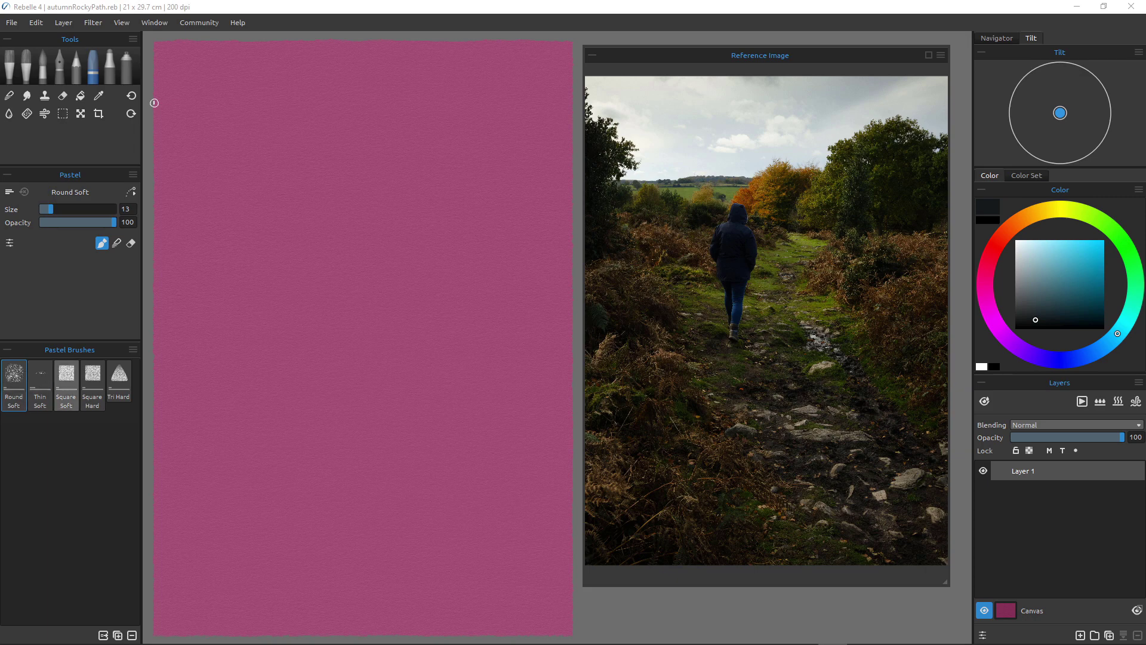
# Block in a dark blue-black tree mass on the upper right of the canvas with the Square Hard pastel at size 35.
pyautogui.click(93, 379)
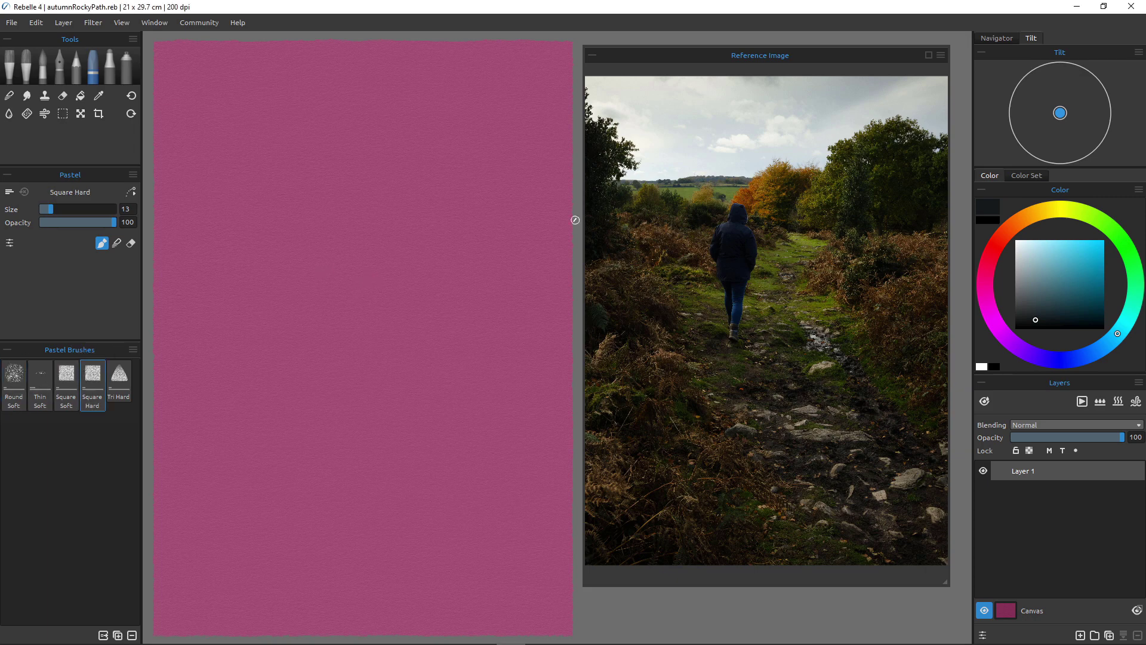
pyautogui.press(']')
pyautogui.press(']')
pyautogui.press(']')
pyautogui.press(']')
pyautogui.press(']')
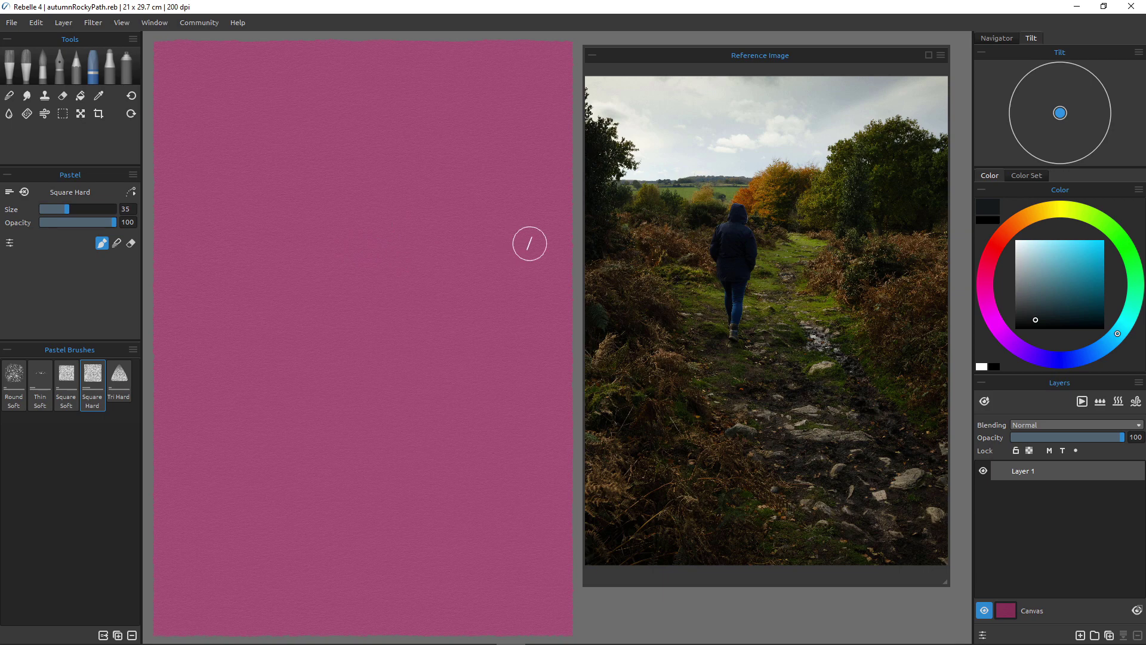
pyautogui.moveTo(507, 185)
pyautogui.mouseDown()
pyautogui.moveTo(537, 191)
pyautogui.moveTo(499, 159)
pyautogui.moveTo(520, 162)
pyautogui.moveTo(491, 122)
pyautogui.moveTo(479, 149)
pyautogui.moveTo(464, 146)
pyautogui.moveTo(469, 196)
pyautogui.moveTo(546, 230)
pyautogui.moveTo(528, 192)
pyautogui.moveTo(538, 228)
pyautogui.moveTo(496, 252)
pyautogui.moveTo(457, 238)
pyautogui.moveTo(439, 132)
pyautogui.moveTo(440, 259)
pyautogui.moveTo(471, 302)
pyautogui.mouseUp()
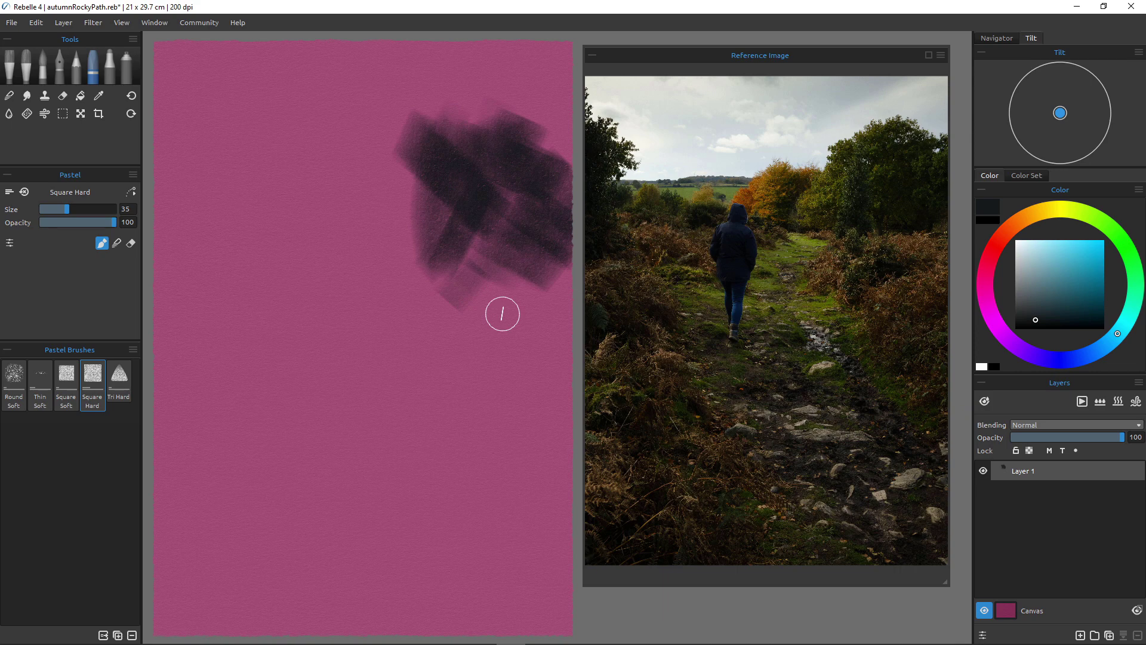
pyautogui.moveTo(476, 141); pyautogui.dragTo(473, 124)
pyautogui.moveTo(458, 200)
pyautogui.mouseDown()
pyautogui.moveTo(462, 284)
pyautogui.moveTo(505, 296)
pyautogui.moveTo(480, 256)
pyautogui.moveTo(443, 292)
pyautogui.moveTo(439, 252)
pyautogui.moveTo(397, 322)
pyautogui.mouseUp()
pyautogui.moveTo(399, 221)
pyautogui.mouseDown()
pyautogui.moveTo(406, 258)
pyautogui.moveTo(369, 290)
pyautogui.mouseUp()
# Shift the colour to a dark red-brown and block in the tree mass's left side and the ground strip beside it.
pyautogui.click(998, 241)
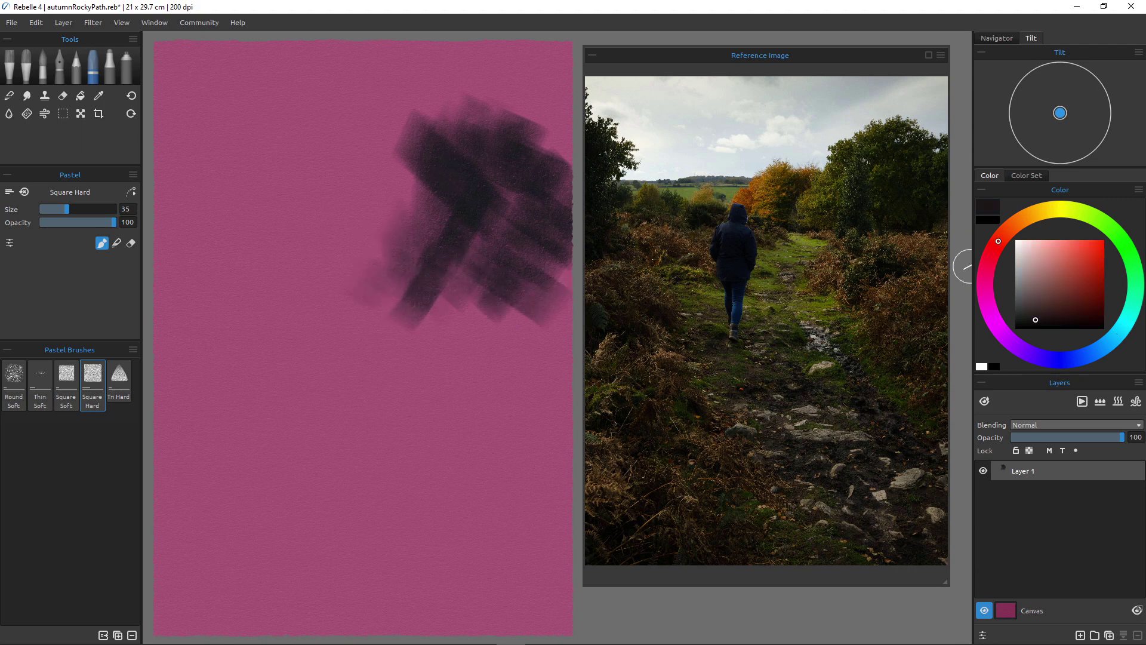
pyautogui.moveTo(382, 180)
pyautogui.mouseDown()
pyautogui.moveTo(430, 230)
pyautogui.moveTo(371, 192)
pyautogui.moveTo(395, 261)
pyautogui.moveTo(346, 256)
pyautogui.moveTo(402, 230)
pyautogui.moveTo(422, 276)
pyautogui.moveTo(476, 306)
pyautogui.mouseUp()
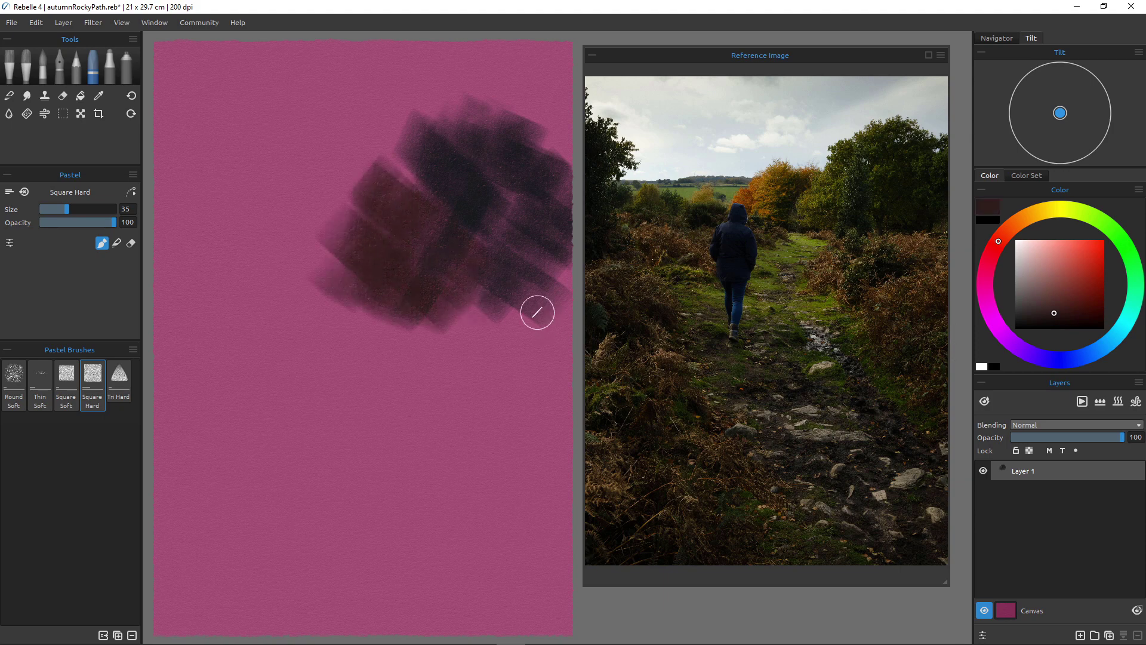
pyautogui.moveTo(323, 275)
pyautogui.mouseDown()
pyautogui.moveTo(294, 257)
pyautogui.moveTo(244, 262)
pyautogui.mouseUp()
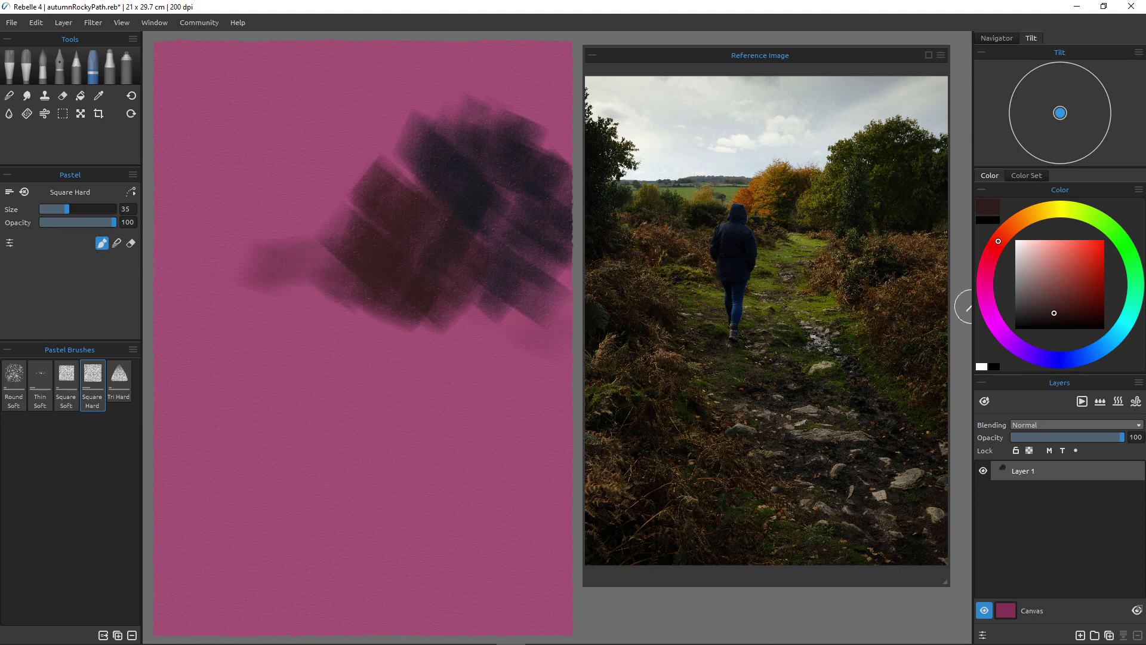
# Paint the distant field as a light green horizontal strip left of the trees, adding brighter strokes at size 14.
pyautogui.click(1104, 222)
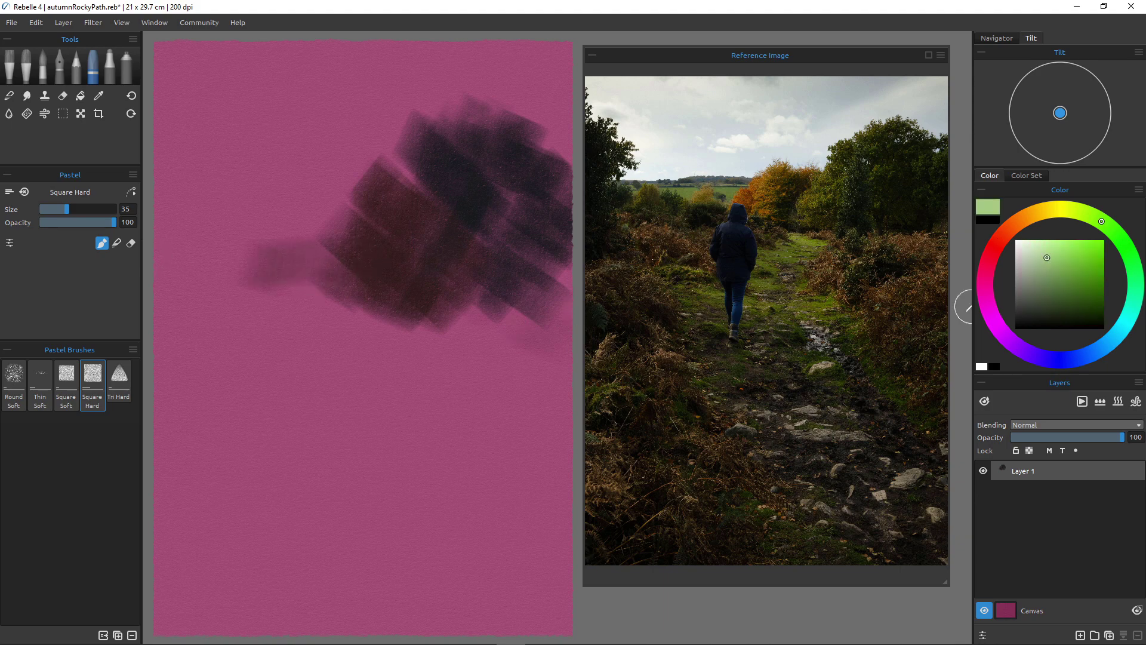
pyautogui.moveTo(334, 266)
pyautogui.mouseDown()
pyautogui.moveTo(175, 265)
pyautogui.moveTo(328, 266)
pyautogui.mouseUp()
pyautogui.press('[')
pyautogui.press('[')
pyautogui.press('[')
pyautogui.press('[')
pyautogui.press('[')
pyautogui.moveTo(173, 249); pyautogui.dragTo(243, 249)
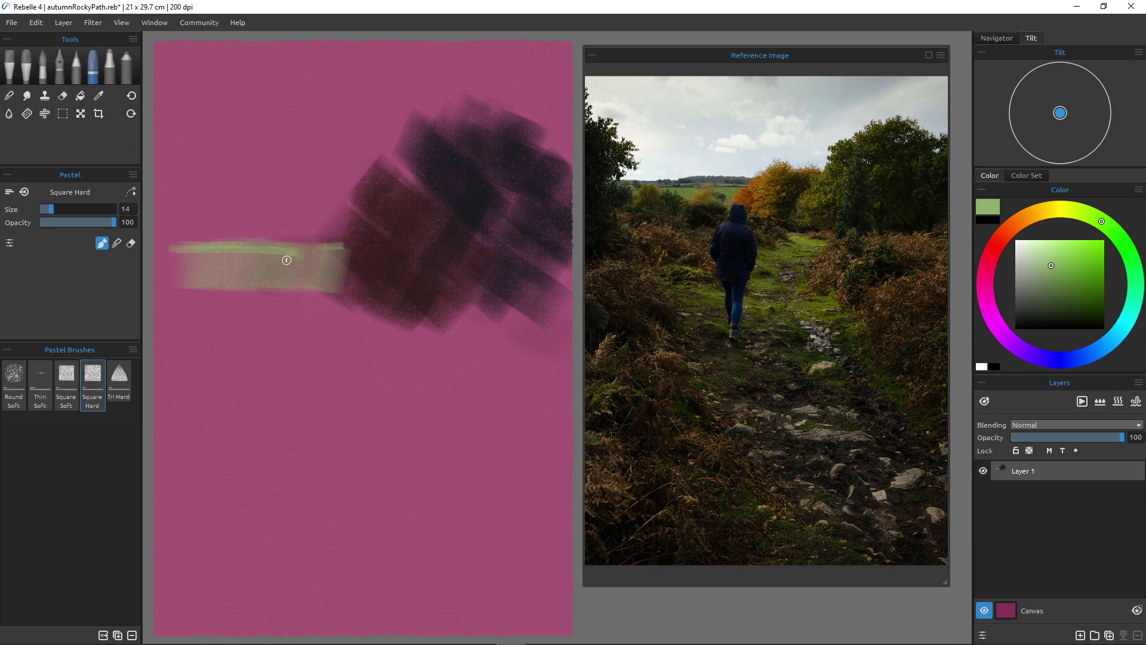
pyautogui.moveTo(295, 260); pyautogui.dragTo(244, 257)
# Switch to the Tri Hard pastel and undo the light green marks on top of the tree mass.
pyautogui.click(119, 379)
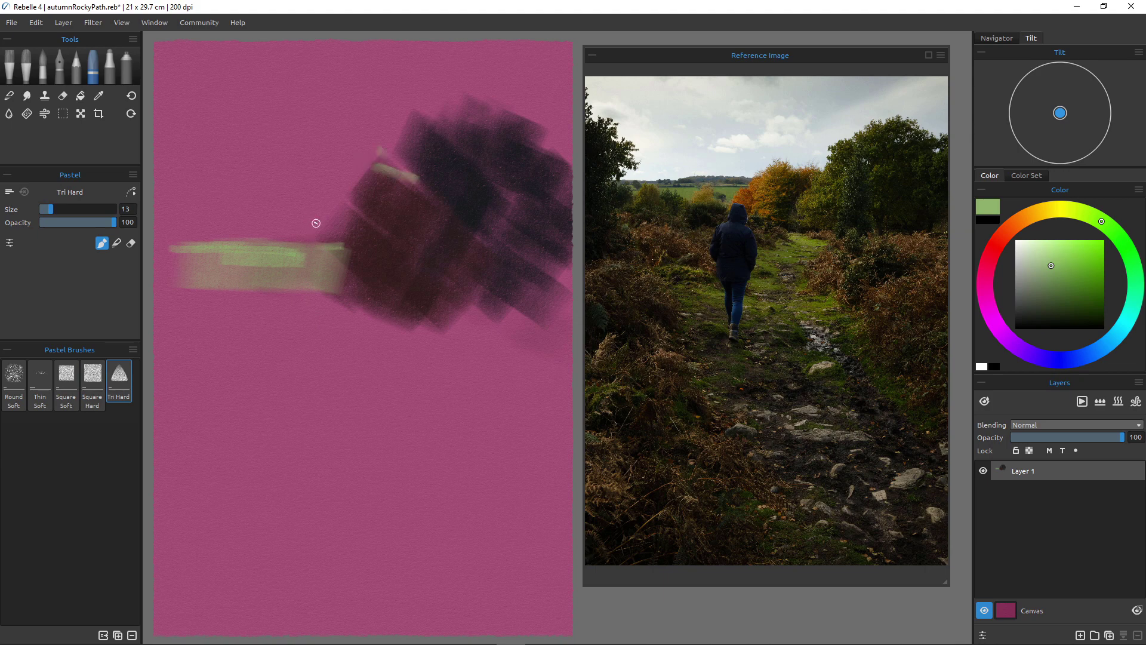
pyautogui.hotkey('ctrl', 'z')
pyautogui.hotkey('ctrl', 'z')
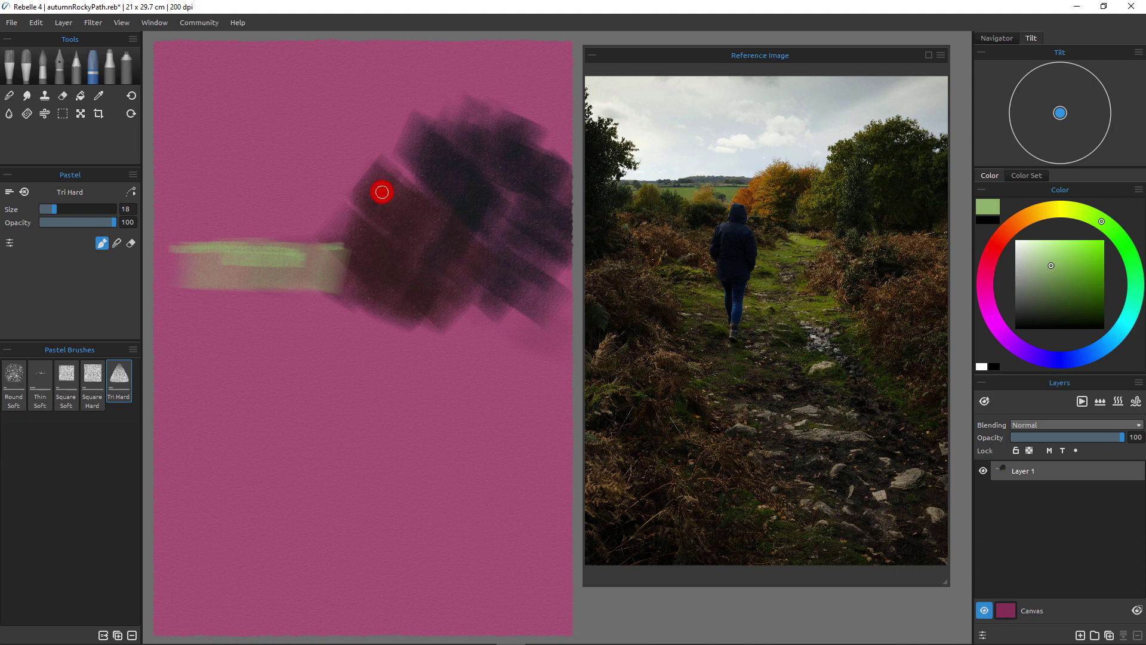
# Sample the dark red-brown from the tree and roughen the tree mass's upper outline with it.
pyautogui.keyDown('alt'); pyautogui.click(382, 193); pyautogui.keyUp('alt')
pyautogui.moveTo(412, 130); pyautogui.dragTo(428, 119)
pyautogui.moveTo(501, 112); pyautogui.dragTo(535, 107)
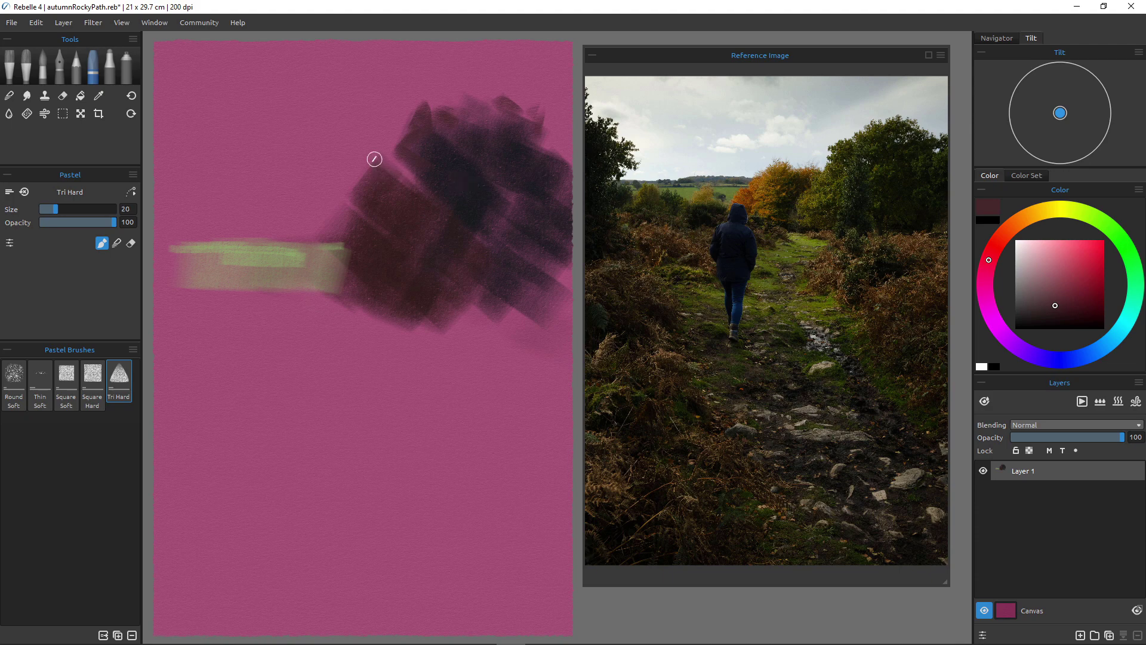
pyautogui.press(']')
pyautogui.press(']')
pyautogui.press(']')
pyautogui.press(']')
pyautogui.press(']')
pyautogui.press(']')
pyautogui.press(']')
pyautogui.press(']')
pyautogui.press('[')
pyautogui.press('[')
pyautogui.moveTo(382, 165)
pyautogui.mouseDown()
pyautogui.moveTo(393, 163)
pyautogui.moveTo(382, 179)
pyautogui.mouseUp()
# Extend the dark red-brown down the right side of the canvas as the bank below the trees, enlarging the brush.
pyautogui.press('[')
pyautogui.press('[')
pyautogui.press('[')
pyautogui.press('[')
pyautogui.press('[')
pyautogui.press('[')
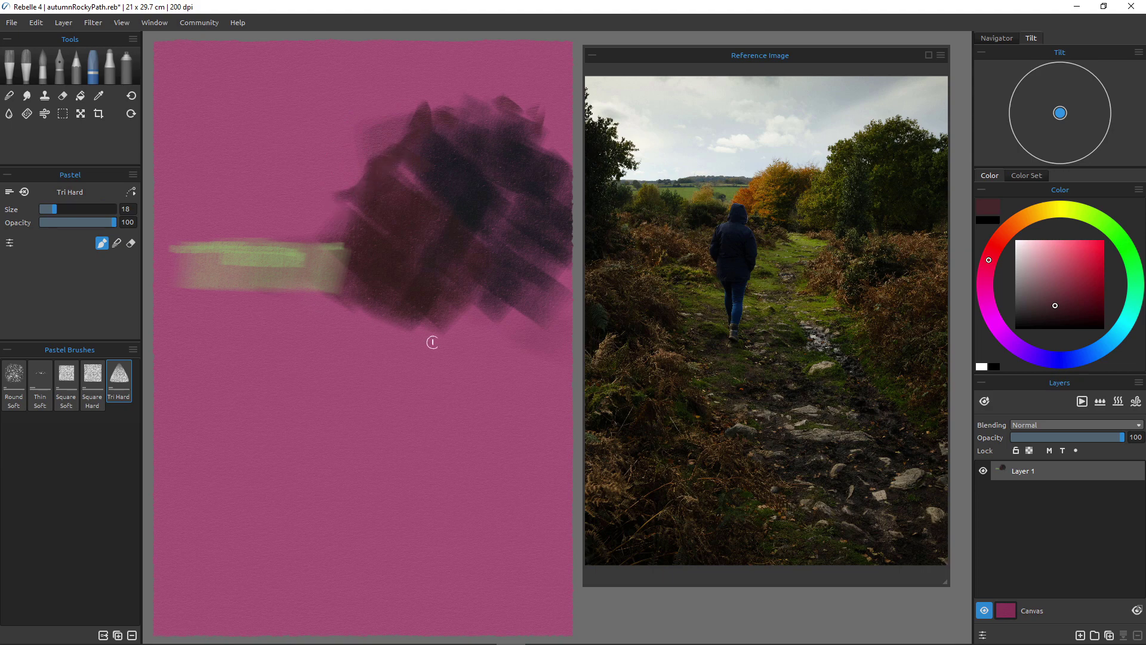
pyautogui.moveTo(531, 275)
pyautogui.mouseDown()
pyautogui.moveTo(544, 280)
pyautogui.moveTo(552, 322)
pyautogui.moveTo(494, 334)
pyautogui.moveTo(519, 401)
pyautogui.moveTo(542, 396)
pyautogui.mouseUp()
pyautogui.press(']')
pyautogui.press(']')
pyautogui.press(']')
pyautogui.press(']')
pyautogui.moveTo(455, 396); pyautogui.dragTo(435, 353)
pyautogui.moveTo(417, 404)
pyautogui.mouseDown()
pyautogui.moveTo(488, 466)
pyautogui.moveTo(434, 397)
pyautogui.moveTo(481, 410)
pyautogui.mouseUp()
pyautogui.moveTo(528, 360); pyautogui.dragTo(520, 469)
pyautogui.moveTo(453, 422)
pyautogui.mouseDown()
pyautogui.moveTo(555, 538)
pyautogui.moveTo(542, 499)
pyautogui.mouseUp()
# Glaze blue-violet down the right bank and over the right-hand trees with the Tri Hard pastel at size 60.
pyautogui.click(1055, 360)
pyautogui.moveTo(526, 359); pyautogui.dragTo(560, 472)
pyautogui.moveTo(494, 432)
pyautogui.mouseDown()
pyautogui.moveTo(526, 541)
pyautogui.moveTo(477, 575)
pyautogui.mouseUp()
pyautogui.moveTo(513, 164); pyautogui.dragTo(552, 244)
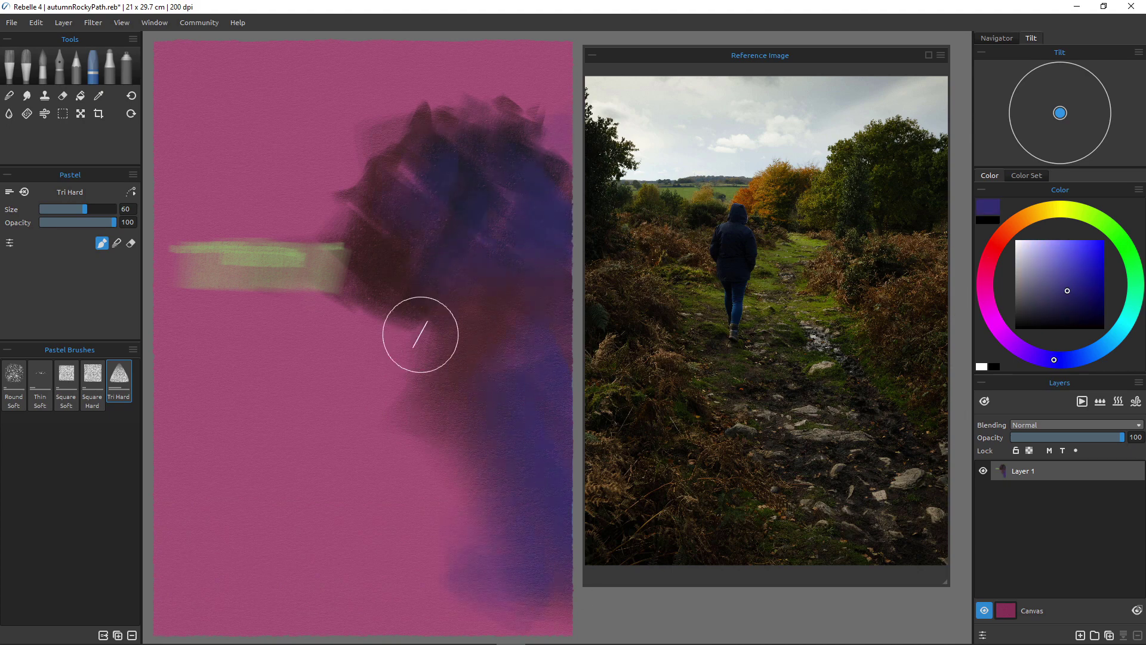
# Add blue-violet bush shapes over the light green field strip, reducing the brush for the smaller one.
pyautogui.moveTo(269, 245); pyautogui.dragTo(233, 298)
pyautogui.press('[')
pyautogui.press('[')
pyautogui.moveTo(215, 250)
pyautogui.mouseDown()
pyautogui.moveTo(227, 271)
pyautogui.moveTo(207, 238)
pyautogui.moveTo(243, 268)
pyautogui.moveTo(261, 252)
pyautogui.moveTo(272, 265)
pyautogui.moveTo(239, 237)
pyautogui.moveTo(251, 263)
pyautogui.mouseUp()
# Block in a blue-violet tree shape in the upper left corner of the canvas, enlarging the brush to size 50.
pyautogui.press('[')
pyautogui.press('[')
pyautogui.press('[')
pyautogui.press('[')
pyautogui.press('[')
pyautogui.press('[')
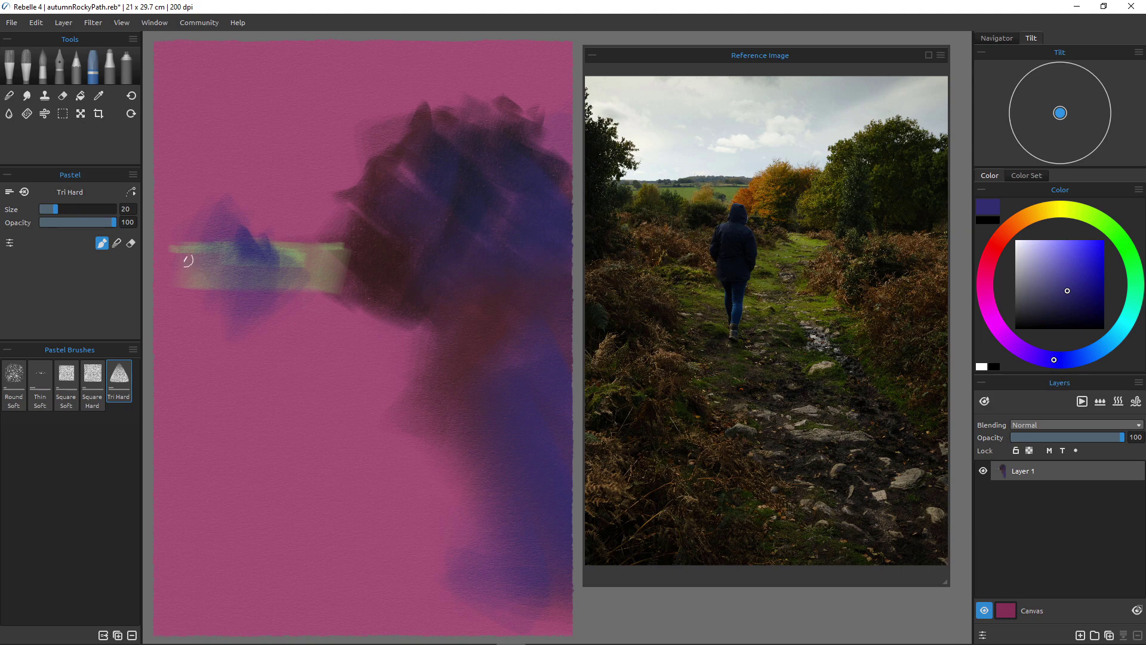
pyautogui.moveTo(148, 138); pyautogui.dragTo(150, 130)
pyautogui.press(']')
pyautogui.moveTo(151, 54)
pyautogui.mouseDown()
pyautogui.moveTo(168, 74)
pyautogui.moveTo(157, 59)
pyautogui.moveTo(184, 70)
pyautogui.moveTo(168, 101)
pyautogui.moveTo(187, 109)
pyautogui.moveTo(161, 95)
pyautogui.moveTo(192, 111)
pyautogui.moveTo(196, 154)
pyautogui.mouseUp()
pyautogui.press(']')
pyautogui.press(']')
pyautogui.press(']')
pyautogui.press(']')
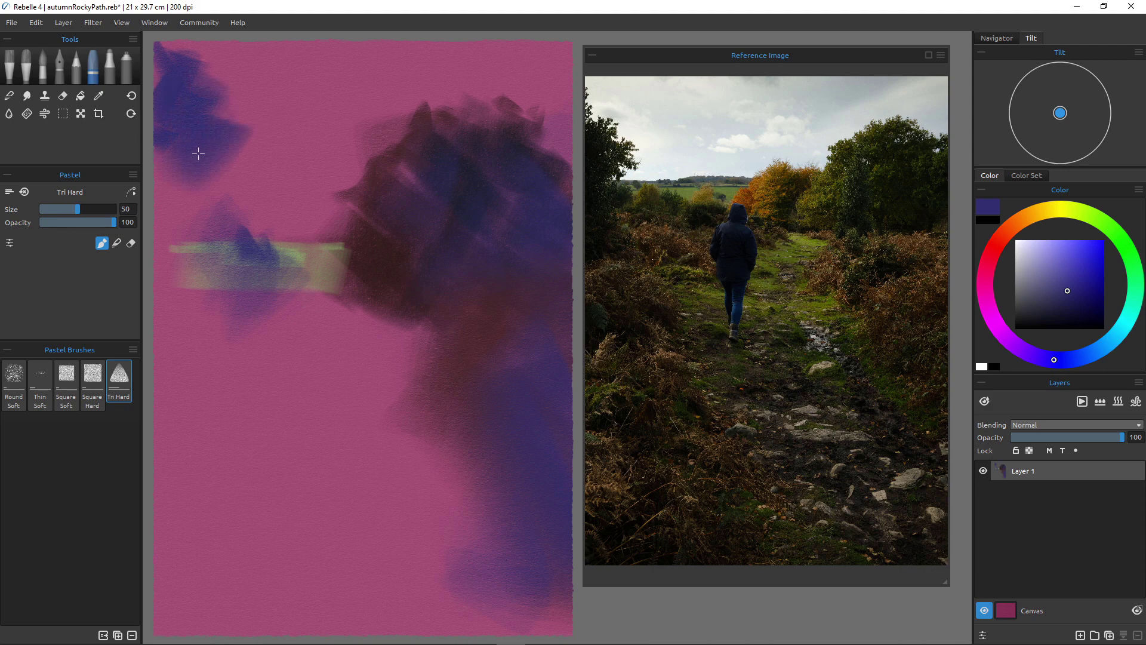
# Brush muted crimson down the left side of the canvas and brighter red over the left part of the tree mass.
pyautogui.click(986, 270)
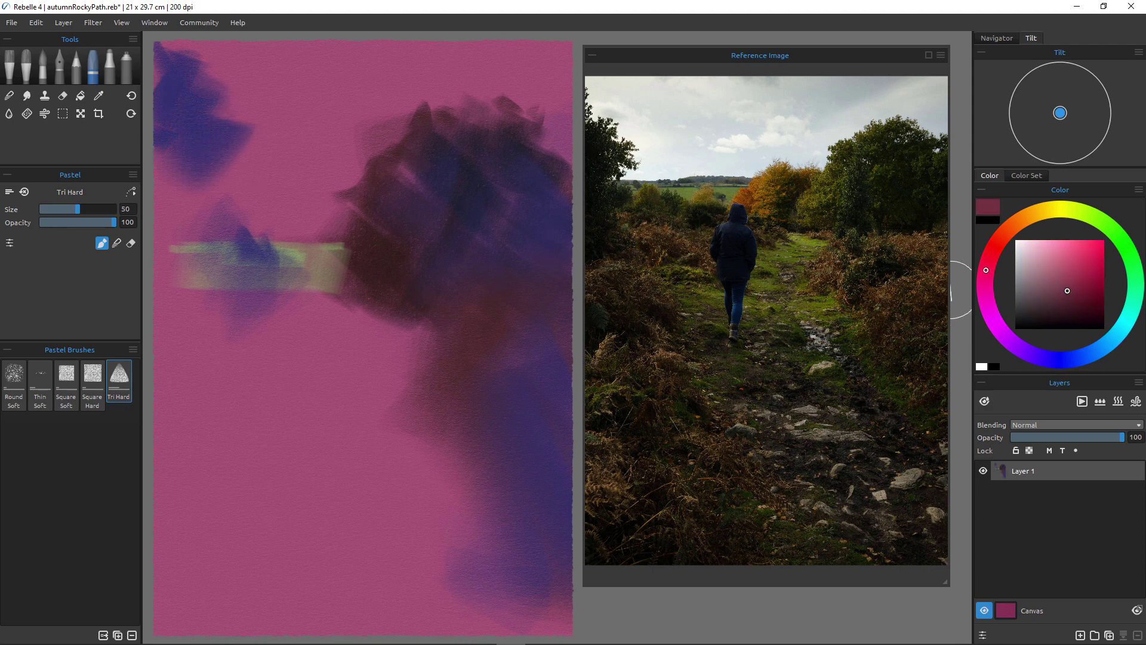
pyautogui.moveTo(197, 83)
pyautogui.mouseDown()
pyautogui.moveTo(229, 99)
pyautogui.moveTo(164, 134)
pyautogui.moveTo(191, 208)
pyautogui.moveTo(181, 172)
pyautogui.moveTo(174, 228)
pyautogui.moveTo(229, 282)
pyautogui.moveTo(195, 292)
pyautogui.moveTo(185, 329)
pyautogui.moveTo(182, 316)
pyautogui.moveTo(209, 320)
pyautogui.moveTo(173, 320)
pyautogui.moveTo(190, 365)
pyautogui.moveTo(248, 352)
pyautogui.mouseUp()
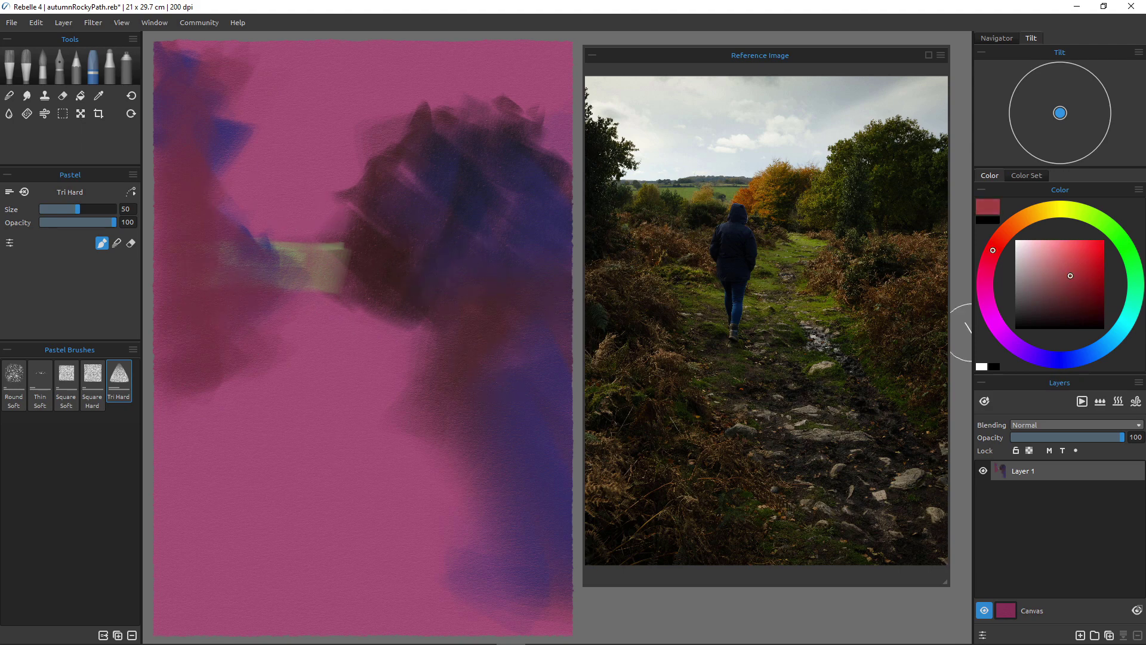
pyautogui.moveTo(412, 180)
pyautogui.mouseDown()
pyautogui.moveTo(389, 205)
pyautogui.moveTo(421, 173)
pyautogui.moveTo(378, 235)
pyautogui.moveTo(407, 242)
pyautogui.mouseUp()
# Shift the colour to a brighter orange and paint the autumn tree's foliage, reducing the brush to size 40.
pyautogui.moveTo(986, 270); pyautogui.dragTo(1015, 224)
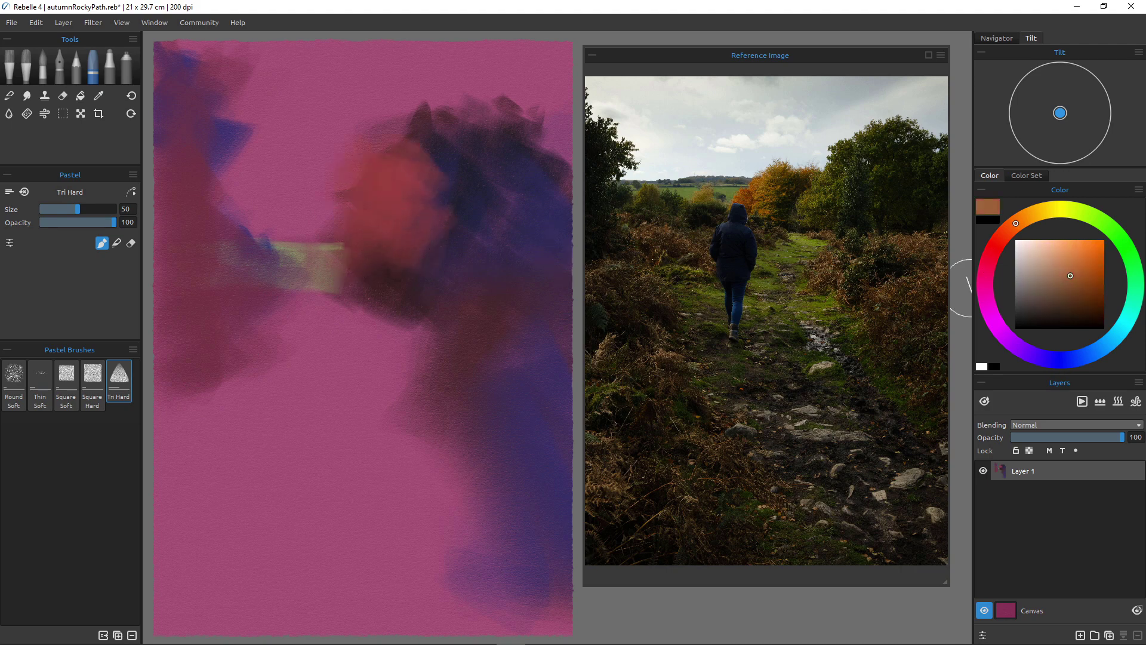
pyautogui.moveTo(1070, 276); pyautogui.dragTo(1079, 265)
pyautogui.press('[')
pyautogui.moveTo(365, 191)
pyautogui.mouseDown()
pyautogui.moveTo(392, 226)
pyautogui.moveTo(360, 234)
pyautogui.moveTo(350, 252)
pyautogui.moveTo(367, 188)
pyautogui.moveTo(361, 217)
pyautogui.mouseUp()
pyautogui.press('[')
pyautogui.moveTo(407, 177); pyautogui.dragTo(416, 170)
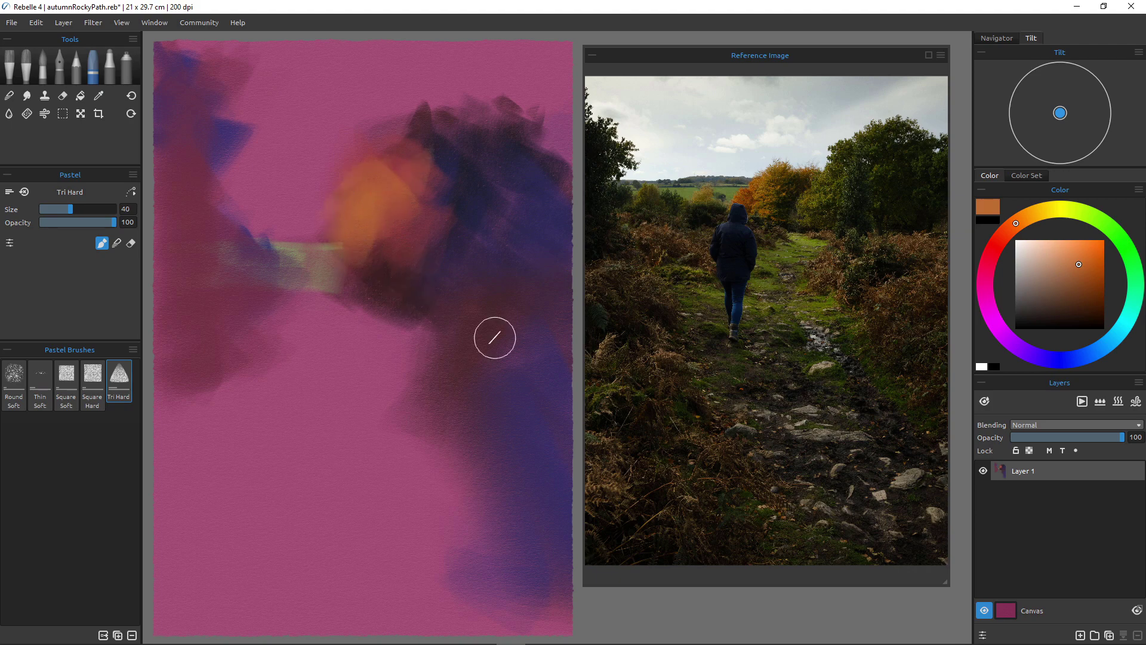
pyautogui.moveTo(409, 244); pyautogui.dragTo(407, 258)
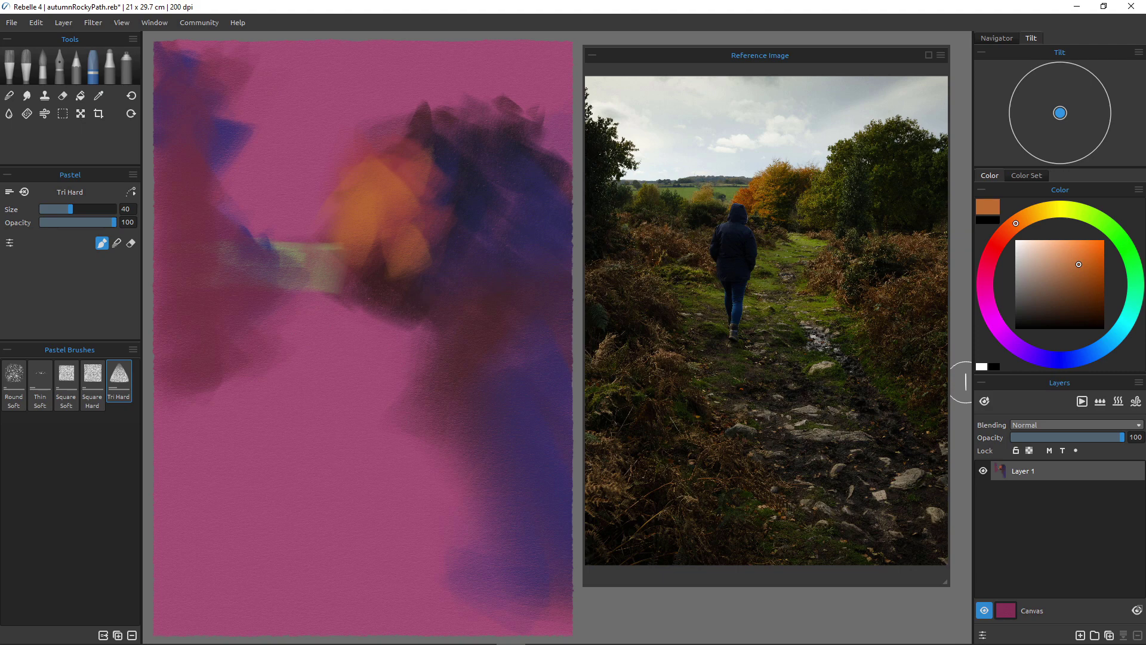
# Choose a bright yellow-green and paint the start of the path below the trees with strokes fanning downward.
pyautogui.click(1101, 221)
pyautogui.click(1091, 249)
pyautogui.click(1082, 212)
pyautogui.moveTo(354, 315); pyautogui.dragTo(448, 322)
pyautogui.moveTo(377, 344)
pyautogui.mouseDown()
pyautogui.moveTo(469, 352)
pyautogui.moveTo(358, 384)
pyautogui.moveTo(395, 386)
pyautogui.moveTo(509, 517)
pyautogui.mouseUp()
pyautogui.press('[')
pyautogui.press('[')
pyautogui.moveTo(384, 377); pyautogui.dragTo(423, 517)
pyautogui.moveTo(412, 381); pyautogui.dragTo(455, 503)
# Fill the path down to the canvas's lower left with broad yellow-green strokes using a much larger brush.
pyautogui.press(']')
pyautogui.press(']')
pyautogui.press(']')
pyautogui.press(']')
pyautogui.press(']')
pyautogui.press(']')
pyautogui.press(']')
pyautogui.press(']')
pyautogui.press(']')
pyautogui.press(']')
pyautogui.press(']')
pyautogui.press(']')
pyautogui.press(']')
pyautogui.press(']')
pyautogui.press(']')
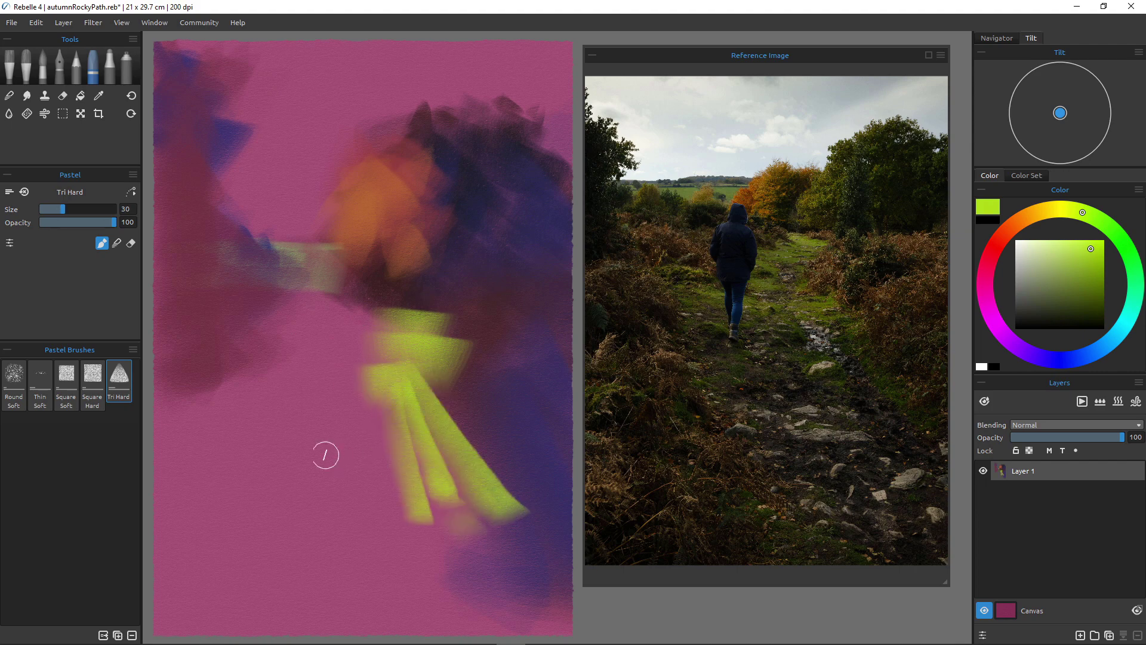
pyautogui.press('[')
pyautogui.press('[')
pyautogui.moveTo(373, 364); pyautogui.dragTo(324, 450)
pyautogui.moveTo(349, 403)
pyautogui.mouseDown()
pyautogui.moveTo(393, 459)
pyautogui.moveTo(277, 505)
pyautogui.moveTo(227, 584)
pyautogui.moveTo(305, 586)
pyautogui.mouseUp()
pyautogui.press('[')
pyautogui.press('[')
pyautogui.moveTo(294, 525)
pyautogui.mouseDown()
pyautogui.moveTo(292, 567)
pyautogui.moveTo(320, 575)
pyautogui.moveTo(245, 594)
pyautogui.moveTo(358, 486)
pyautogui.mouseUp()
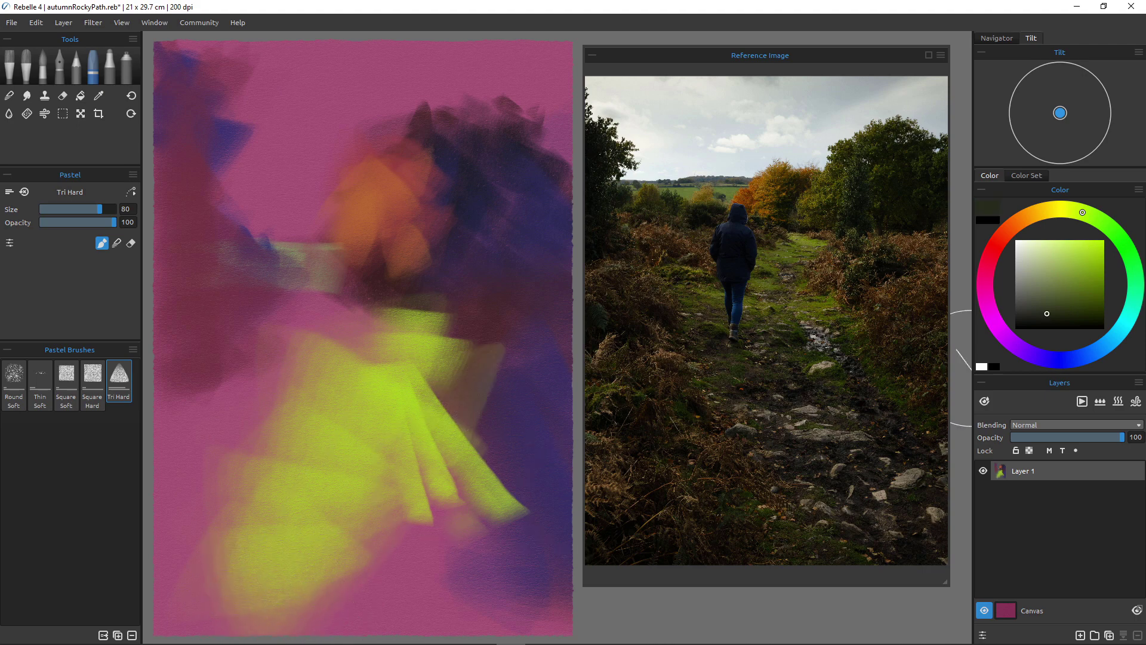
# Darken the bank right of the path with dark olive green strokes, reducing the brush to size 50.
pyautogui.moveTo(530, 443)
pyautogui.mouseDown()
pyautogui.moveTo(460, 427)
pyautogui.moveTo(491, 469)
pyautogui.mouseUp()
pyautogui.press('[')
pyautogui.press('[')
pyautogui.press('[')
pyautogui.moveTo(445, 374)
pyautogui.mouseDown()
pyautogui.moveTo(459, 494)
pyautogui.moveTo(509, 532)
pyautogui.moveTo(428, 580)
pyautogui.mouseUp()
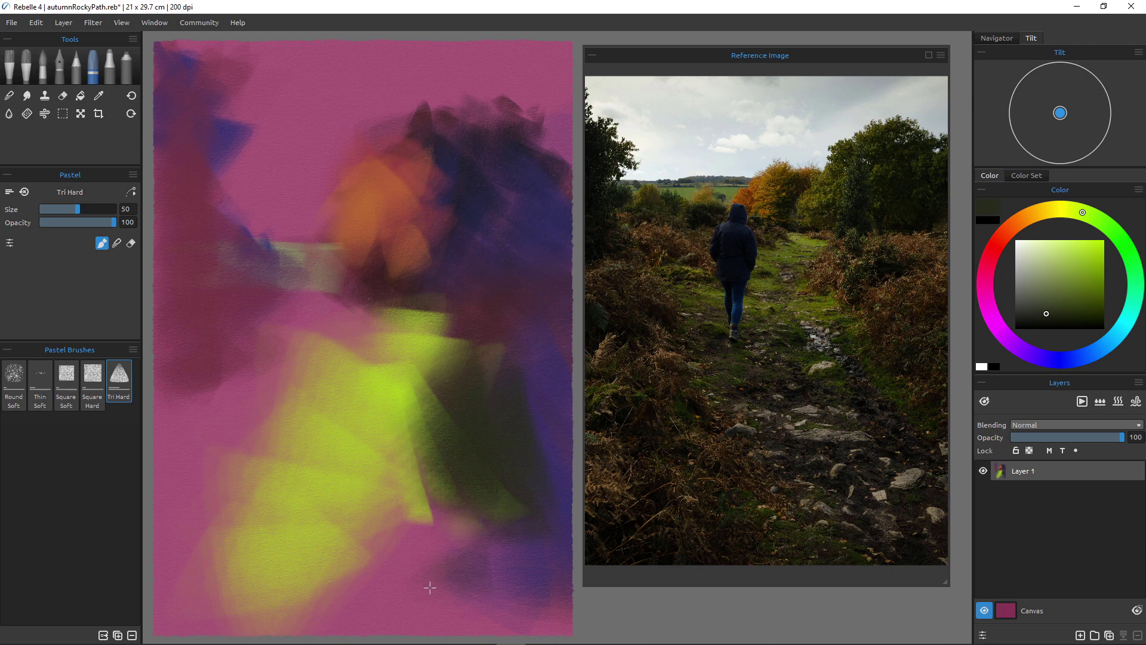
# Add textured dark olive strokes along the path's right edge with the Round Soft pastel at size 40.
pyautogui.click(14, 382)
pyautogui.press(']')
pyautogui.press(']')
pyautogui.press(']')
pyautogui.moveTo(432, 473); pyautogui.dragTo(486, 573)
pyautogui.moveTo(457, 517)
pyautogui.mouseDown()
pyautogui.moveTo(443, 422)
pyautogui.moveTo(451, 363)
pyautogui.moveTo(491, 351)
pyautogui.mouseUp()
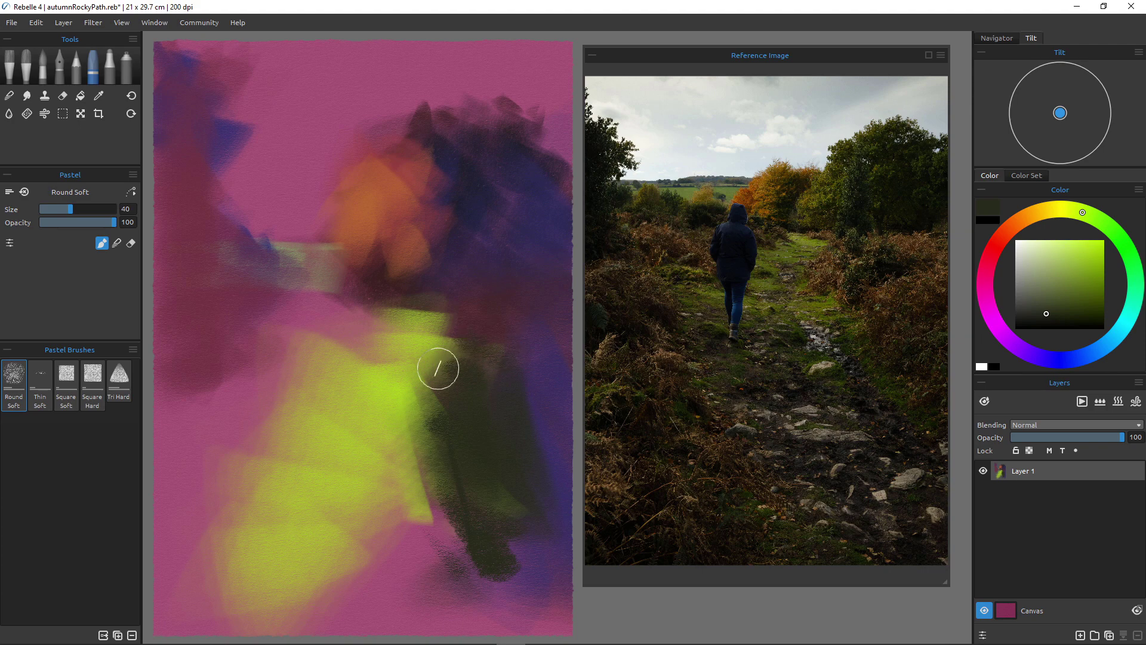
# Paint textured dark olive strokes across the left bank beside the path, enlarging the brush to size 50.
pyautogui.moveTo(260, 302); pyautogui.dragTo(358, 364)
pyautogui.moveTo(358, 323); pyautogui.dragTo(221, 234)
pyautogui.moveTo(274, 287)
pyautogui.mouseDown()
pyautogui.moveTo(274, 328)
pyautogui.moveTo(298, 359)
pyautogui.moveTo(243, 340)
pyautogui.moveTo(288, 377)
pyautogui.moveTo(279, 339)
pyautogui.moveTo(288, 379)
pyautogui.moveTo(227, 385)
pyautogui.moveTo(194, 271)
pyautogui.moveTo(189, 316)
pyautogui.mouseUp()
pyautogui.press(']')
pyautogui.press(']')
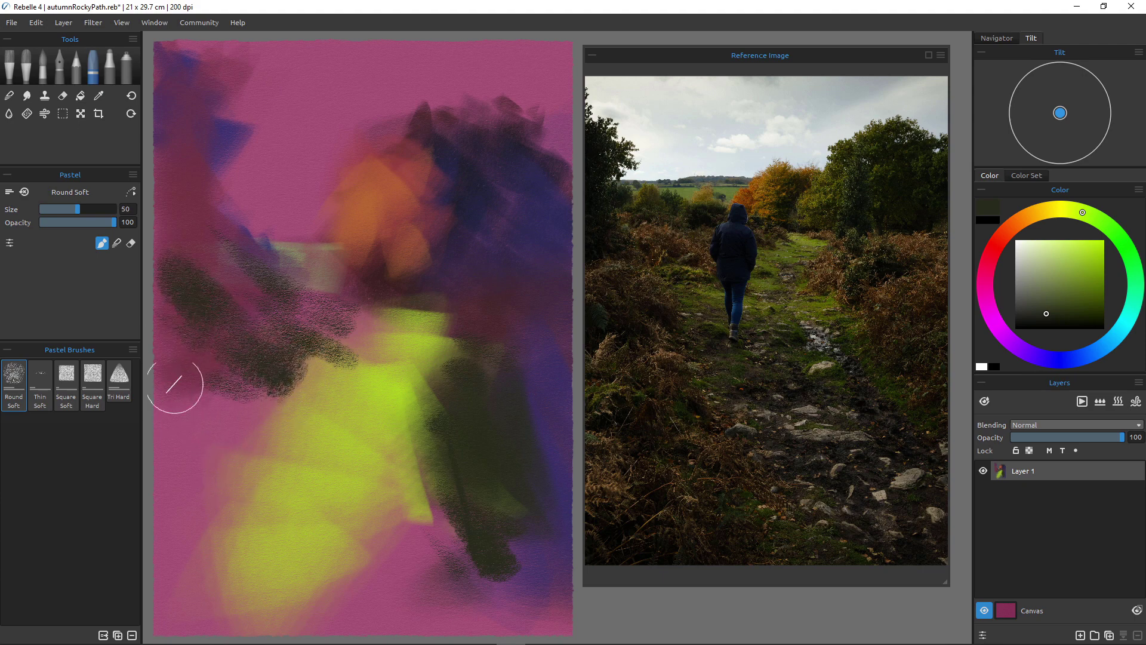
pyautogui.moveTo(184, 384)
pyautogui.mouseDown()
pyautogui.moveTo(263, 471)
pyautogui.moveTo(298, 406)
pyautogui.mouseUp()
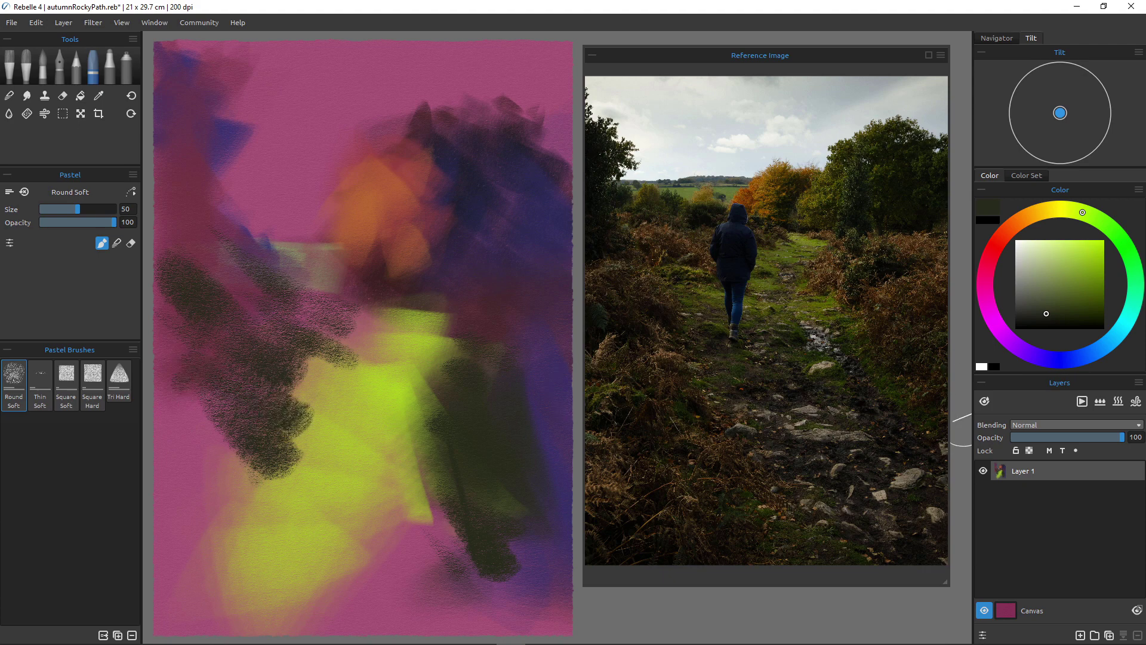
# Change the hue to blue and paint textured dark navy shadows over the lower part of the left bank.
pyautogui.click(1054, 360)
pyautogui.moveTo(173, 444); pyautogui.dragTo(254, 500)
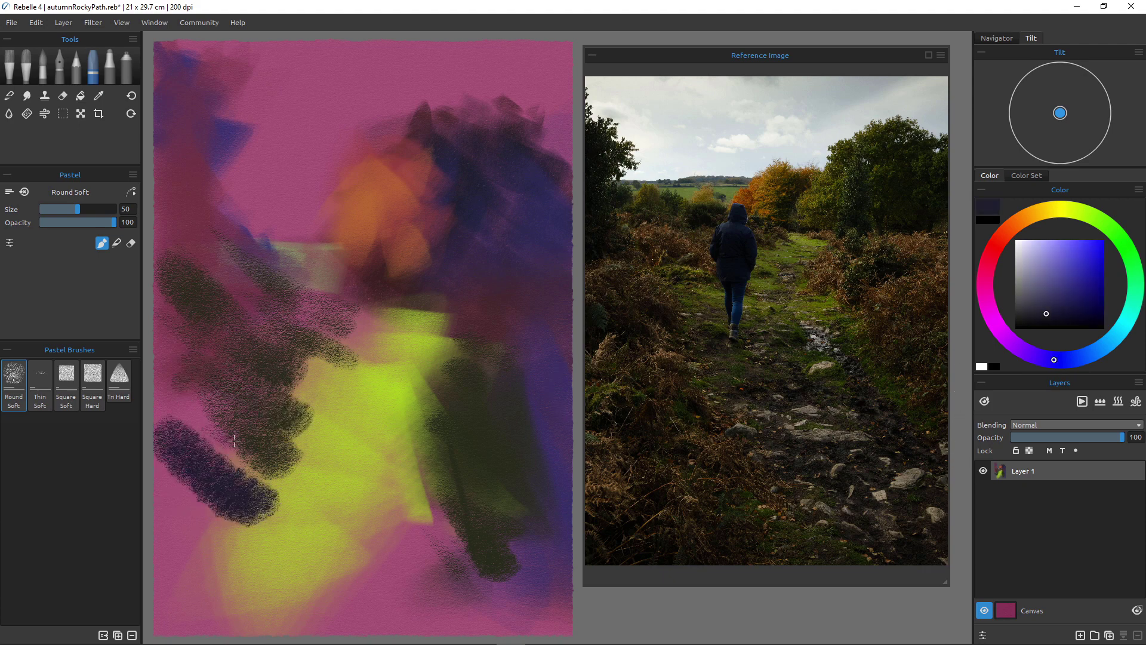
pyautogui.moveTo(207, 427); pyautogui.dragTo(279, 431)
pyautogui.moveTo(189, 380); pyautogui.dragTo(194, 432)
pyautogui.moveTo(205, 351); pyautogui.dragTo(194, 309)
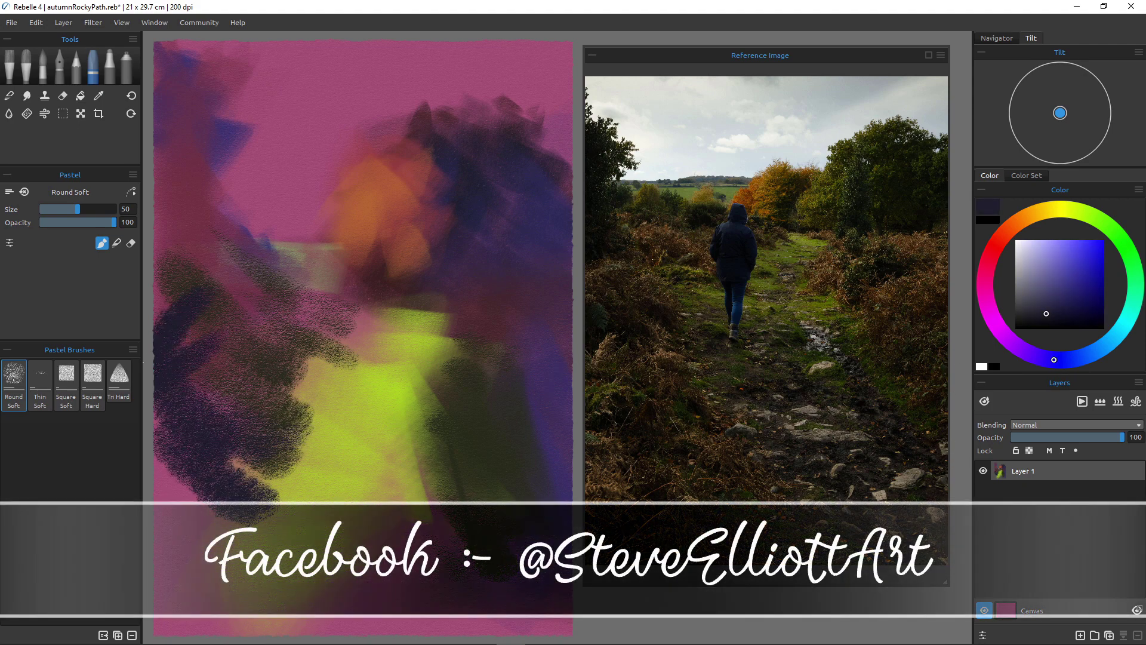
# Paint dark navy foliage for the upper left tree and darken the canvas's left edge down to the bank.
pyautogui.moveTo(242, 101)
pyautogui.mouseDown()
pyautogui.moveTo(190, 152)
pyautogui.moveTo(215, 110)
pyautogui.moveTo(278, 93)
pyautogui.mouseUp()
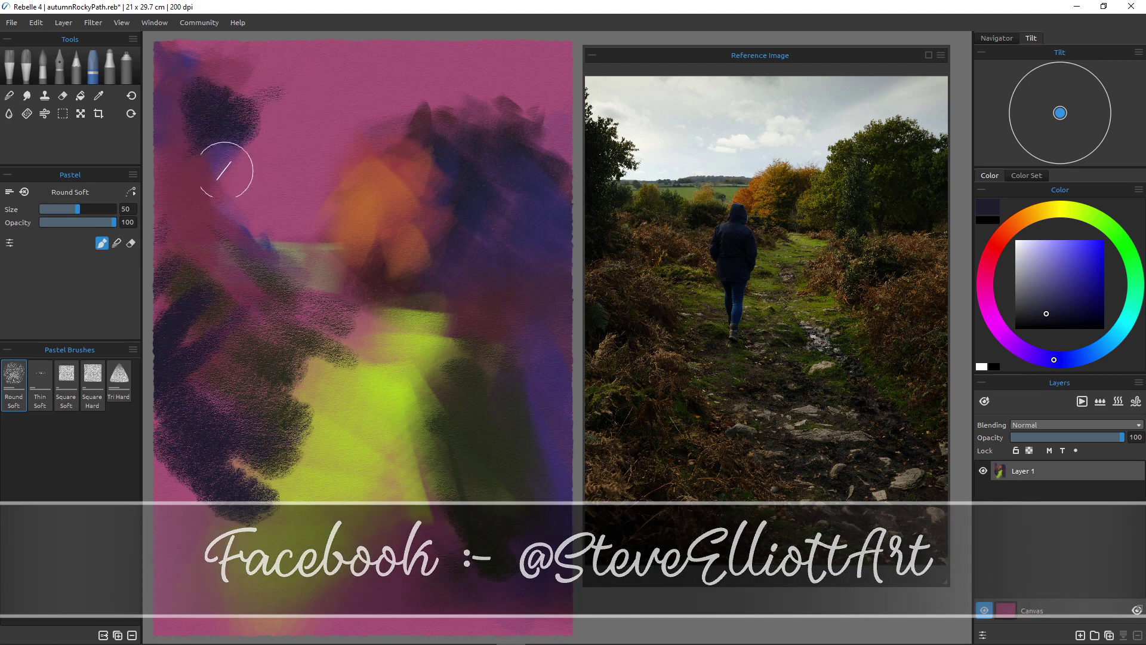
pyautogui.moveTo(231, 168); pyautogui.dragTo(243, 176)
pyautogui.moveTo(174, 144); pyautogui.dragTo(156, 60)
pyautogui.moveTo(142, 58); pyautogui.dragTo(186, 190)
pyautogui.moveTo(382, 158); pyautogui.dragTo(394, 267)
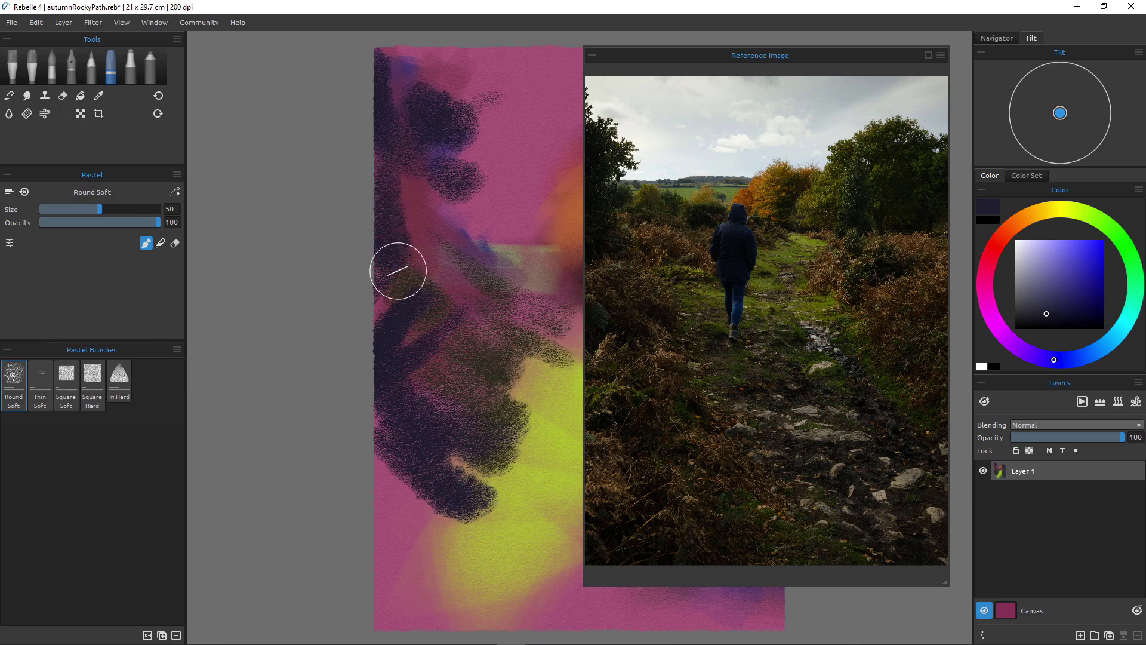
# Shrink the reference image window and fit the whole canvas in view beside it.
pyautogui.moveTo(435, 421)
pyautogui.mouseDown()
pyautogui.moveTo(376, 427)
pyautogui.moveTo(412, 423)
pyautogui.moveTo(317, 365)
pyautogui.moveTo(418, 363)
pyautogui.moveTo(360, 364)
pyautogui.mouseUp()
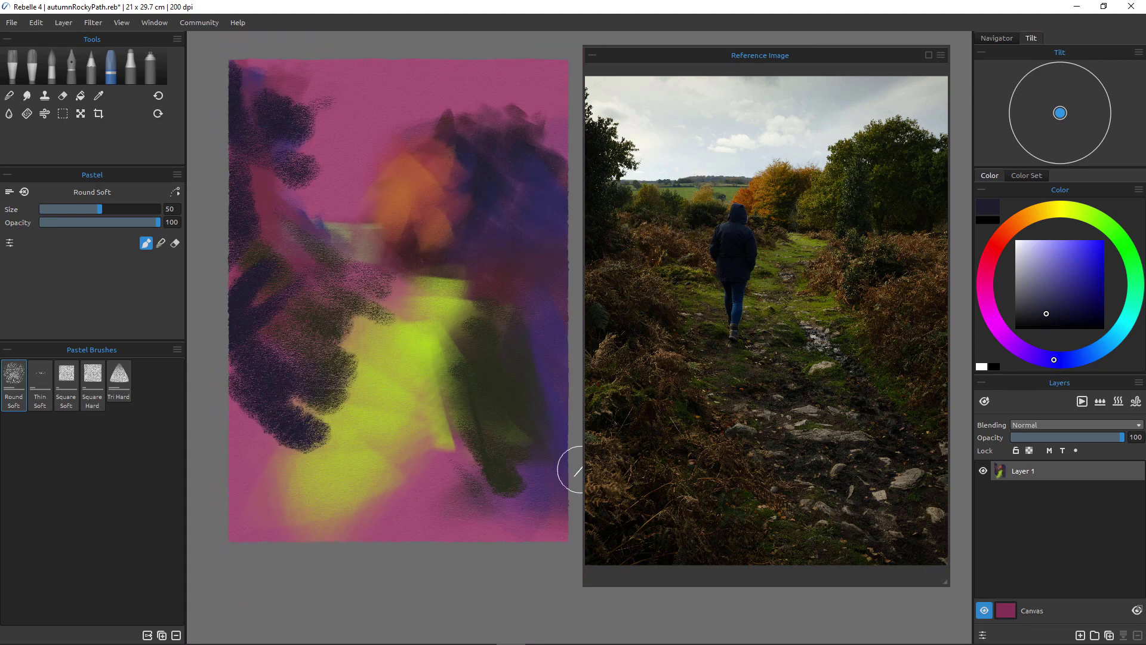
pyautogui.moveTo(582, 585); pyautogui.dragTo(693, 487)
pyautogui.scroll(3, 399, 298)
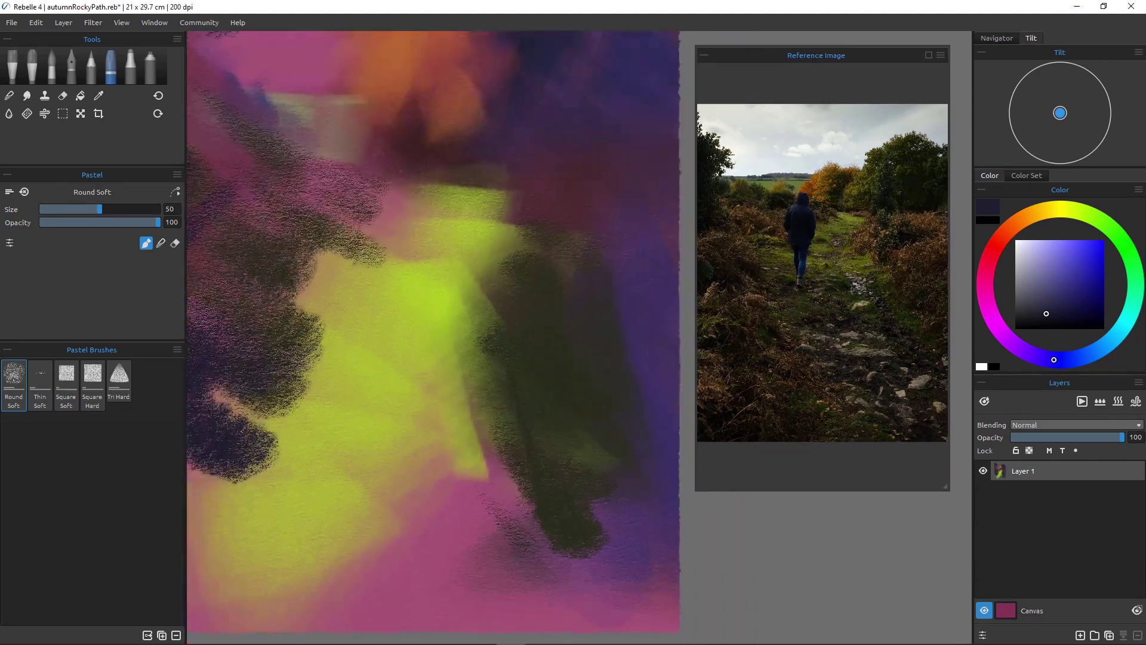
pyautogui.scroll(-2, 398, 299)
pyautogui.moveTo(399, 299); pyautogui.dragTo(436, 334)
pyautogui.scroll(-1, 434, 332)
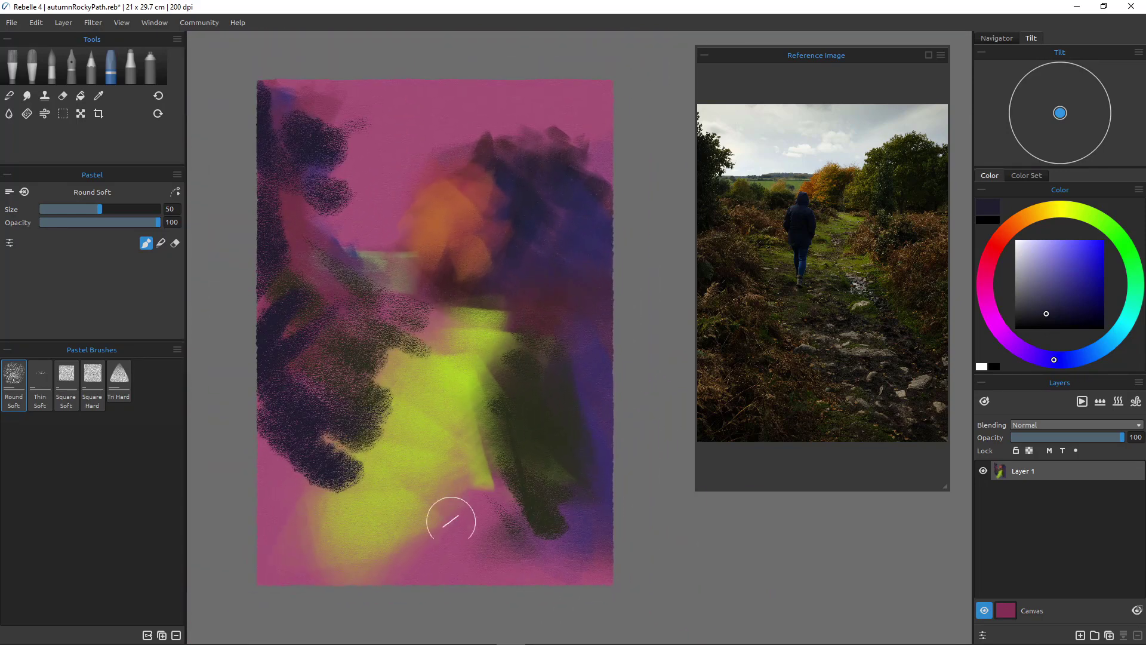
# Brush dark navy into the lower banks on both sides of the path, and brighter indigo over the left bank and across the path.
pyautogui.moveTo(320, 478)
pyautogui.mouseDown()
pyautogui.moveTo(258, 479)
pyautogui.moveTo(370, 466)
pyautogui.moveTo(409, 505)
pyautogui.mouseUp()
pyautogui.moveTo(540, 489)
pyautogui.mouseDown()
pyautogui.moveTo(462, 516)
pyautogui.moveTo(593, 543)
pyautogui.moveTo(552, 444)
pyautogui.moveTo(547, 530)
pyautogui.moveTo(609, 576)
pyautogui.mouseUp()
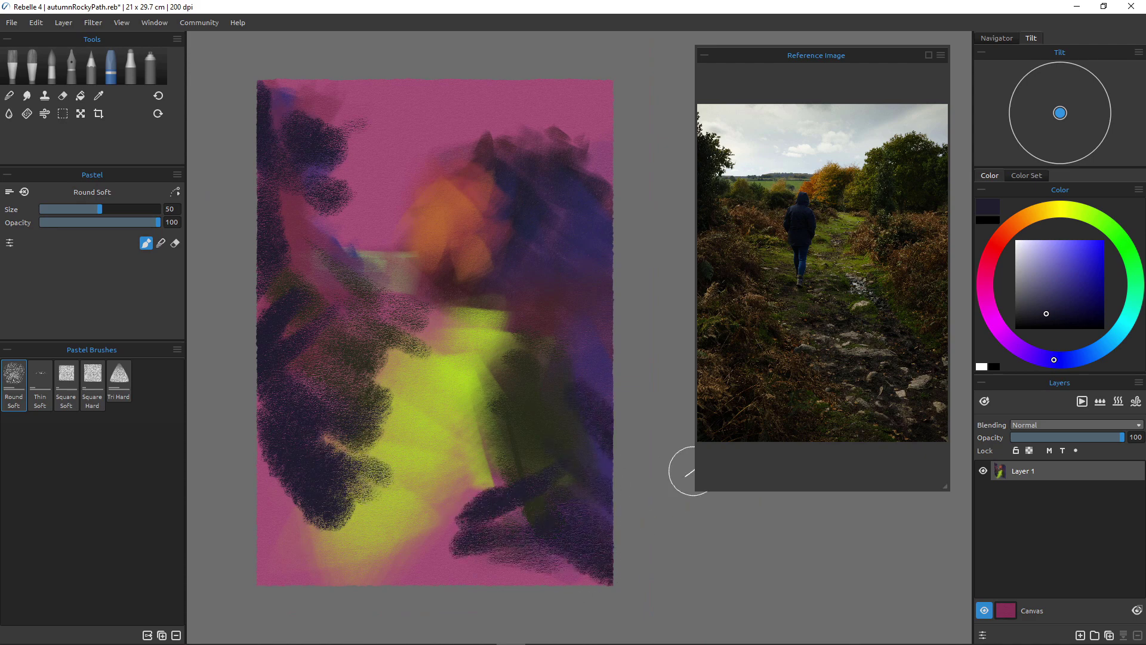
pyautogui.moveTo(253, 351)
pyautogui.mouseDown()
pyautogui.moveTo(383, 448)
pyautogui.moveTo(368, 427)
pyautogui.mouseUp()
pyautogui.moveTo(415, 425)
pyautogui.mouseDown()
pyautogui.moveTo(372, 472)
pyautogui.moveTo(403, 505)
pyautogui.mouseUp()
pyautogui.moveTo(358, 462); pyautogui.dragTo(494, 479)
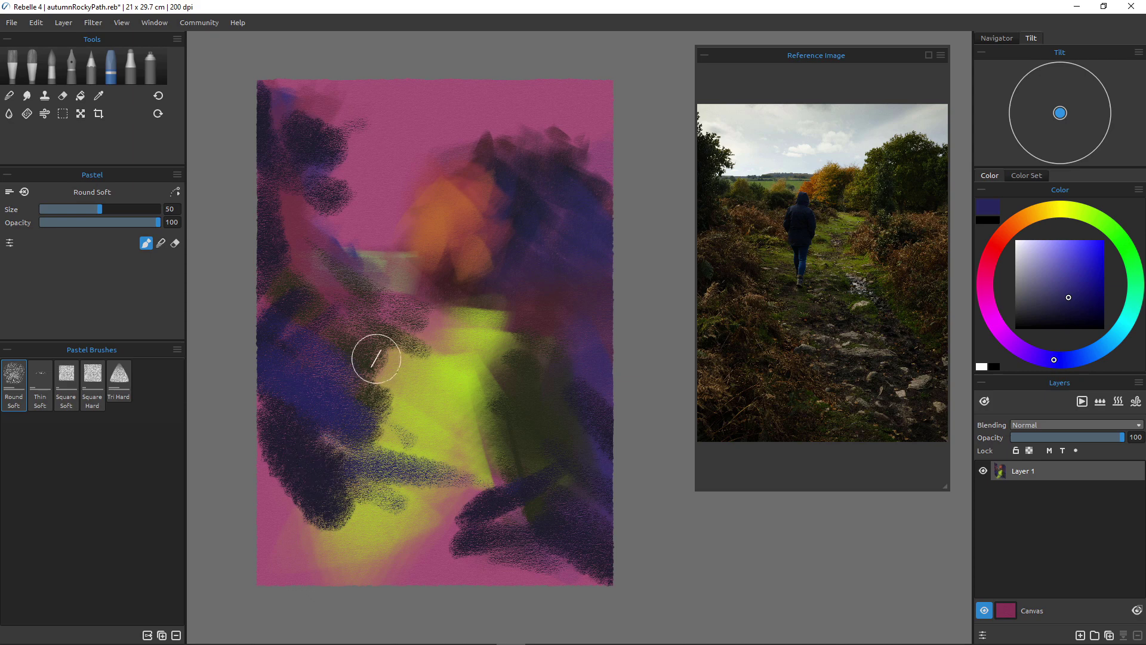
# Brush textured navy strokes across the middle of the path and fill the lower left bank with sampled dark blues.
pyautogui.moveTo(382, 352); pyautogui.dragTo(474, 404)
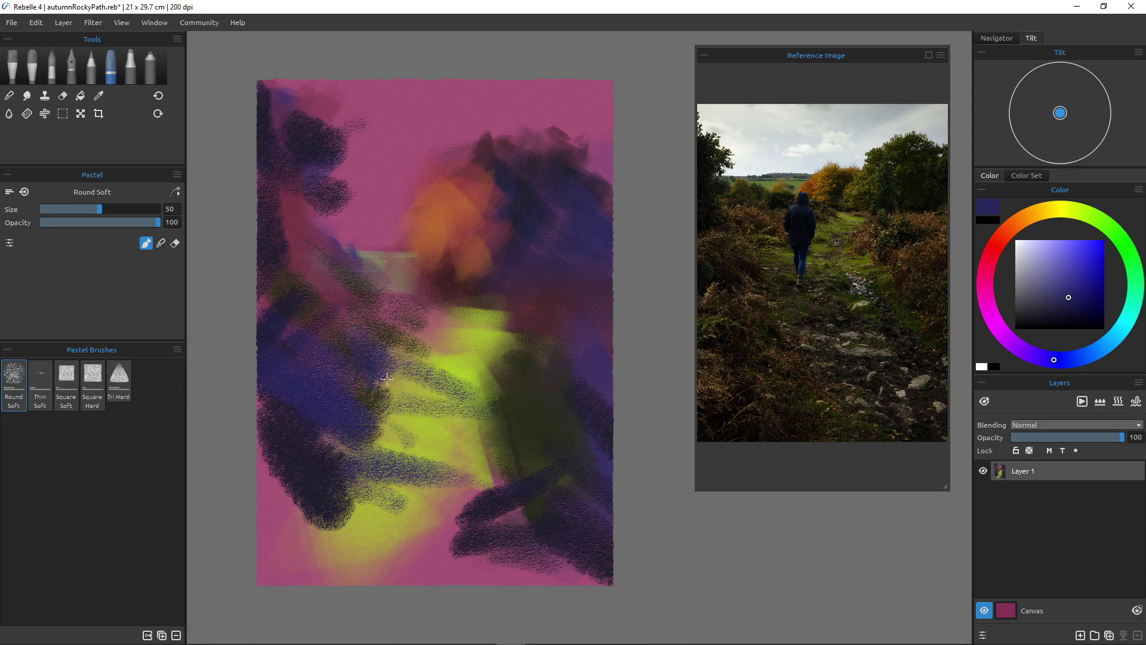
pyautogui.moveTo(277, 481)
pyautogui.mouseDown()
pyautogui.moveTo(309, 496)
pyautogui.moveTo(279, 502)
pyautogui.moveTo(335, 536)
pyautogui.moveTo(273, 415)
pyautogui.moveTo(321, 498)
pyautogui.moveTo(308, 483)
pyautogui.moveTo(320, 460)
pyautogui.moveTo(277, 480)
pyautogui.moveTo(374, 557)
pyautogui.moveTo(263, 507)
pyautogui.moveTo(243, 525)
pyautogui.moveTo(274, 572)
pyautogui.mouseUp()
pyautogui.keyDown('alt'); pyautogui.click(316, 474); pyautogui.keyUp('alt')
pyautogui.keyDown('alt'); pyautogui.click(322, 458); pyautogui.keyUp('alt')
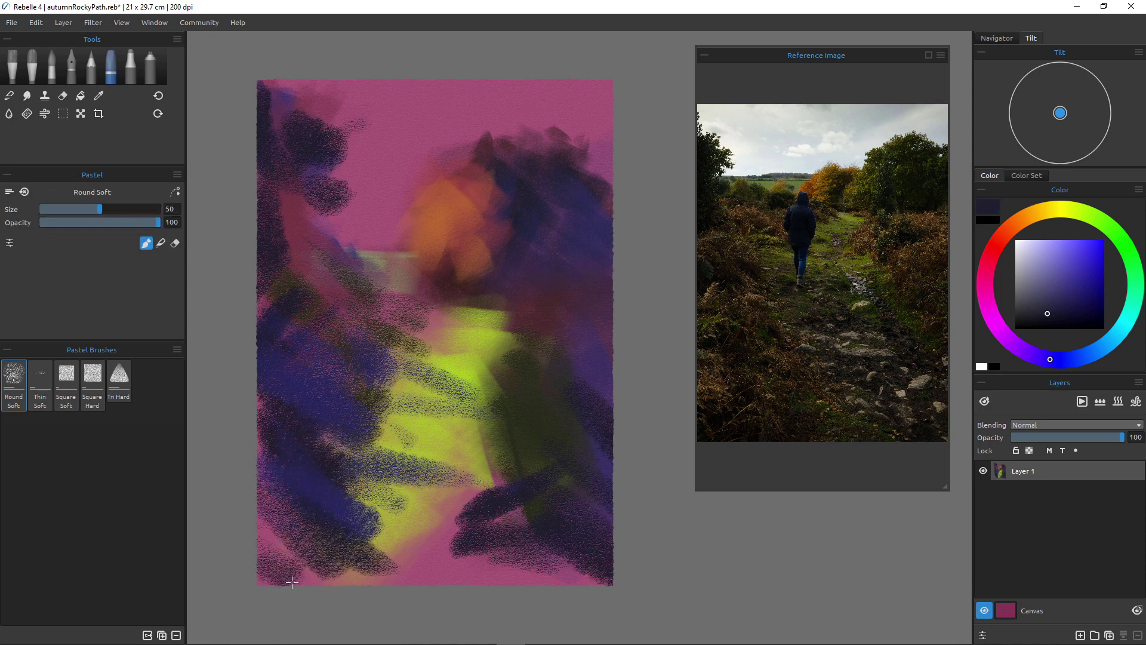
# Sample the orange of the autumn tree and add orange strokes to the lower left bank beside the path.
pyautogui.press('i')
pyautogui.click(416, 218)
pyautogui.moveTo(297, 481); pyautogui.dragTo(382, 540)
pyautogui.moveTo(301, 430)
pyautogui.mouseDown()
pyautogui.moveTo(349, 461)
pyautogui.moveTo(376, 433)
pyautogui.moveTo(302, 495)
pyautogui.moveTo(330, 415)
pyautogui.moveTo(287, 462)
pyautogui.moveTo(356, 445)
pyautogui.moveTo(353, 484)
pyautogui.moveTo(372, 512)
pyautogui.moveTo(359, 499)
pyautogui.moveTo(449, 570)
pyautogui.mouseUp()
# Sample dark purple from the right bank and spread it over the foreground and the lower path.
pyautogui.keyDown('alt'); pyautogui.click(547, 471); pyautogui.keyUp('alt')
pyautogui.moveTo(548, 471)
pyautogui.mouseDown()
pyautogui.moveTo(597, 436)
pyautogui.moveTo(404, 471)
pyautogui.moveTo(497, 460)
pyautogui.moveTo(488, 469)
pyautogui.moveTo(535, 482)
pyautogui.moveTo(501, 543)
pyautogui.moveTo(573, 533)
pyautogui.moveTo(518, 593)
pyautogui.moveTo(382, 564)
pyautogui.moveTo(486, 499)
pyautogui.moveTo(412, 519)
pyautogui.mouseUp()
pyautogui.moveTo(493, 446)
pyautogui.mouseDown()
pyautogui.moveTo(439, 440)
pyautogui.moveTo(474, 379)
pyautogui.mouseUp()
pyautogui.moveTo(385, 568)
pyautogui.mouseDown()
pyautogui.moveTo(245, 507)
pyautogui.moveTo(394, 568)
pyautogui.moveTo(300, 556)
pyautogui.moveTo(281, 570)
pyautogui.moveTo(380, 543)
pyautogui.moveTo(377, 514)
pyautogui.moveTo(282, 464)
pyautogui.mouseUp()
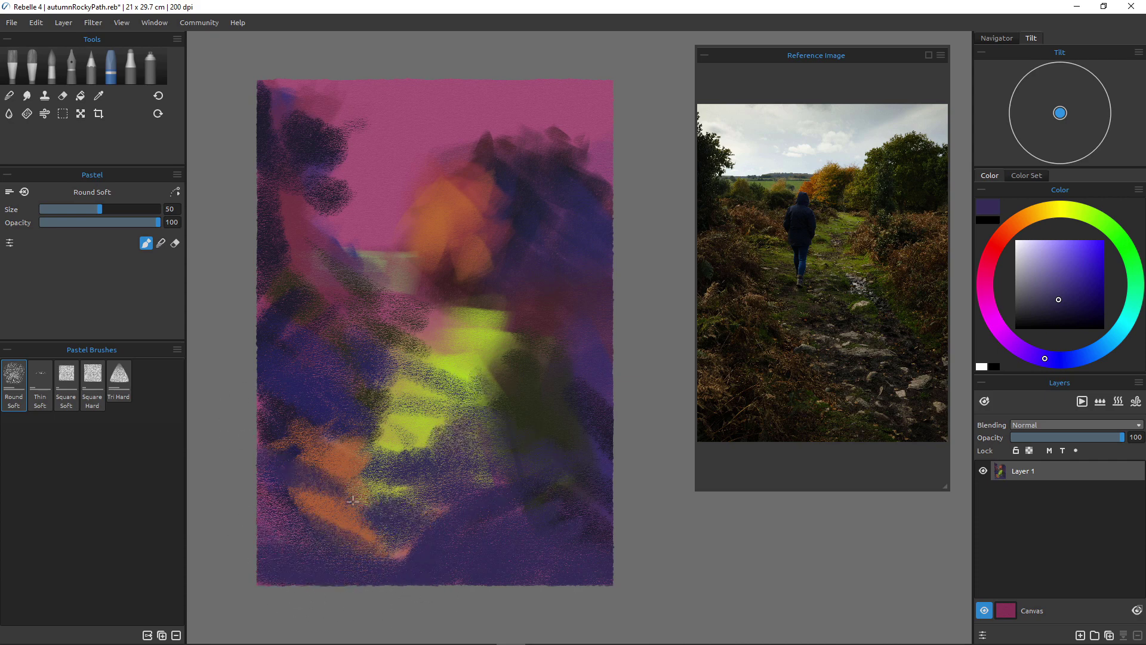
# Break up the orange tree with purple shadows, then sample its reddish brown and work that into the foliage.
pyautogui.moveTo(459, 209)
pyautogui.mouseDown()
pyautogui.moveTo(421, 233)
pyautogui.moveTo(478, 206)
pyautogui.moveTo(455, 217)
pyautogui.moveTo(463, 240)
pyautogui.mouseUp()
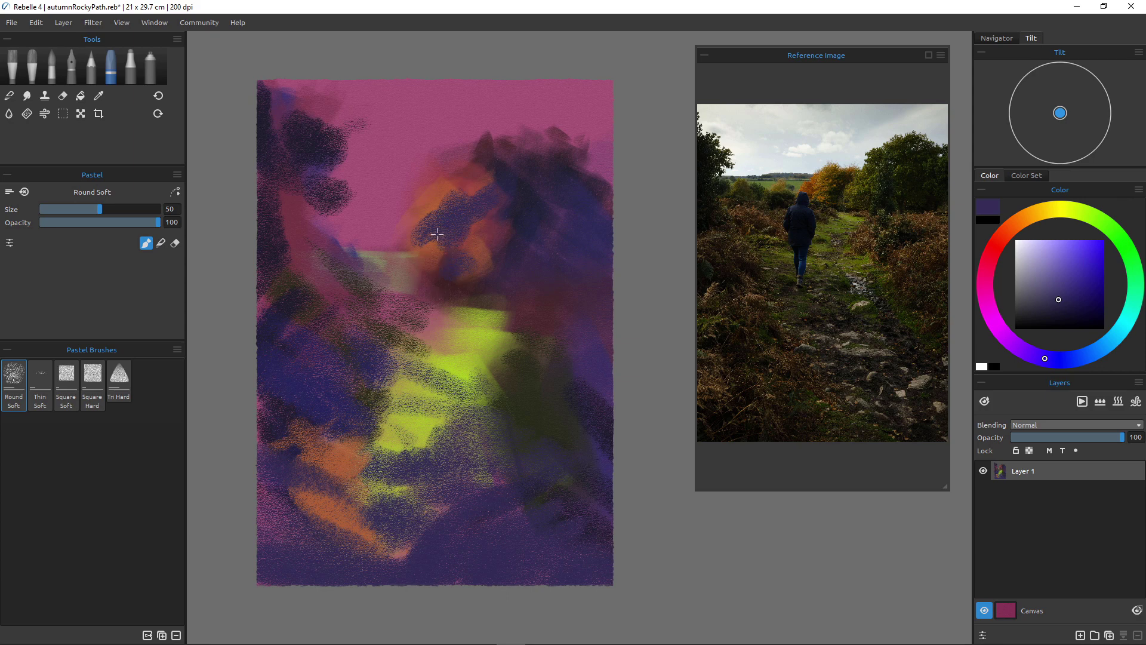
pyautogui.keyDown('alt'); pyautogui.click(468, 249); pyautogui.keyUp('alt')
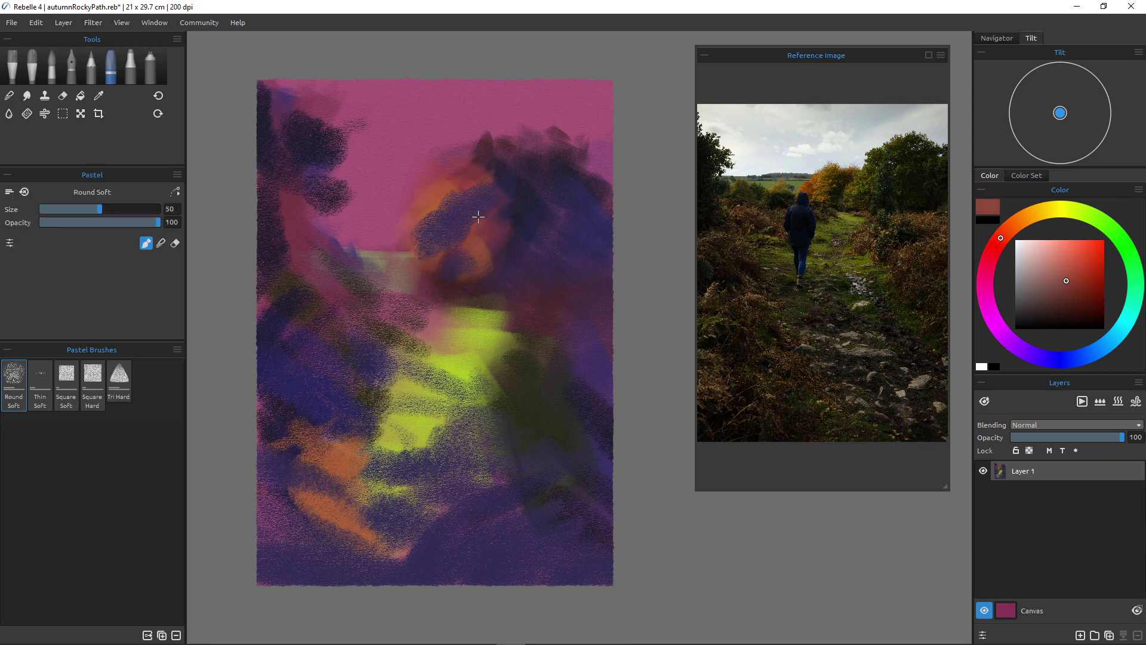
pyautogui.moveTo(418, 214); pyautogui.dragTo(387, 232)
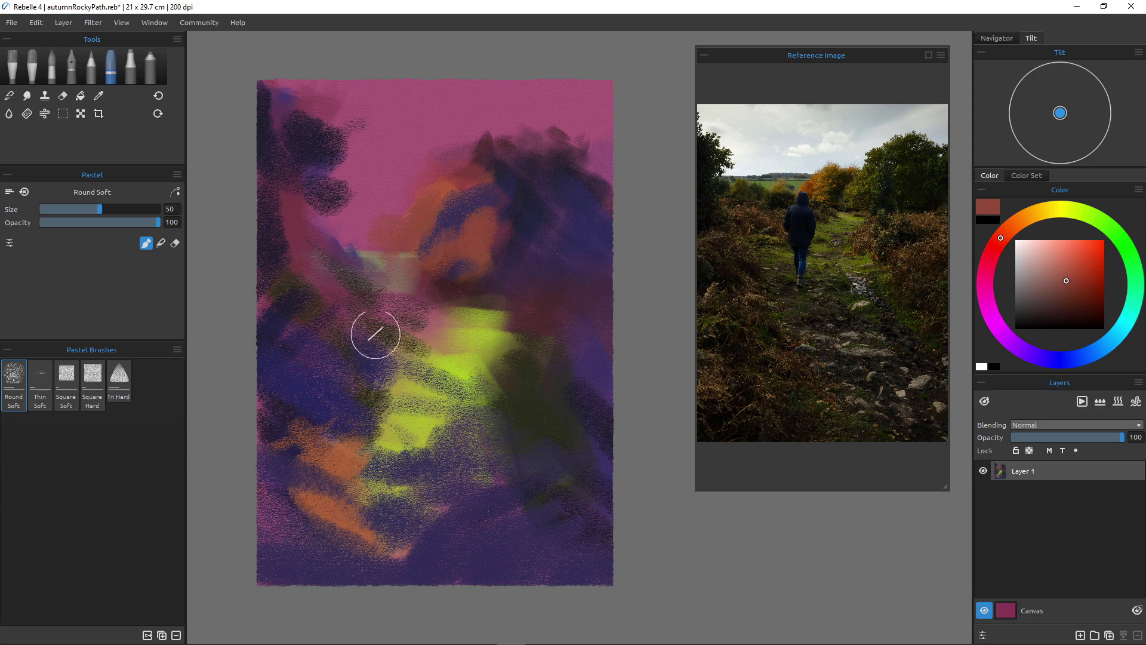
# Sample indigo from the left bank and paint it down the upper left slope and along the upper left tree.
pyautogui.keyDown('alt'); pyautogui.click(318, 363); pyautogui.keyUp('alt')
pyautogui.moveTo(353, 278); pyautogui.dragTo(409, 322)
pyautogui.keyDown('alt'); pyautogui.click(302, 375); pyautogui.keyUp('alt')
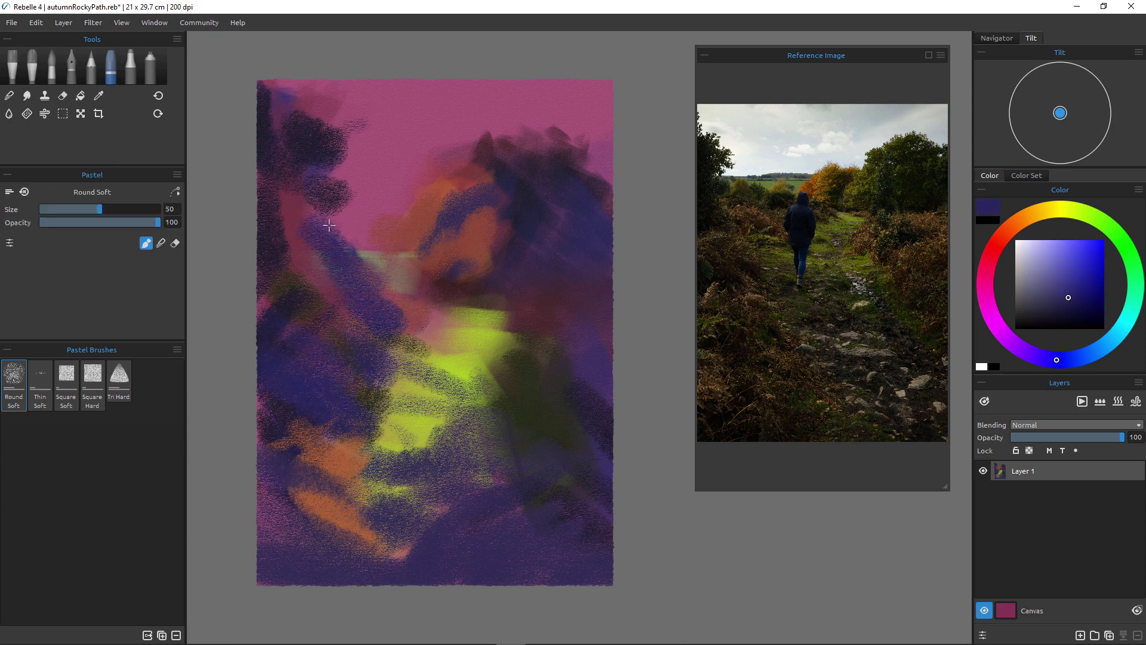
pyautogui.click(302, 88)
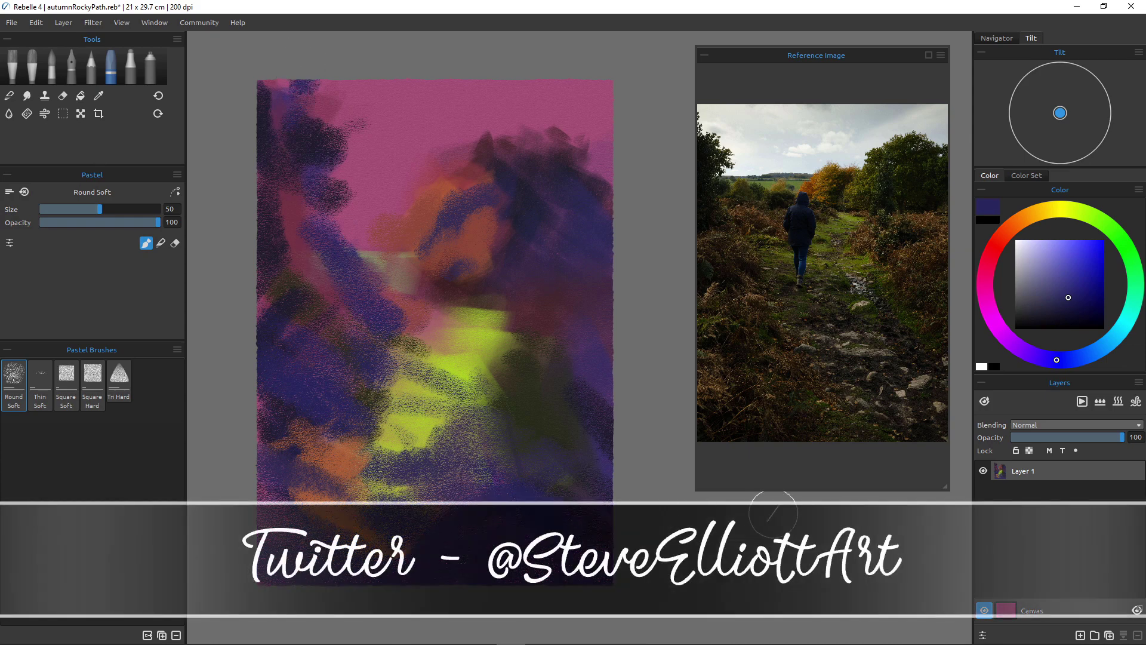
# Choose a dark reddish brown and paint bracken over the right bank, enlarging the brush to 90.
pyautogui.click(1006, 232)
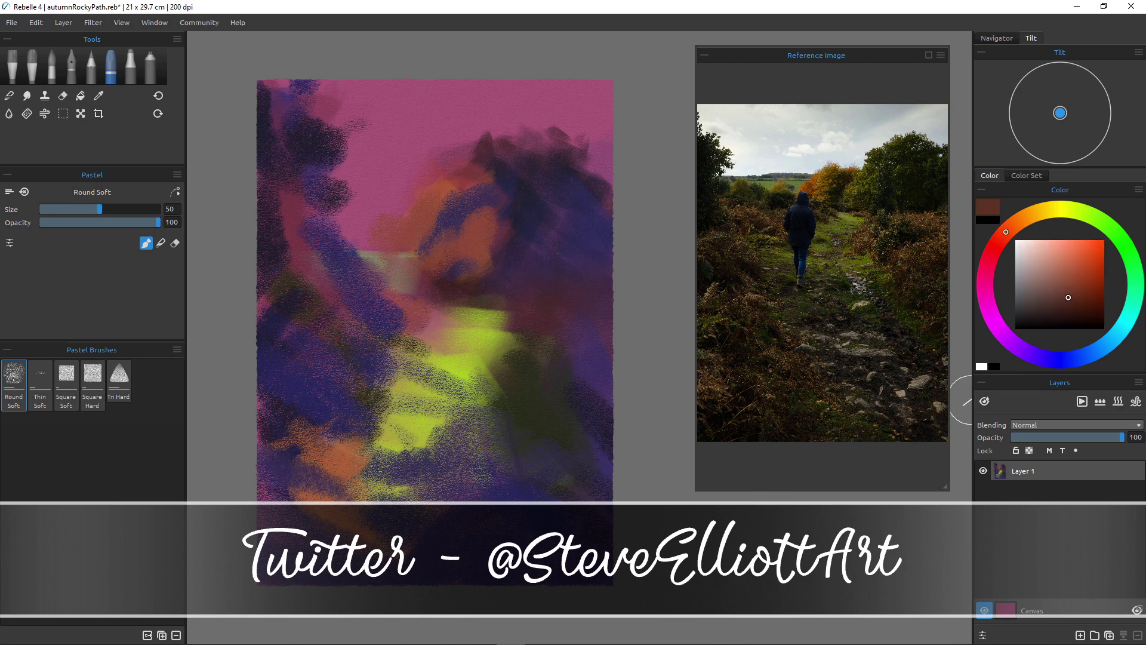
pyautogui.click(1077, 291)
pyautogui.moveTo(535, 312)
pyautogui.mouseDown()
pyautogui.moveTo(584, 335)
pyautogui.moveTo(625, 320)
pyautogui.moveTo(601, 359)
pyautogui.moveTo(571, 374)
pyautogui.moveTo(590, 407)
pyautogui.moveTo(579, 425)
pyautogui.moveTo(530, 358)
pyautogui.moveTo(522, 322)
pyautogui.moveTo(499, 351)
pyautogui.moveTo(528, 354)
pyautogui.moveTo(503, 393)
pyautogui.moveTo(494, 342)
pyautogui.moveTo(513, 409)
pyautogui.mouseUp()
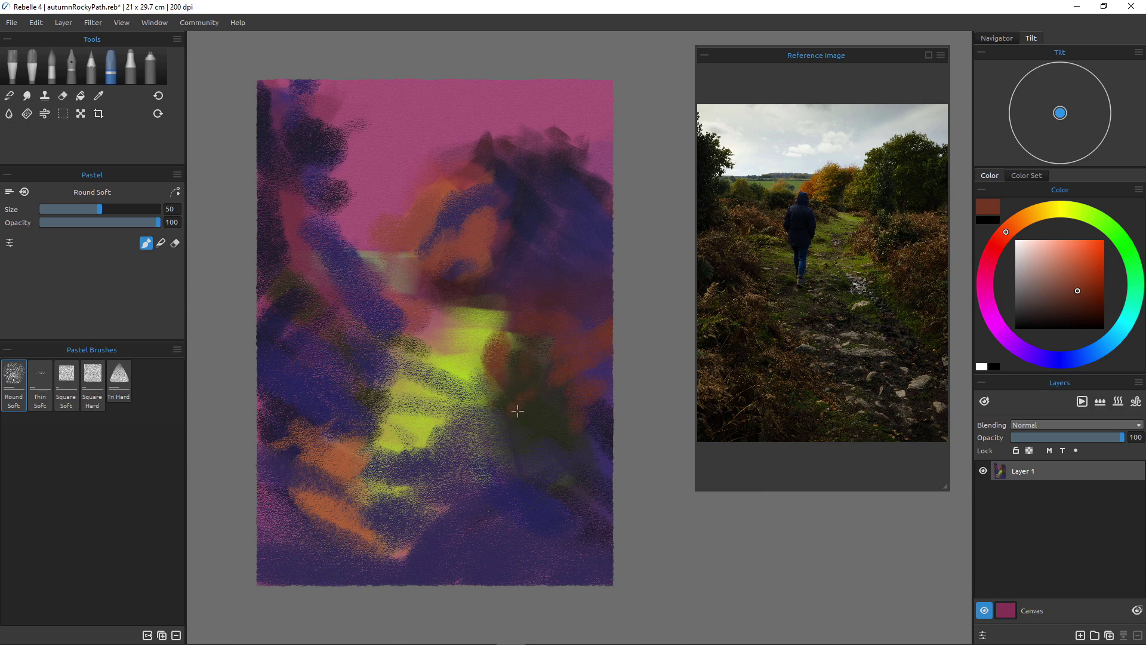
pyautogui.moveTo(609, 388)
pyautogui.mouseDown()
pyautogui.moveTo(582, 432)
pyautogui.moveTo(536, 402)
pyautogui.moveTo(655, 427)
pyautogui.moveTo(577, 436)
pyautogui.moveTo(544, 458)
pyautogui.moveTo(537, 431)
pyautogui.moveTo(547, 421)
pyautogui.moveTo(604, 480)
pyautogui.moveTo(510, 430)
pyautogui.mouseUp()
pyautogui.press(']')
pyautogui.press(']')
pyautogui.press(']')
pyautogui.press(']')
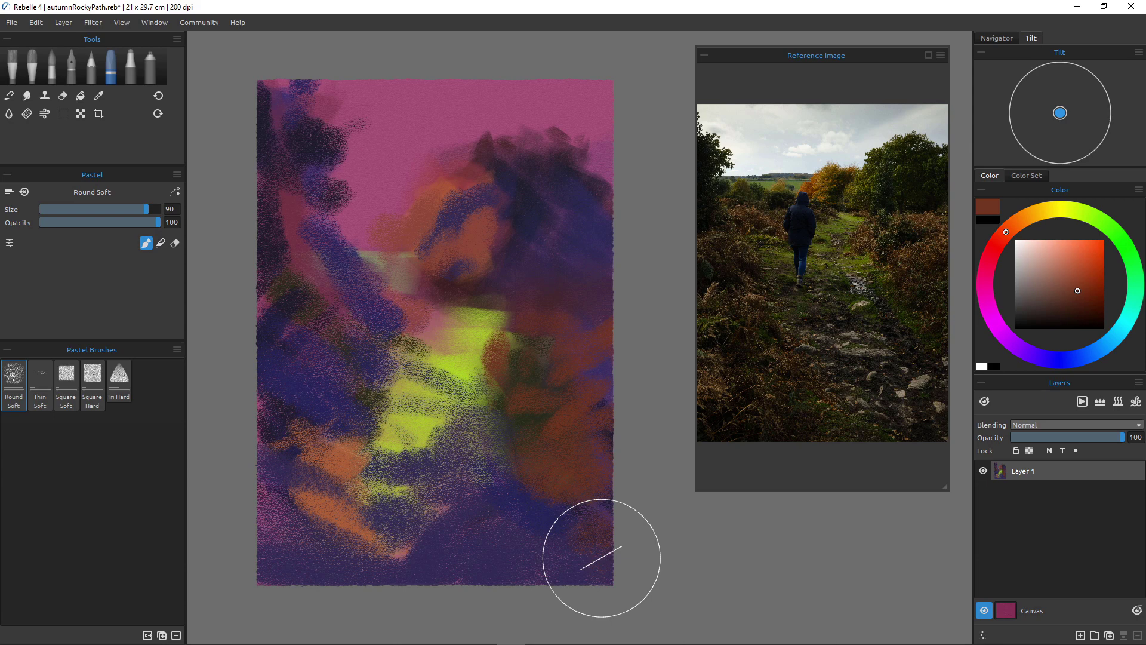
# Sample the path's yellow-green, reduce the brush to size 25 and brighten the far end of the path.
pyautogui.press('alt')
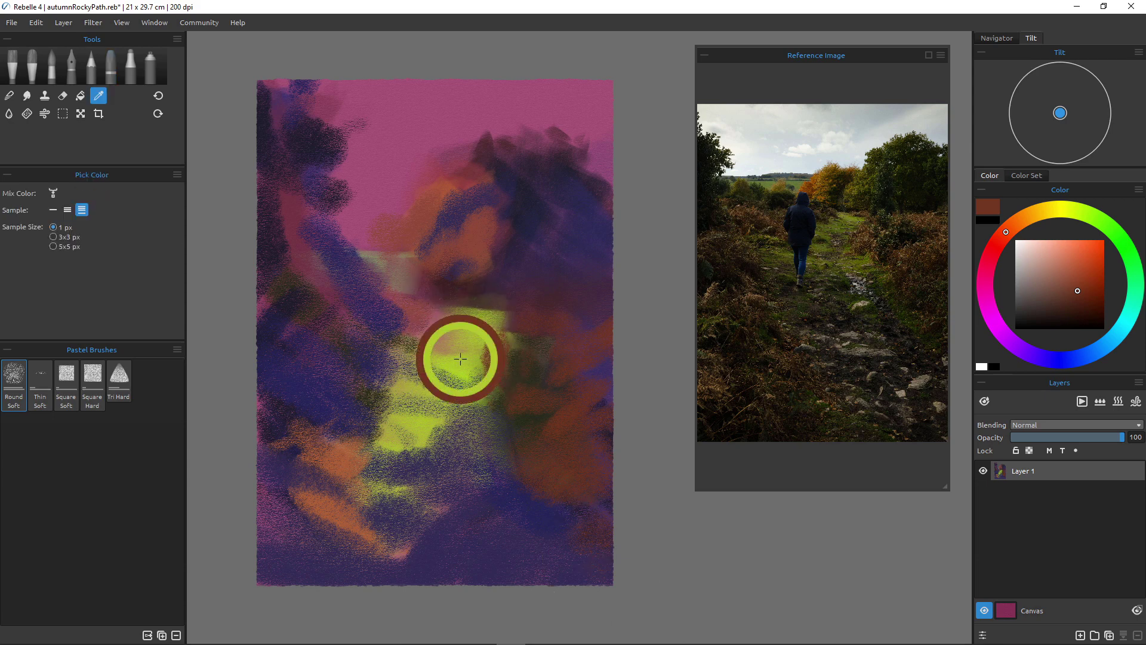
pyautogui.keyDown('alt'); pyautogui.click(462, 360); pyautogui.keyUp('alt')
pyautogui.press('[')
pyautogui.press('[')
pyautogui.press('[')
pyautogui.press('[')
pyautogui.press('[')
pyautogui.press('[')
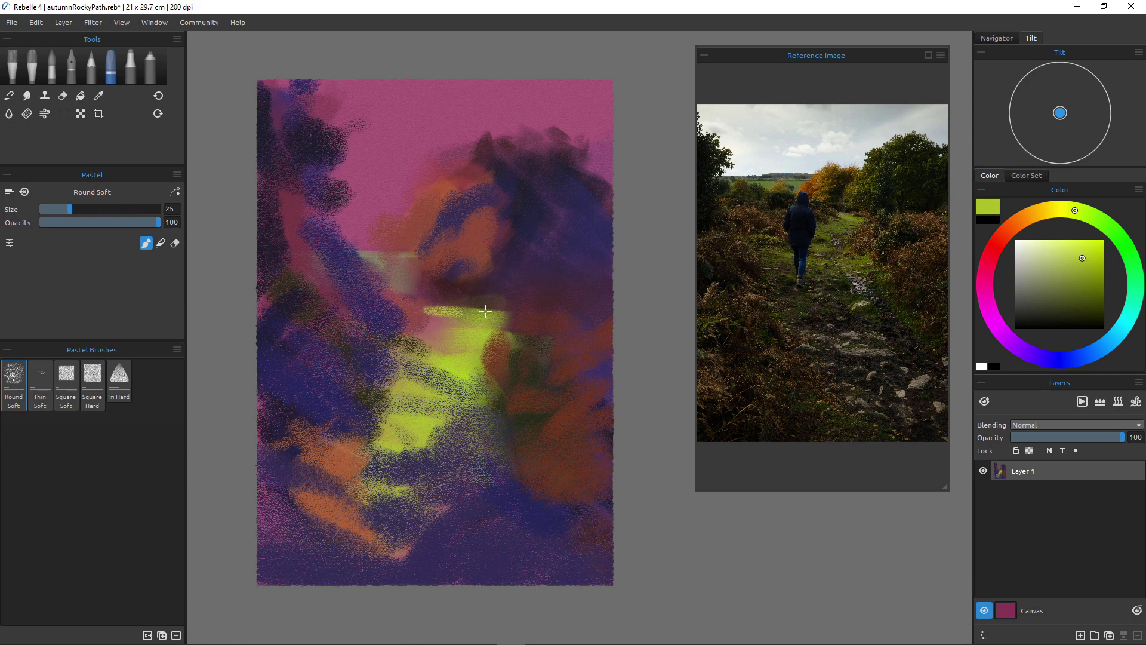
pyautogui.moveTo(495, 313)
pyautogui.mouseDown()
pyautogui.moveTo(450, 317)
pyautogui.moveTo(487, 324)
pyautogui.mouseUp()
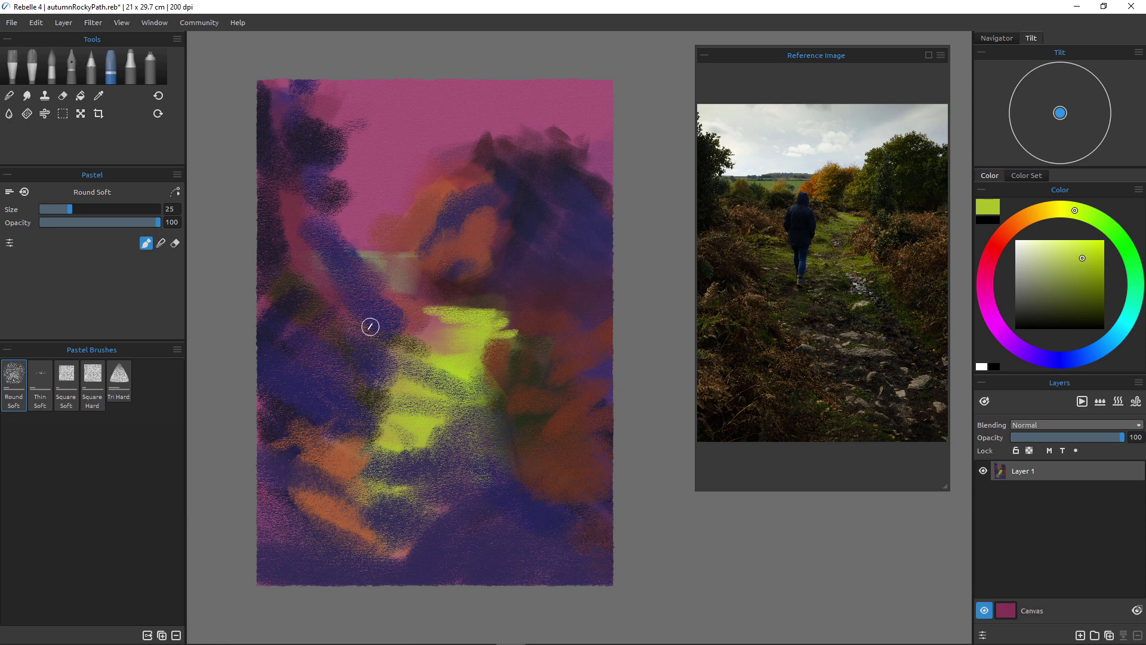
# Enlarge the brush to 50 and extend the yellow-green over the left side of the path.
pyautogui.press(']')
pyautogui.press(']')
pyautogui.press(']')
pyautogui.press(']')
pyautogui.moveTo(444, 341); pyautogui.dragTo(383, 337)
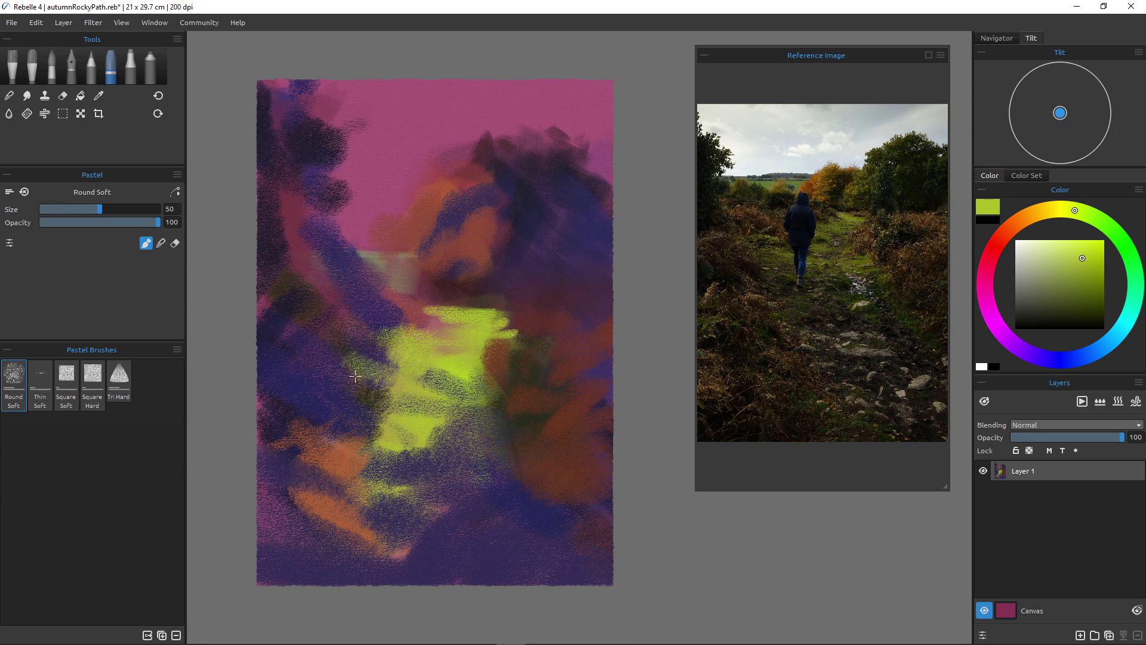
# Sample dark olive from the right bank and paint it along both edges of the path and up the left slope.
pyautogui.keyDown('alt'); pyautogui.click(538, 351); pyautogui.keyUp('alt')
pyautogui.moveTo(358, 360); pyautogui.dragTo(427, 383)
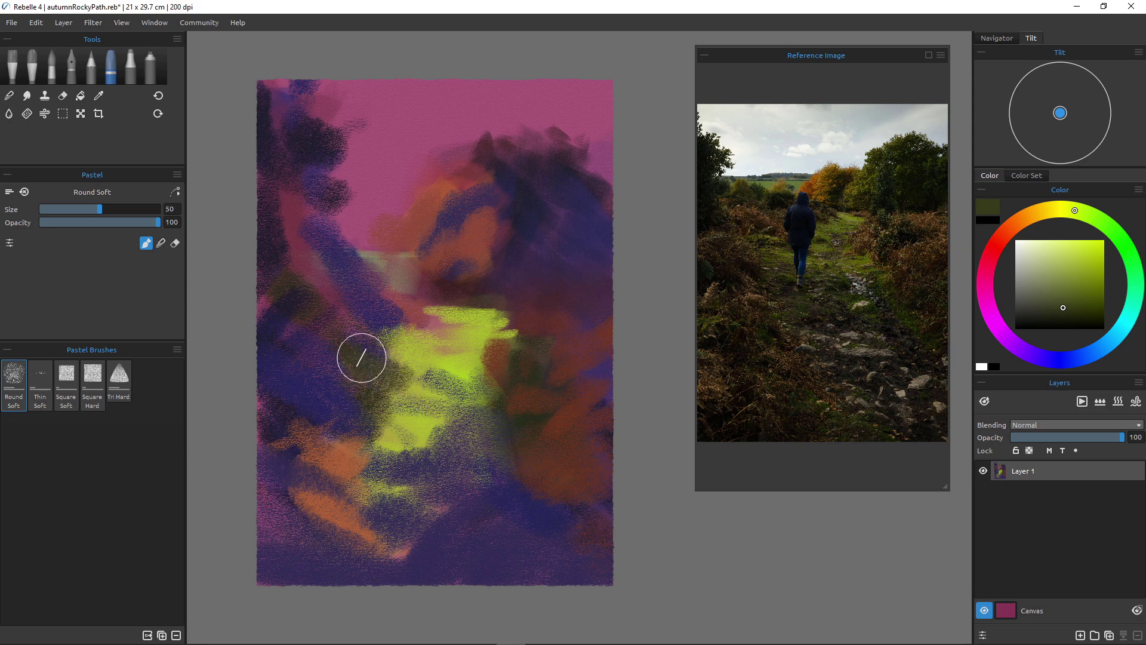
pyautogui.moveTo(365, 328); pyautogui.dragTo(440, 332)
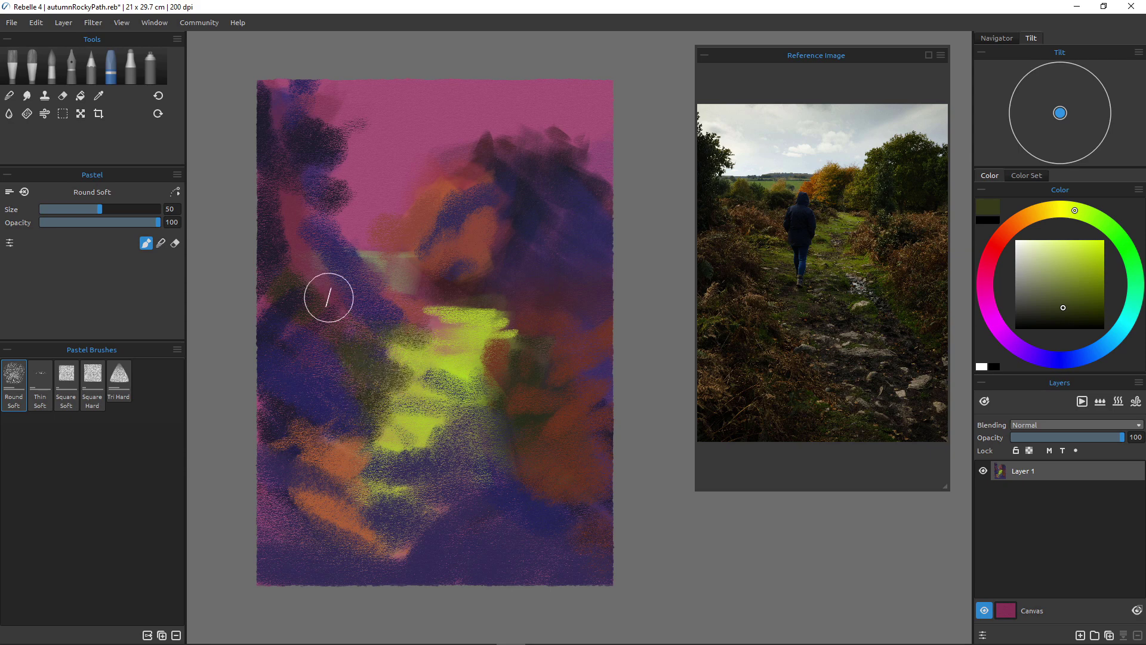
pyautogui.moveTo(507, 367)
pyautogui.mouseDown()
pyautogui.moveTo(427, 360)
pyautogui.moveTo(496, 365)
pyautogui.mouseUp()
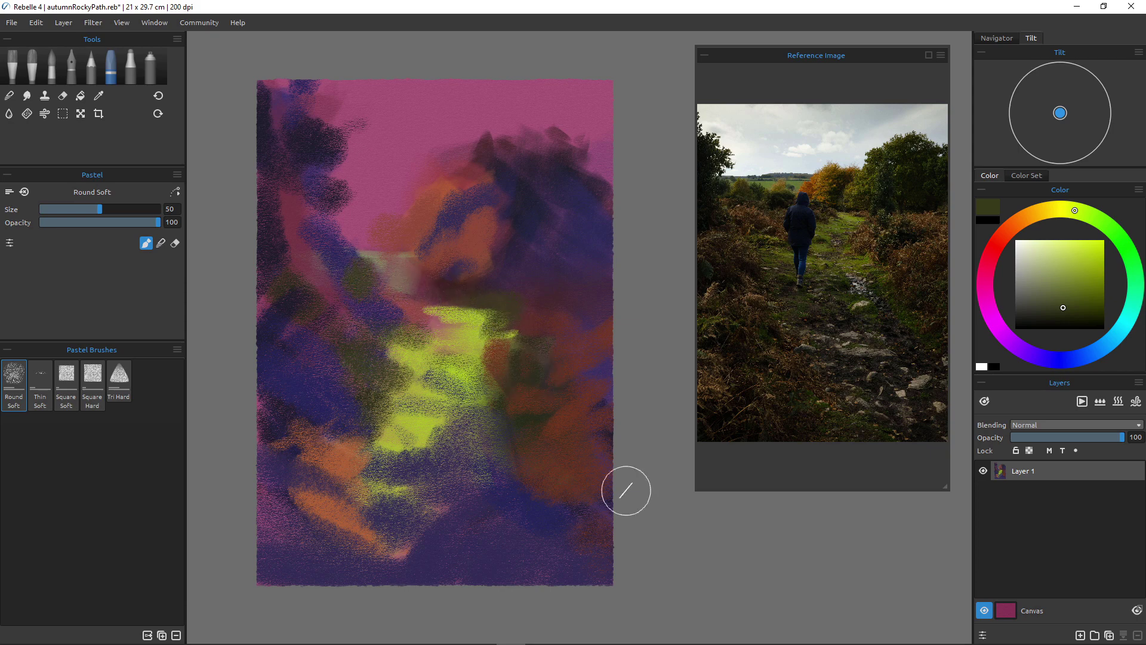
# Choose a bright orange and highlight the left side of the autumn tree with the Round Soft and Tri Hard pastels.
pyautogui.click(1025, 218)
pyautogui.click(1087, 251)
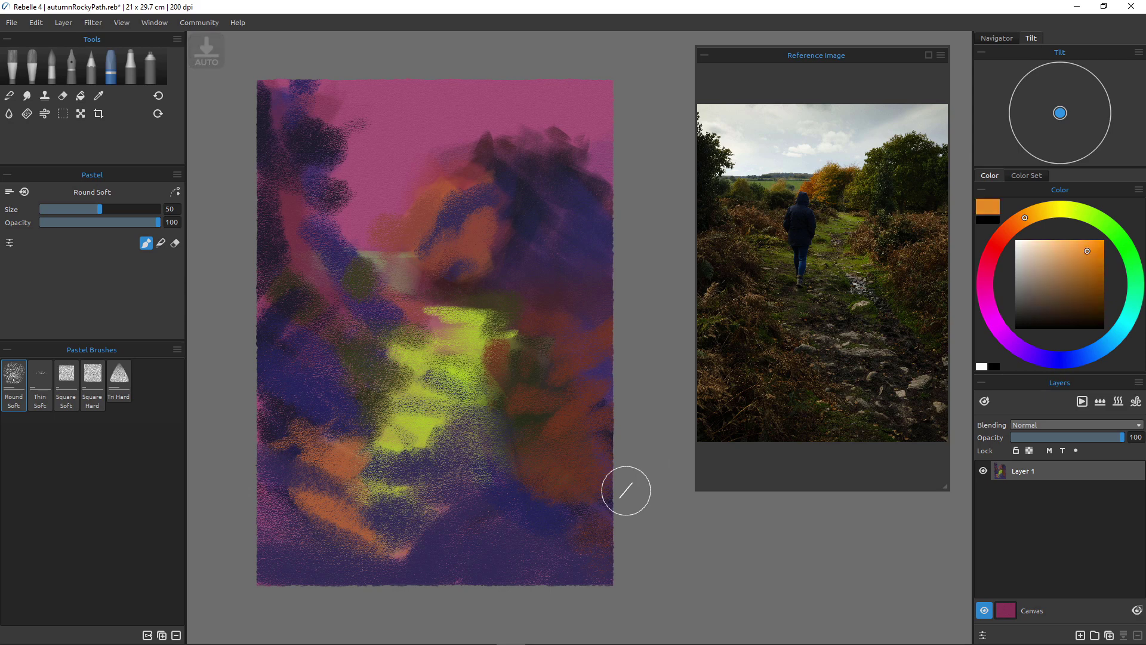
pyautogui.moveTo(412, 235)
pyautogui.mouseDown()
pyautogui.moveTo(417, 204)
pyautogui.moveTo(418, 220)
pyautogui.moveTo(397, 213)
pyautogui.moveTo(417, 246)
pyautogui.mouseUp()
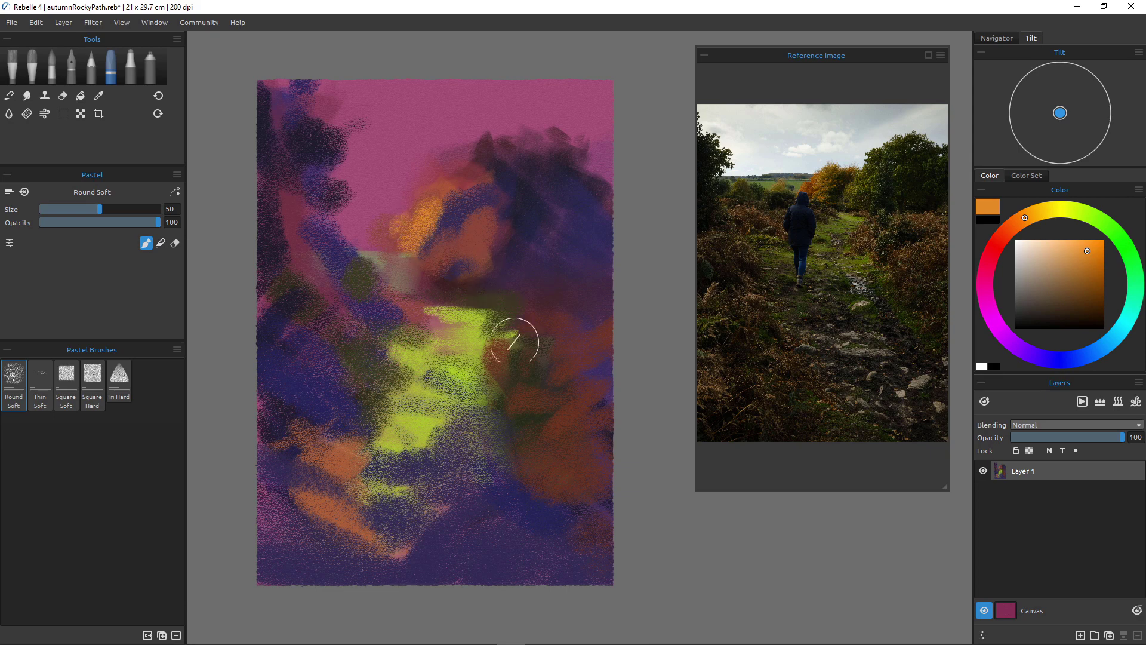
pyautogui.click(119, 379)
pyautogui.moveTo(410, 209)
pyautogui.mouseDown()
pyautogui.moveTo(426, 229)
pyautogui.moveTo(430, 263)
pyautogui.mouseUp()
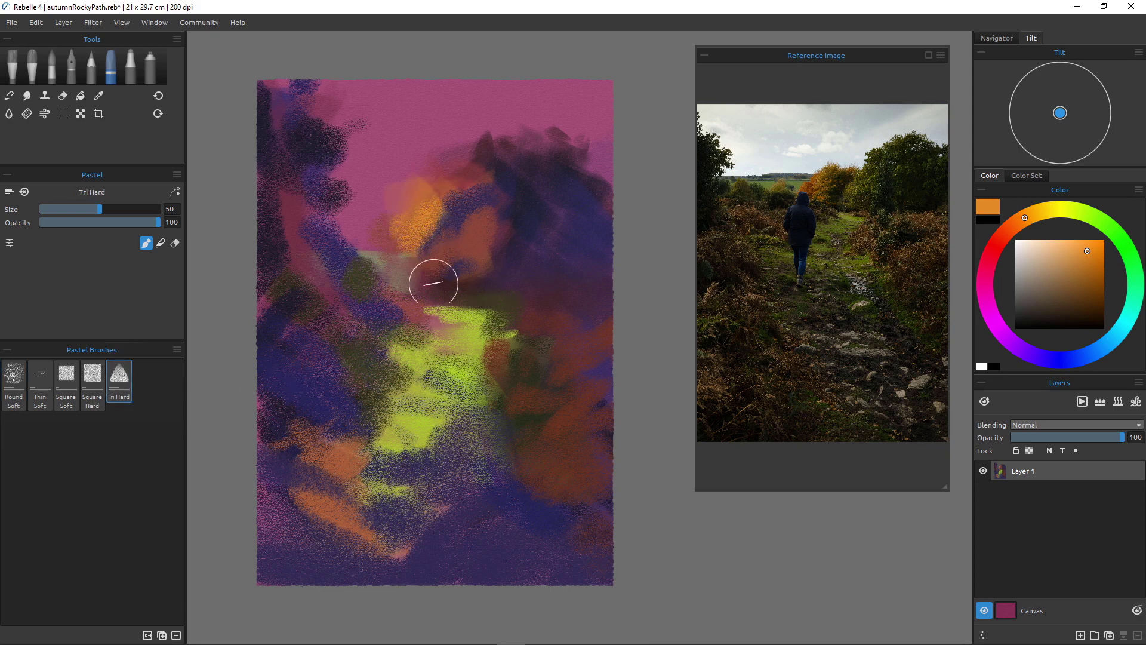
# Add bright orange streaks to the autumn tree with the Thin Soft pastel at size 70.
pyautogui.click(40, 382)
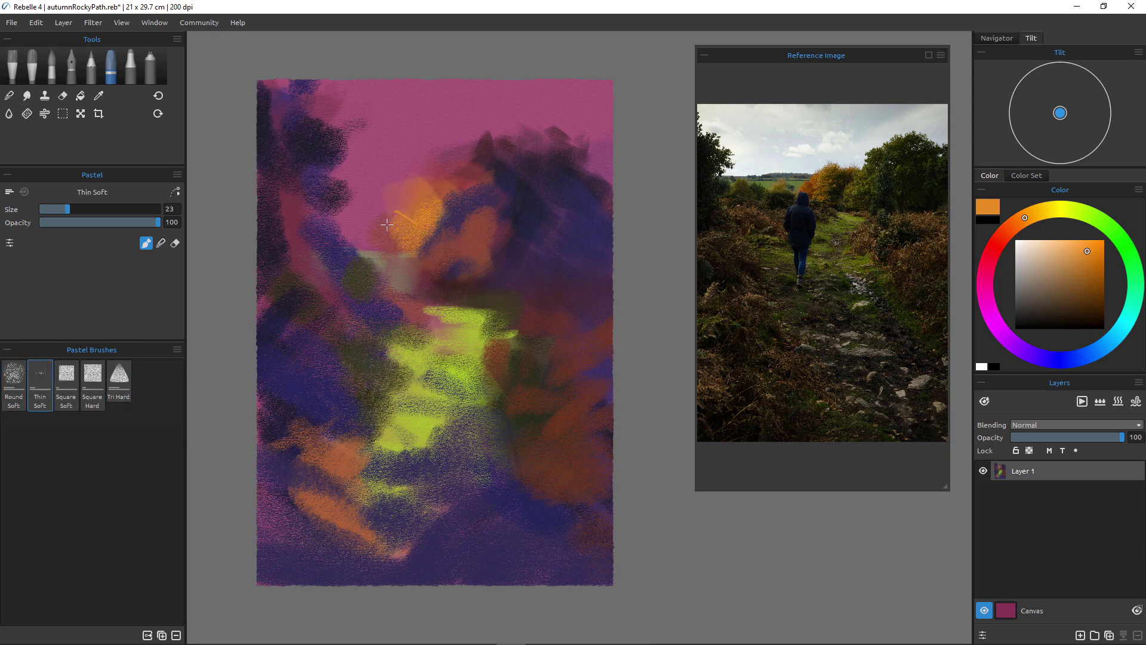
pyautogui.press(']')
pyautogui.press(']')
pyautogui.press(']')
pyautogui.press(']')
pyautogui.press(']')
pyautogui.moveTo(392, 226)
pyautogui.mouseDown()
pyautogui.moveTo(411, 246)
pyautogui.moveTo(396, 225)
pyautogui.moveTo(421, 229)
pyautogui.moveTo(415, 240)
pyautogui.moveTo(392, 216)
pyautogui.moveTo(386, 260)
pyautogui.mouseUp()
pyautogui.moveTo(390, 229)
pyautogui.mouseDown()
pyautogui.moveTo(377, 263)
pyautogui.moveTo(393, 269)
pyautogui.mouseUp()
pyautogui.moveTo(395, 197); pyautogui.dragTo(426, 221)
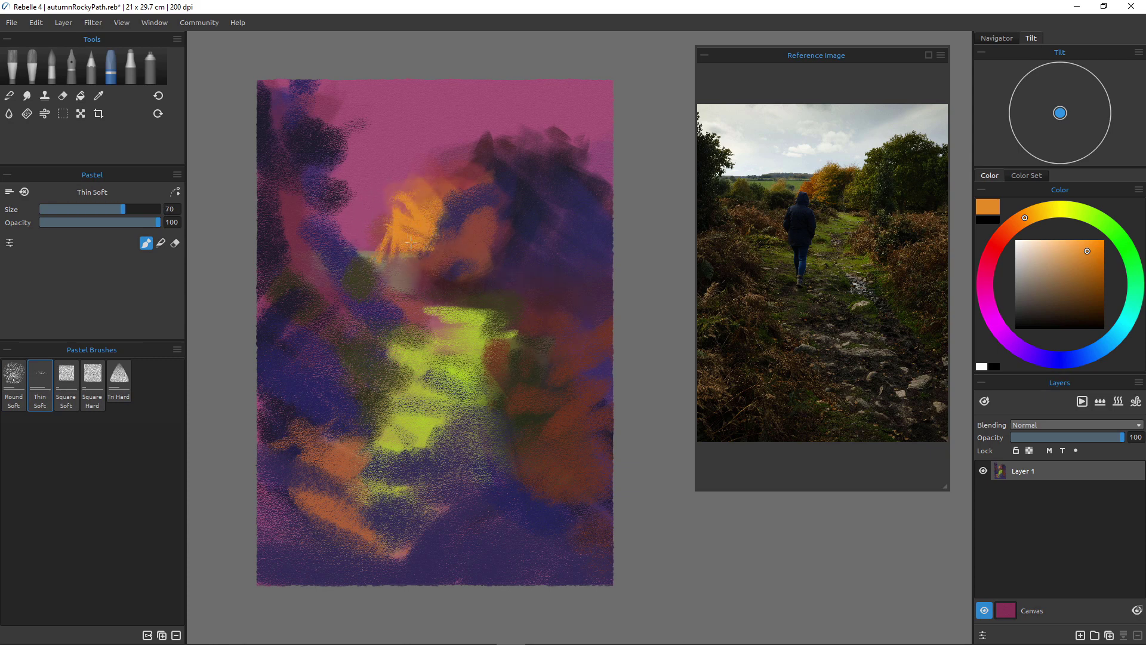
pyautogui.moveTo(442, 244)
pyautogui.mouseDown()
pyautogui.moveTo(404, 215)
pyautogui.moveTo(435, 199)
pyautogui.moveTo(482, 202)
pyautogui.mouseUp()
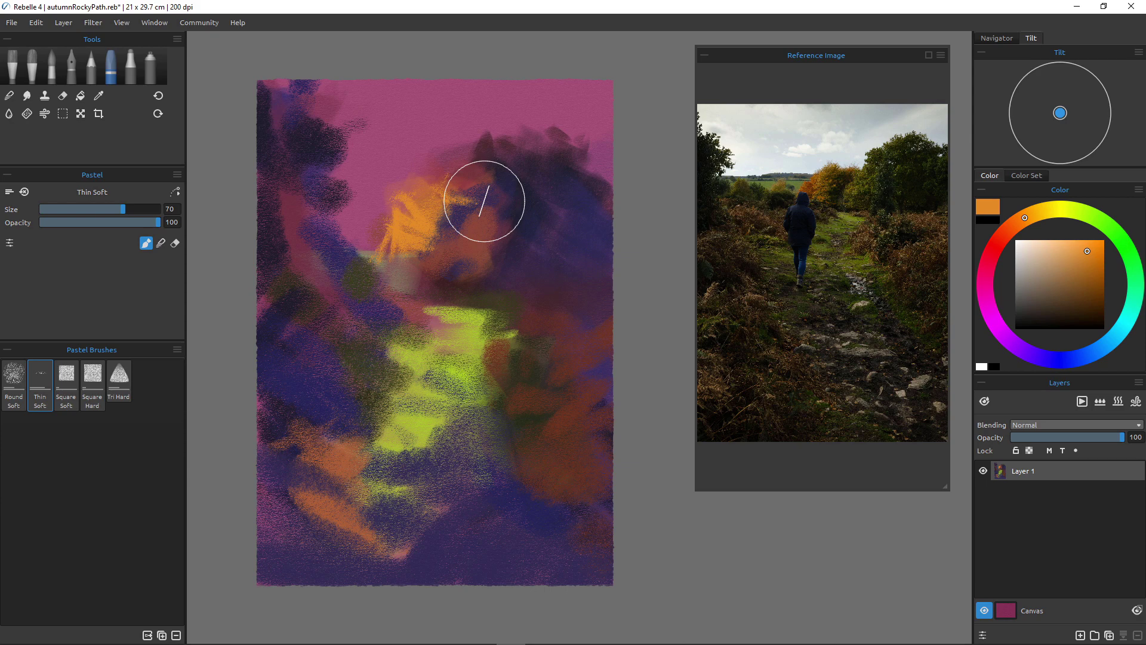
# Paint light teal and then darker teal-green strokes with the Thin Soft pastel just right of the orange tree.
pyautogui.click(1103, 222)
pyautogui.click(1048, 251)
pyautogui.click(1039, 273)
pyautogui.click(1113, 339)
pyautogui.click(1056, 255)
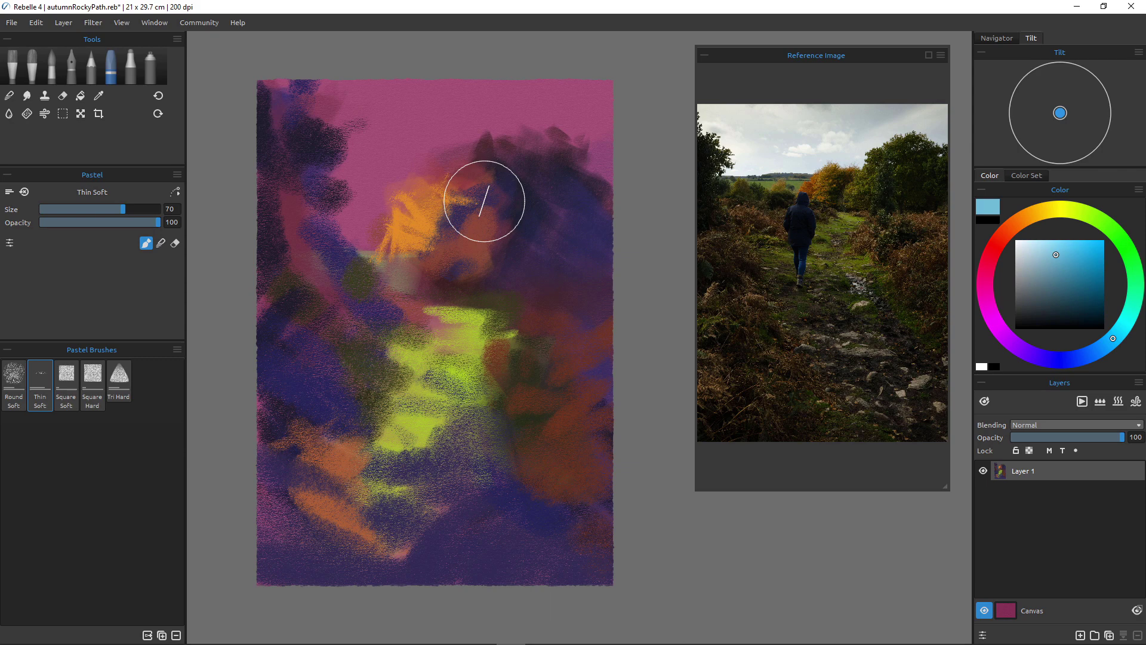
pyautogui.click(1106, 225)
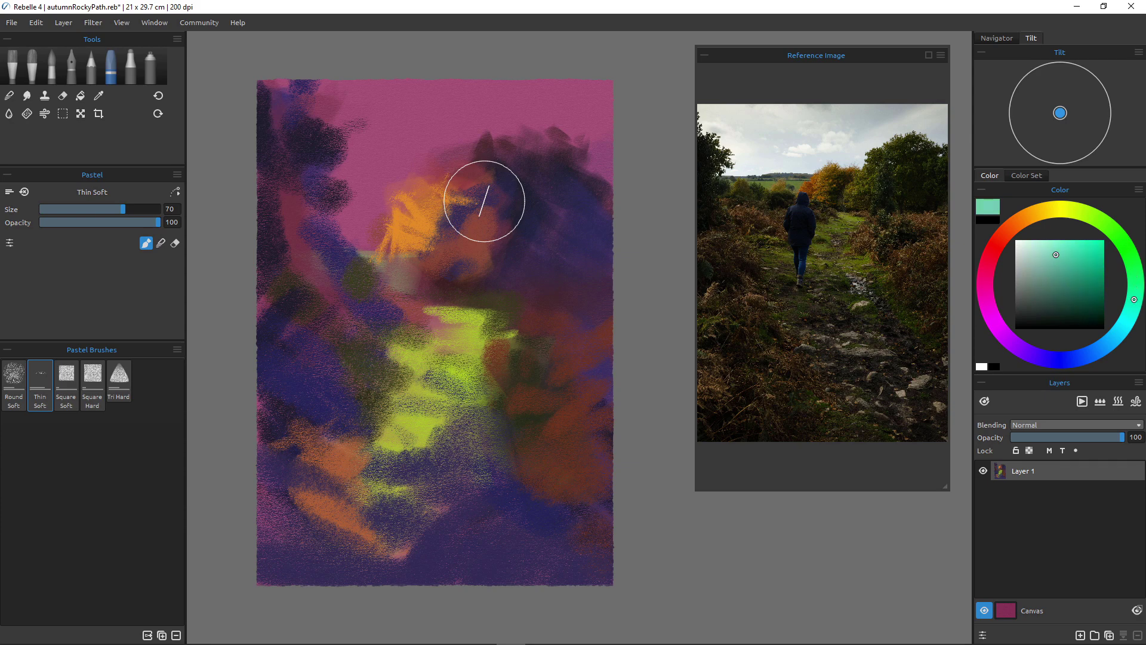
pyautogui.moveTo(481, 197); pyautogui.dragTo(498, 240)
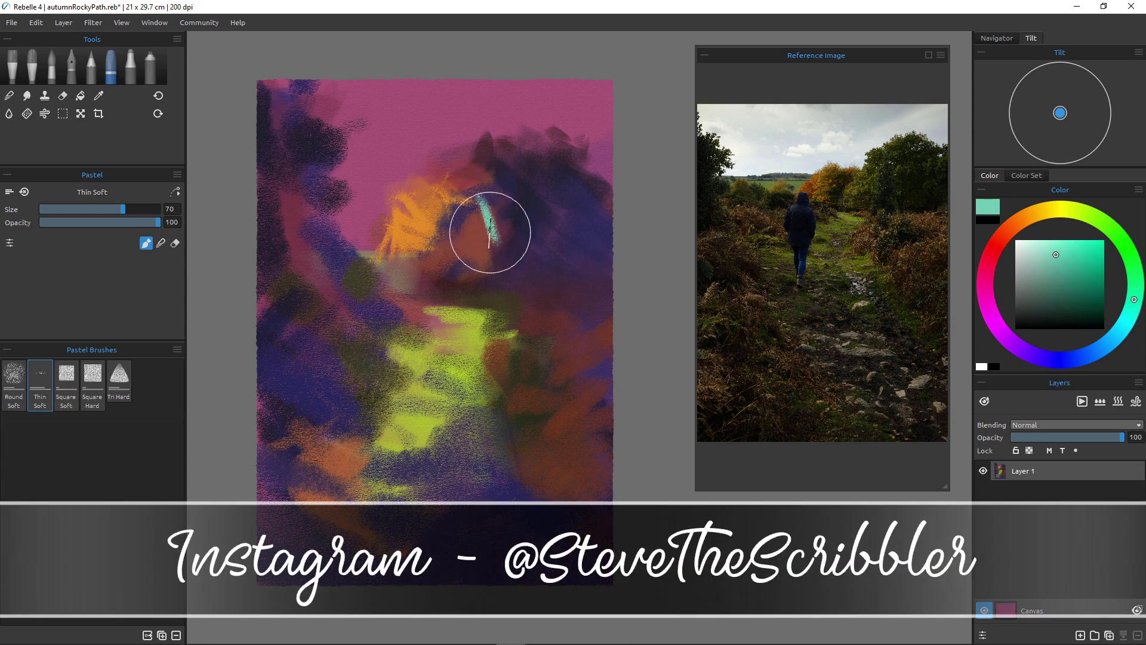
pyautogui.click(1075, 293)
pyautogui.moveTo(480, 192); pyautogui.dragTo(494, 228)
pyautogui.moveTo(486, 194); pyautogui.dragTo(491, 216)
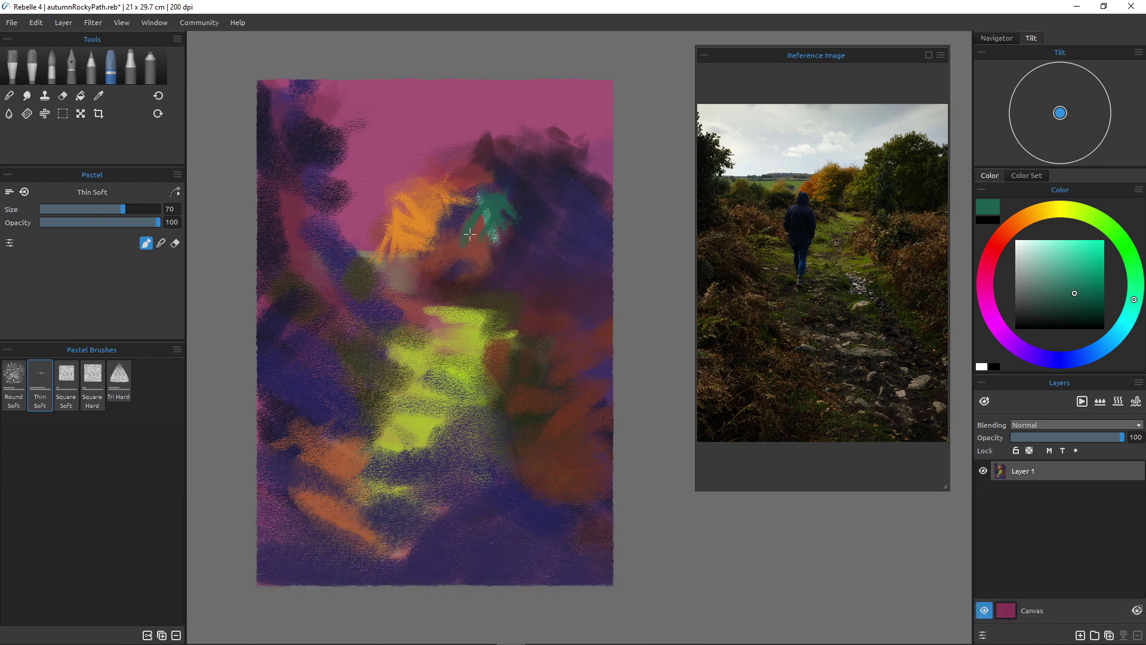
# Block in the large right tree's foliage in teal-green with the Square Soft pastel at size 45.
pyautogui.click(66, 378)
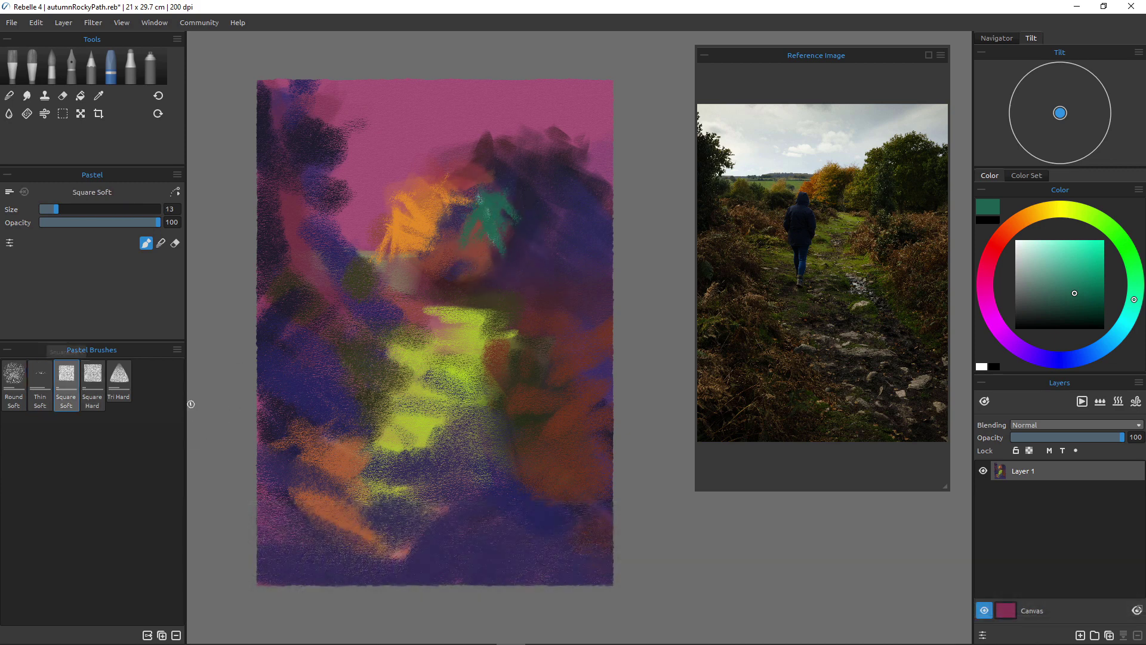
pyautogui.press(']')
pyautogui.press(']')
pyautogui.press(']')
pyautogui.press(']')
pyautogui.press(']')
pyautogui.press(']')
pyautogui.press(']')
pyautogui.press(']')
pyautogui.press(']')
pyautogui.press(']')
pyautogui.press(']')
pyautogui.press(']')
pyautogui.press(']')
pyautogui.press(']')
pyautogui.press(']')
pyautogui.press(']')
pyautogui.moveTo(505, 211)
pyautogui.mouseDown()
pyautogui.moveTo(527, 231)
pyautogui.moveTo(498, 225)
pyautogui.moveTo(476, 243)
pyautogui.moveTo(477, 261)
pyautogui.moveTo(509, 260)
pyautogui.mouseUp()
pyautogui.moveTo(496, 181); pyautogui.dragTo(519, 185)
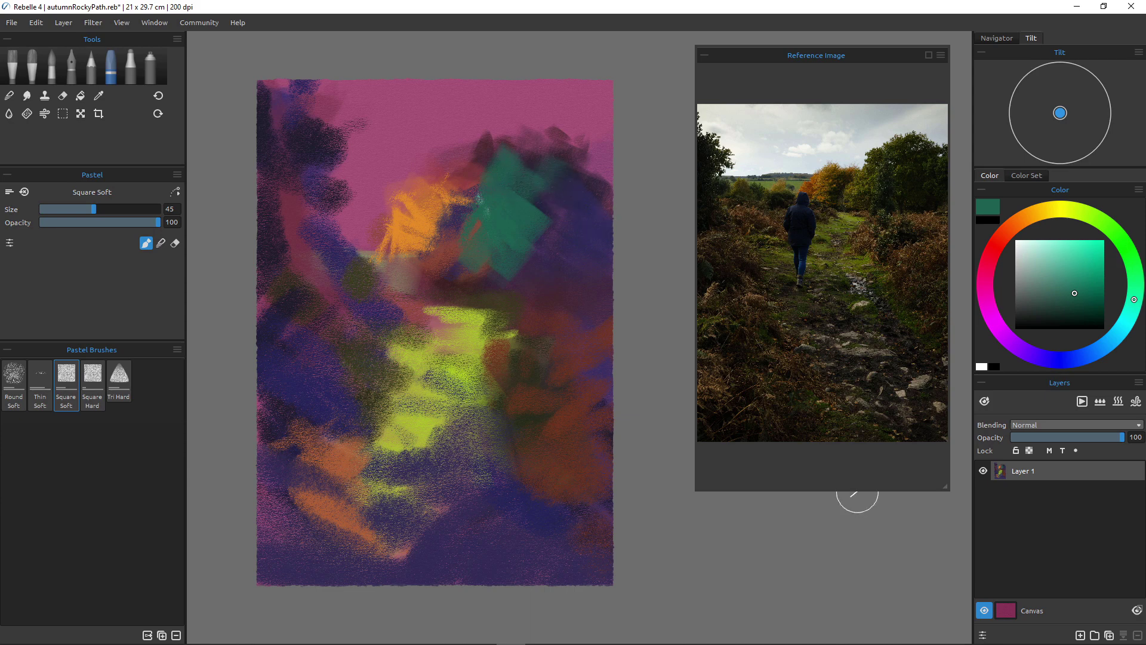
pyautogui.moveTo(448, 225)
pyautogui.mouseDown()
pyautogui.moveTo(472, 235)
pyautogui.moveTo(469, 213)
pyautogui.moveTo(495, 244)
pyautogui.mouseUp()
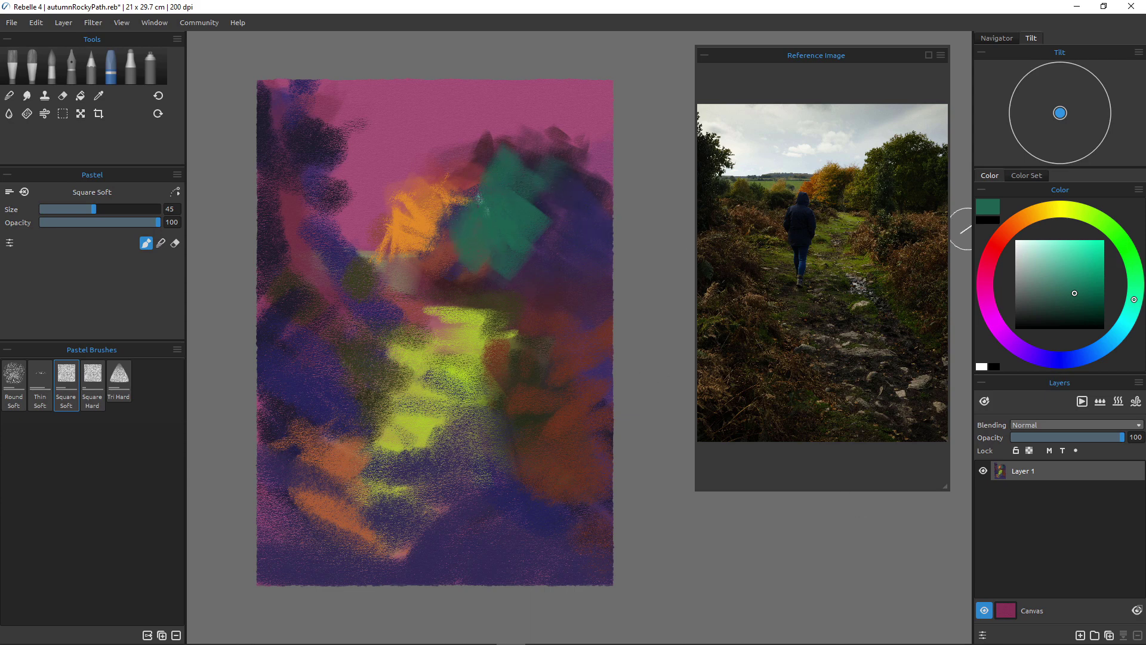
# Shift the hue to green and then yellow-green, painting both along the left side of the teal foliage.
pyautogui.click(1133, 265)
pyautogui.moveTo(483, 242)
pyautogui.mouseDown()
pyautogui.moveTo(478, 217)
pyautogui.moveTo(495, 225)
pyautogui.moveTo(453, 226)
pyautogui.mouseUp()
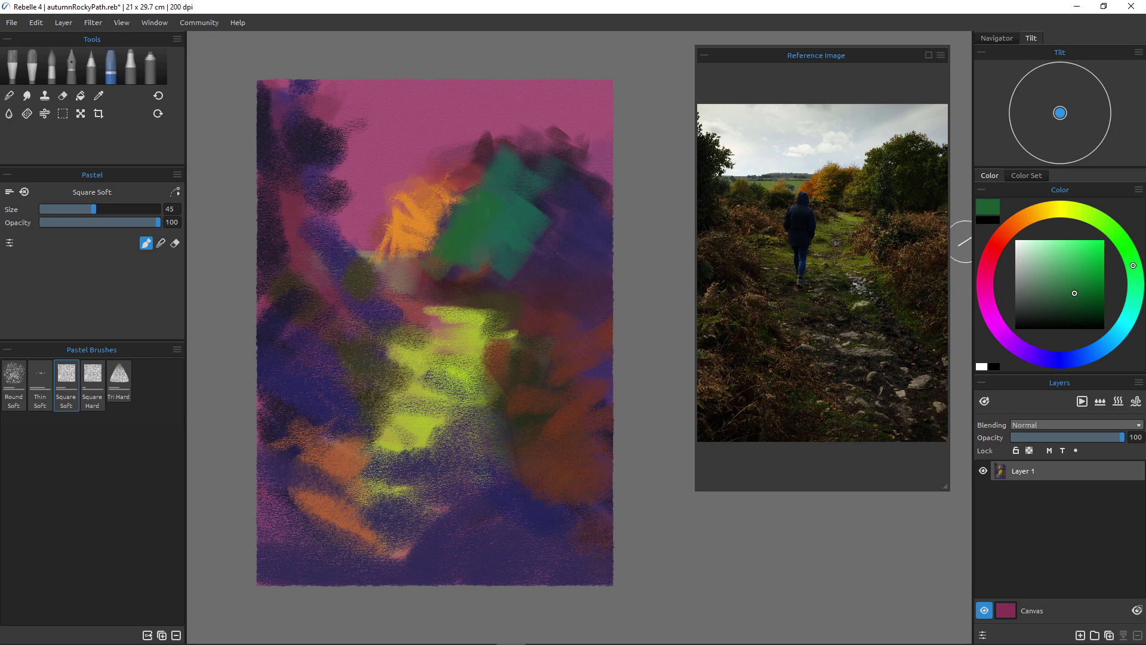
pyautogui.moveTo(1134, 265); pyautogui.dragTo(1097, 218)
pyautogui.moveTo(469, 205)
pyautogui.mouseDown()
pyautogui.moveTo(441, 251)
pyautogui.moveTo(453, 289)
pyautogui.moveTo(458, 275)
pyautogui.moveTo(437, 241)
pyautogui.moveTo(452, 248)
pyautogui.moveTo(449, 208)
pyautogui.moveTo(476, 215)
pyautogui.moveTo(441, 221)
pyautogui.moveTo(451, 250)
pyautogui.moveTo(445, 220)
pyautogui.mouseUp()
# Lighten the green, reduce the brush to size 20 and add pale green highlights between the orange and teal foliage.
pyautogui.click(1058, 261)
pyautogui.press('[')
pyautogui.press('[')
pyautogui.press('[')
pyautogui.press('[')
pyautogui.press('[')
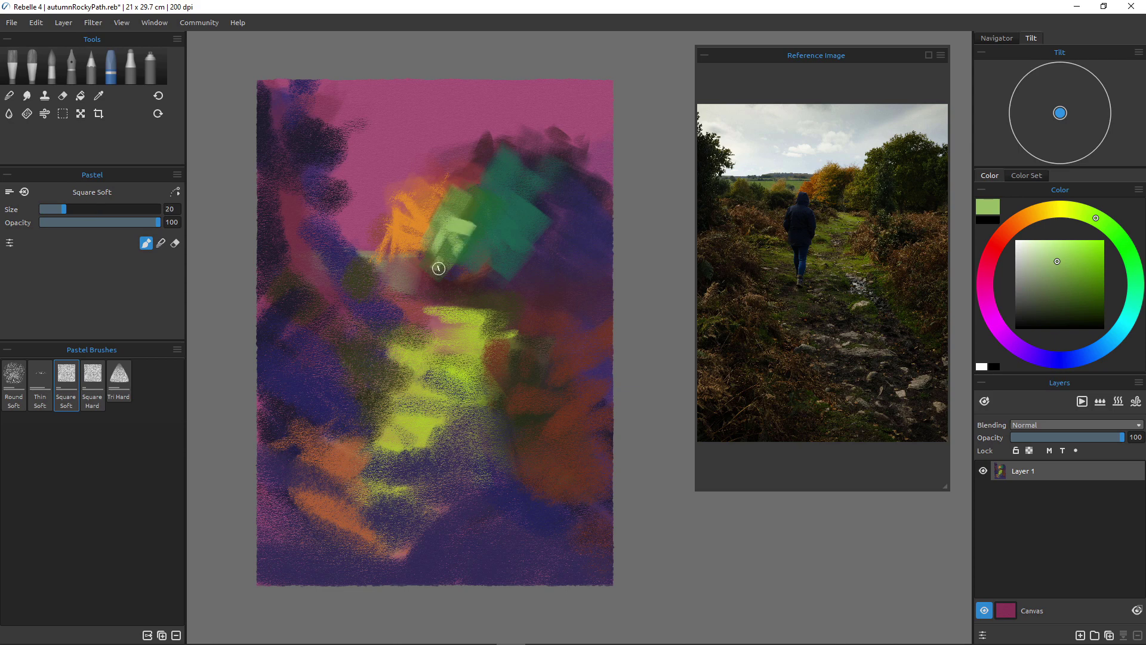
pyautogui.moveTo(467, 189); pyautogui.dragTo(460, 218)
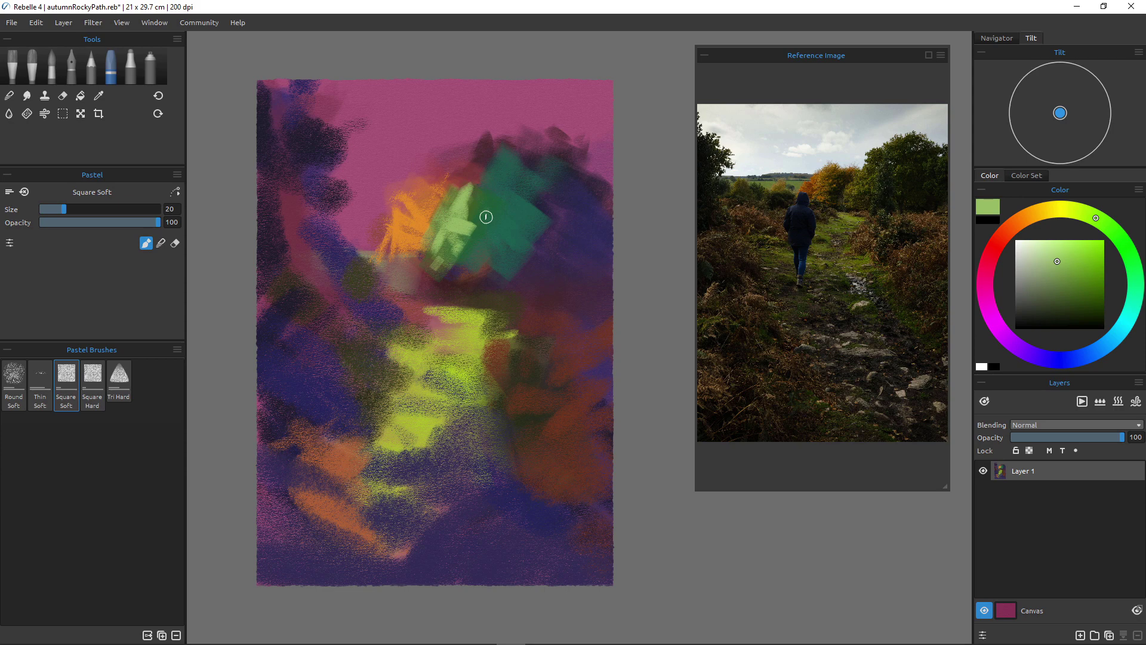
# Choose a pale blue, enlarge the Square Soft pastel to size 60 and block in the sky across the upper canvas.
pyautogui.click(1028, 252)
pyautogui.click(1103, 347)
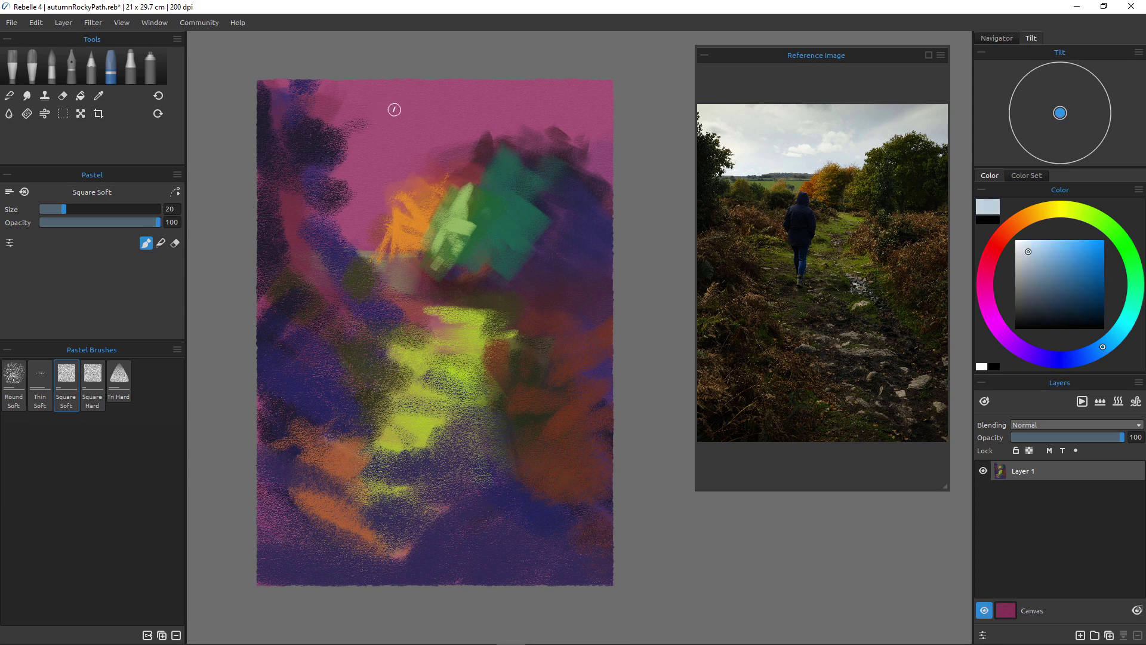
pyautogui.press(']')
pyautogui.press(']')
pyautogui.press(']')
pyautogui.press(']')
pyautogui.press(']')
pyautogui.press(']')
pyautogui.moveTo(385, 99); pyautogui.dragTo(501, 100)
pyautogui.moveTo(596, 101)
pyautogui.mouseDown()
pyautogui.moveTo(460, 100)
pyautogui.moveTo(635, 153)
pyautogui.moveTo(376, 108)
pyautogui.moveTo(442, 131)
pyautogui.moveTo(320, 179)
pyautogui.moveTo(358, 123)
pyautogui.moveTo(375, 230)
pyautogui.mouseUp()
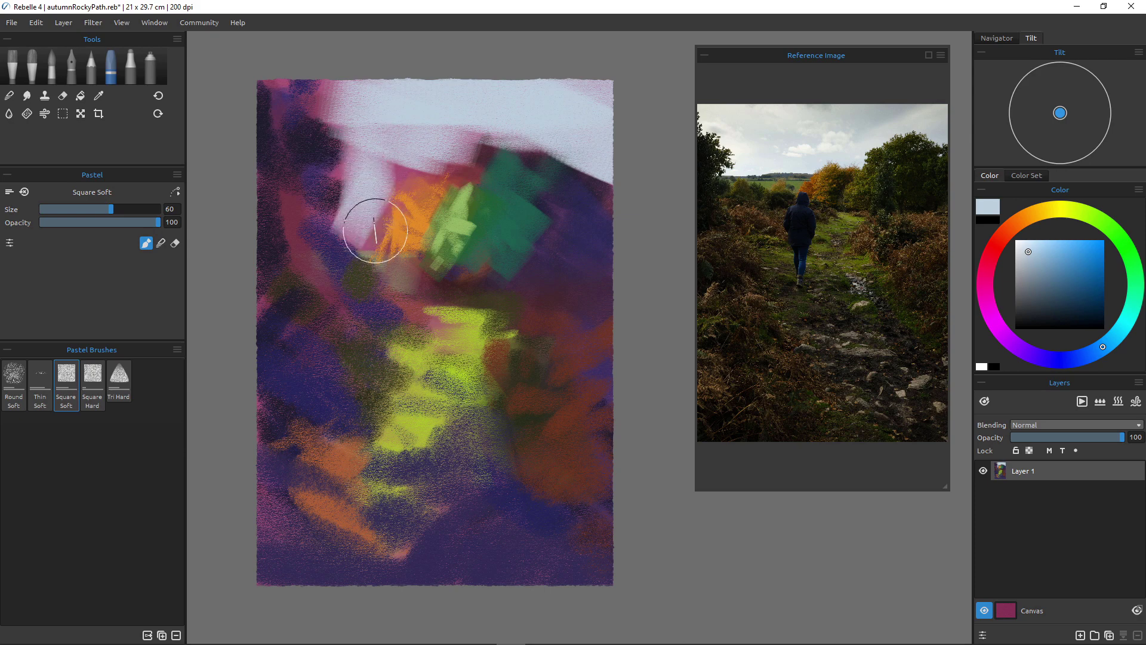
# Reduce the brush to size 25 and paint pale blue sky patches through the left tree's edge and at the horizon.
pyautogui.press('[')
pyautogui.press('[')
pyautogui.press('[')
pyautogui.press('[')
pyautogui.press('[')
pyautogui.press('[')
pyautogui.press('[')
pyautogui.moveTo(349, 121); pyautogui.dragTo(342, 208)
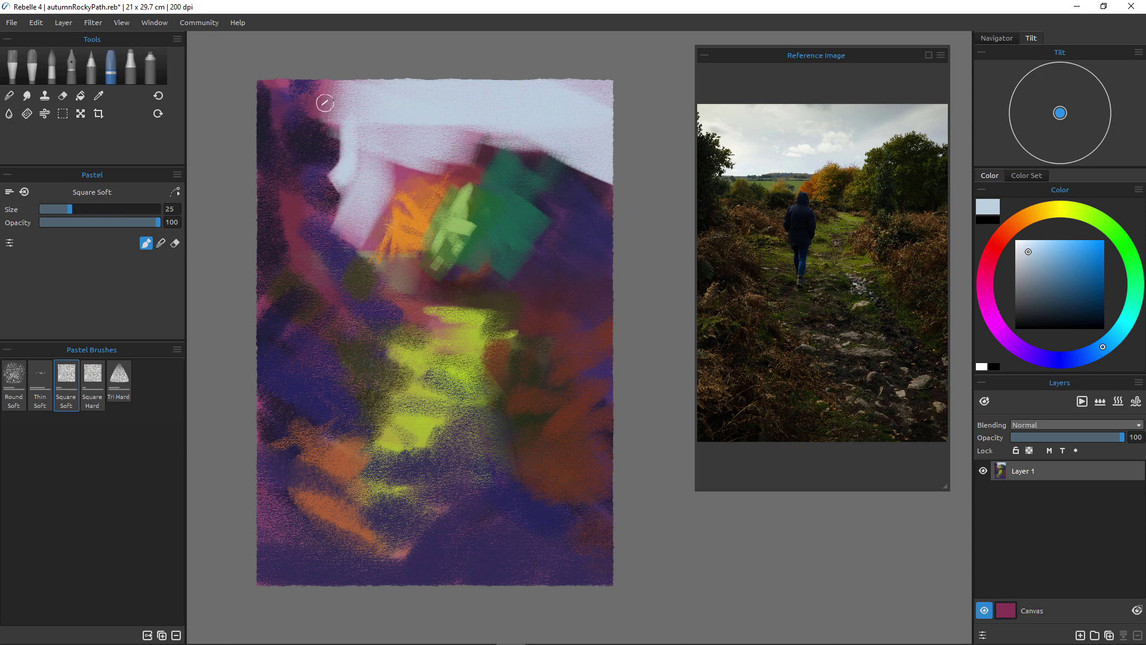
pyautogui.moveTo(307, 64)
pyautogui.mouseDown()
pyautogui.moveTo(351, 116)
pyautogui.moveTo(312, 91)
pyautogui.moveTo(310, 112)
pyautogui.moveTo(334, 139)
pyautogui.mouseUp()
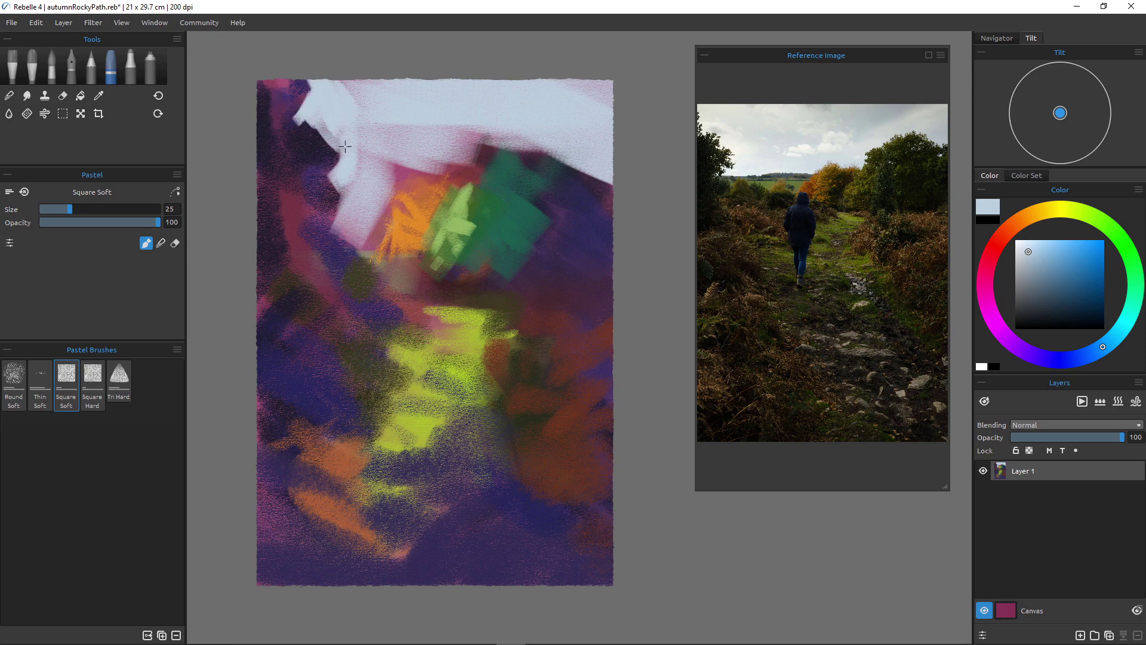
pyautogui.moveTo(270, 73); pyautogui.dragTo(302, 80)
pyautogui.moveTo(280, 122)
pyautogui.mouseDown()
pyautogui.moveTo(301, 135)
pyautogui.moveTo(308, 116)
pyautogui.moveTo(313, 130)
pyautogui.moveTo(312, 118)
pyautogui.moveTo(320, 166)
pyautogui.mouseUp()
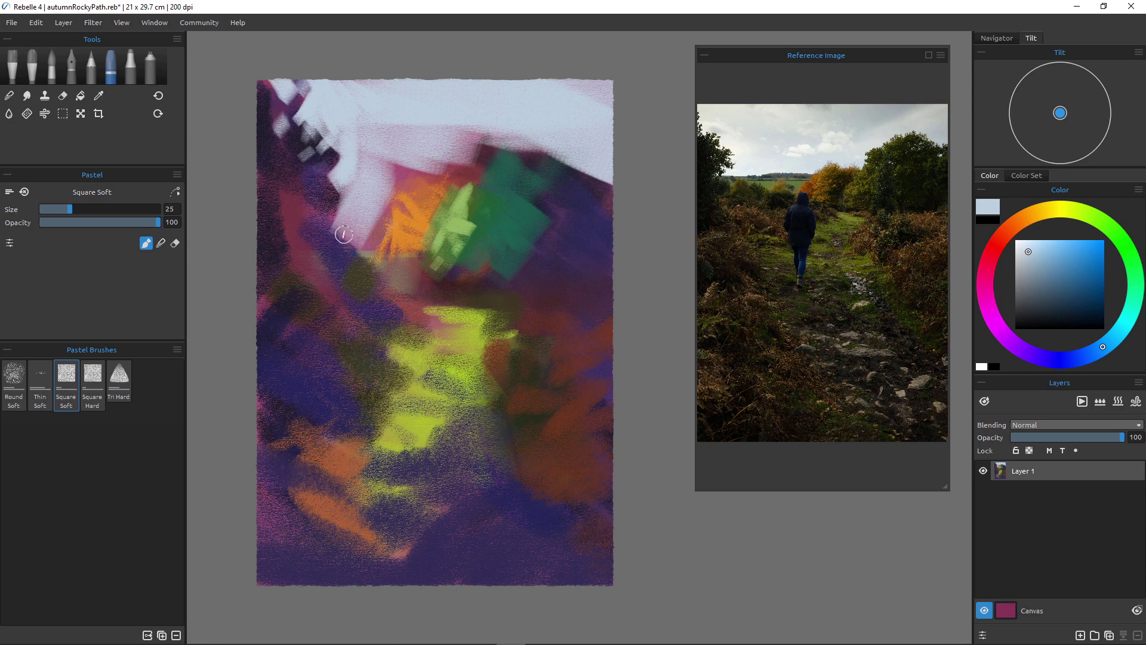
pyautogui.moveTo(356, 242); pyautogui.dragTo(388, 244)
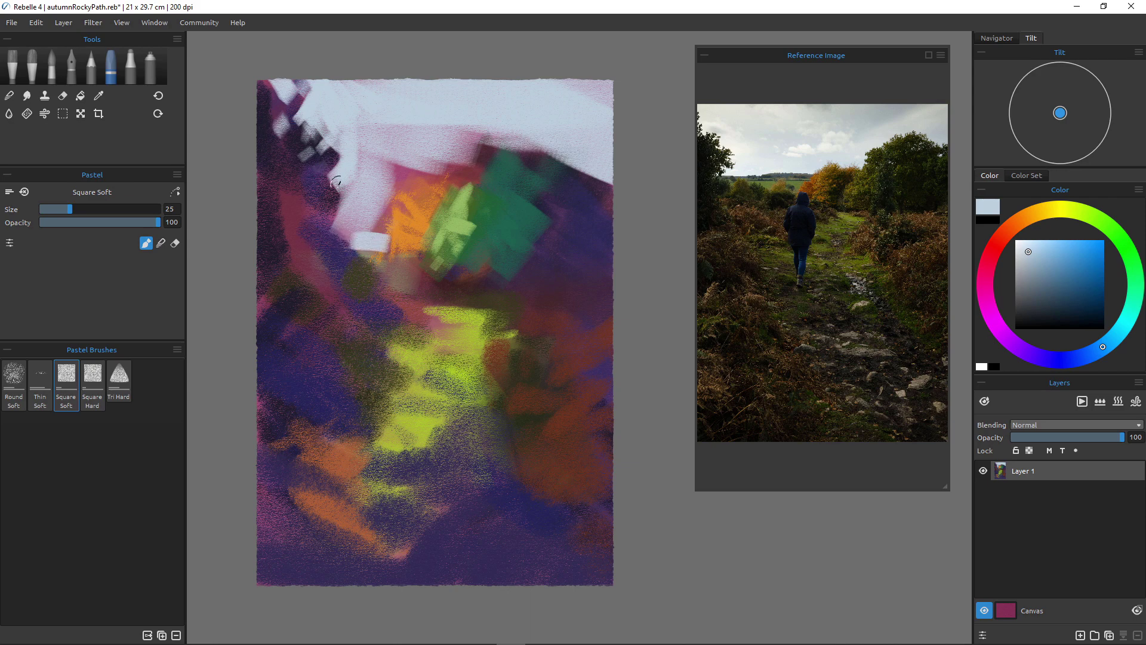
# Fill the sky above the orange and green trees with pale blue, using brush size 35 to shape their tops.
pyautogui.moveTo(380, 182)
pyautogui.mouseDown()
pyautogui.moveTo(403, 216)
pyautogui.moveTo(389, 239)
pyautogui.moveTo(374, 196)
pyautogui.moveTo(369, 217)
pyautogui.moveTo(383, 199)
pyautogui.moveTo(409, 200)
pyautogui.moveTo(417, 180)
pyautogui.moveTo(386, 149)
pyautogui.moveTo(421, 179)
pyautogui.moveTo(412, 179)
pyautogui.moveTo(423, 163)
pyautogui.moveTo(450, 181)
pyautogui.moveTo(377, 157)
pyautogui.moveTo(414, 142)
pyautogui.moveTo(430, 187)
pyautogui.moveTo(457, 198)
pyautogui.moveTo(442, 187)
pyautogui.moveTo(469, 189)
pyautogui.moveTo(462, 158)
pyautogui.moveTo(473, 184)
pyautogui.mouseUp()
pyautogui.press(']')
pyautogui.press(']')
pyautogui.press(']')
pyautogui.press(']')
pyautogui.press('[')
pyautogui.press('[')
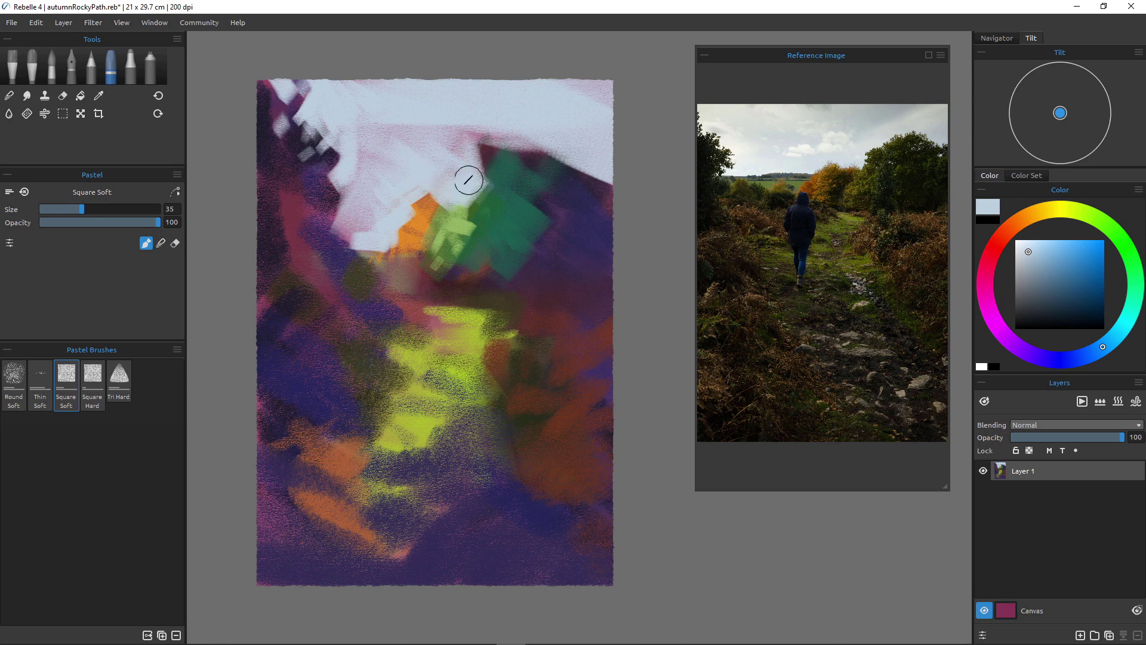
pyautogui.moveTo(503, 133)
pyautogui.mouseDown()
pyautogui.moveTo(492, 167)
pyautogui.moveTo(509, 137)
pyautogui.moveTo(528, 147)
pyautogui.moveTo(468, 126)
pyautogui.mouseUp()
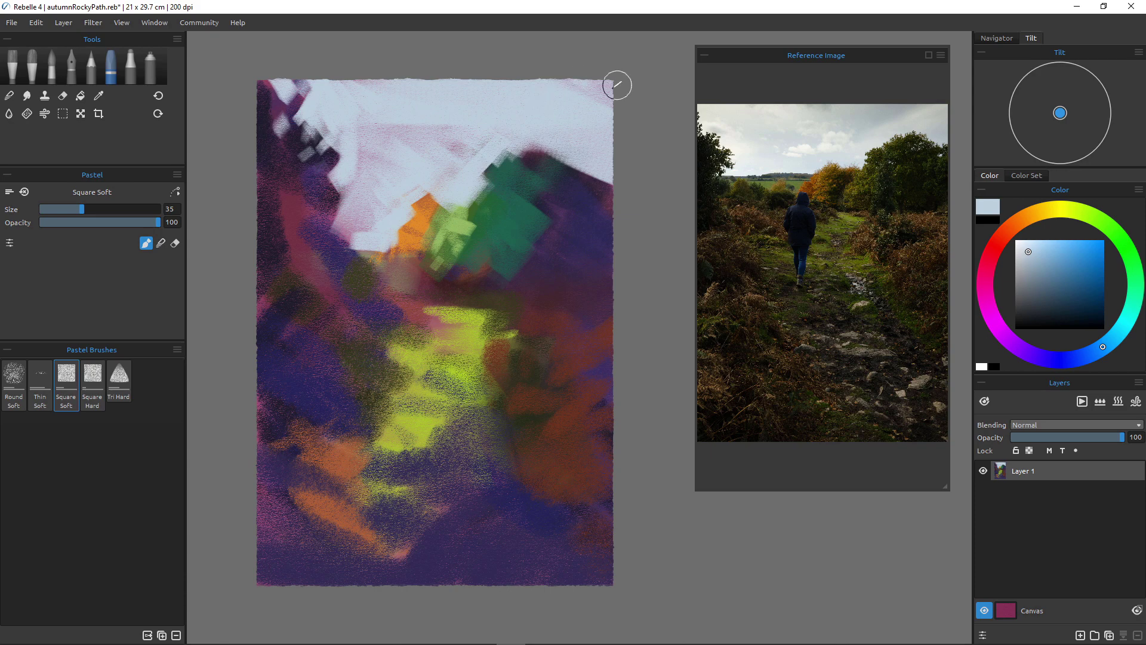
pyautogui.moveTo(430, 194); pyautogui.dragTo(422, 190)
pyautogui.moveTo(507, 144); pyautogui.dragTo(541, 155)
# Switch to the Tri Hard pastel at size 50 and work pale sky along the large right tree's upper edge.
pyautogui.click(119, 380)
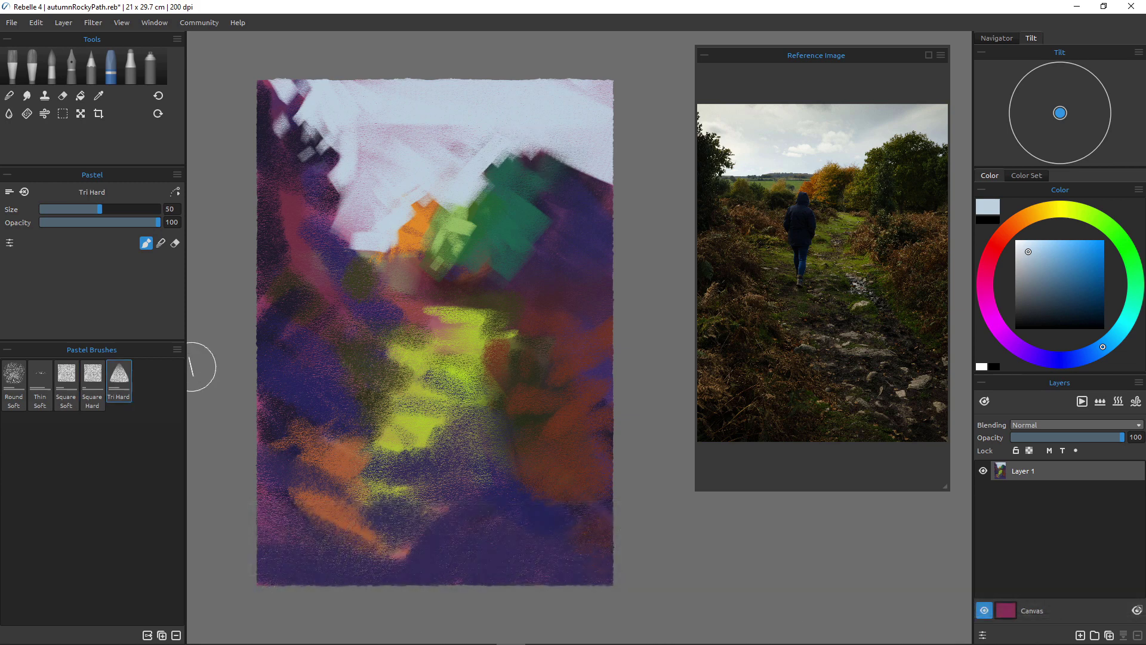
pyautogui.moveTo(581, 174); pyautogui.dragTo(601, 195)
pyautogui.moveTo(465, 142); pyautogui.dragTo(454, 151)
# Set the brush to size 45, choose a medium blue and paint blue streaks across the upper sky.
pyautogui.press('[')
pyautogui.click(1061, 255)
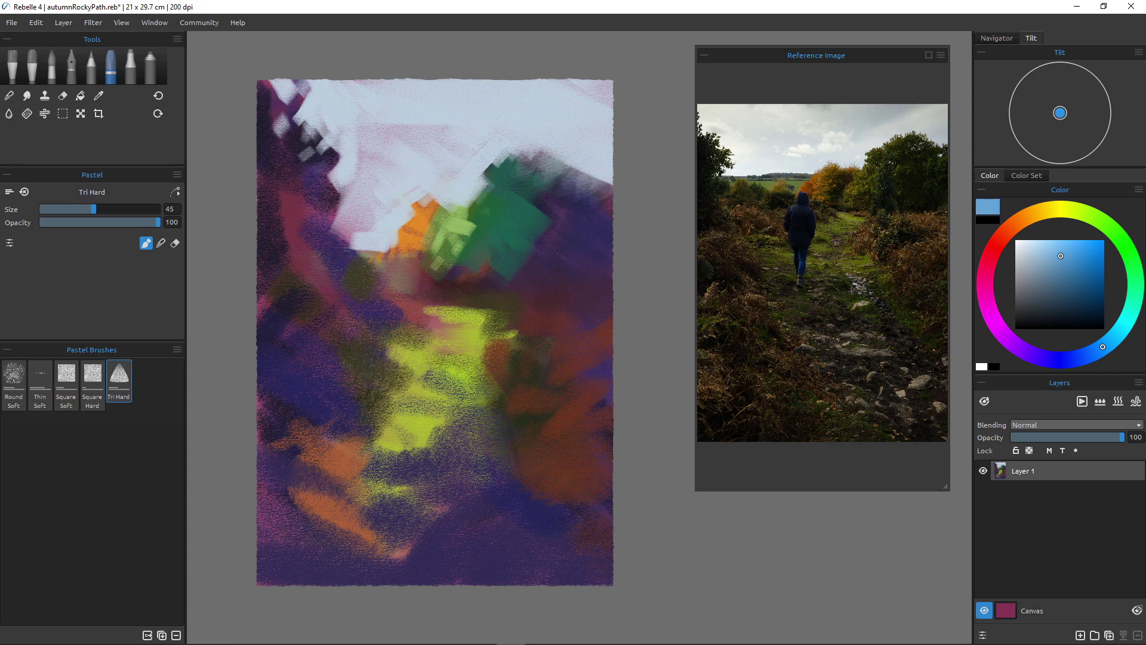
pyautogui.moveTo(568, 76); pyautogui.dragTo(602, 103)
pyautogui.moveTo(524, 75); pyautogui.dragTo(501, 69)
pyautogui.moveTo(490, 73); pyautogui.dragTo(540, 121)
pyautogui.moveTo(443, 108); pyautogui.dragTo(470, 142)
pyautogui.moveTo(399, 118)
pyautogui.mouseDown()
pyautogui.moveTo(411, 139)
pyautogui.moveTo(396, 114)
pyautogui.mouseUp()
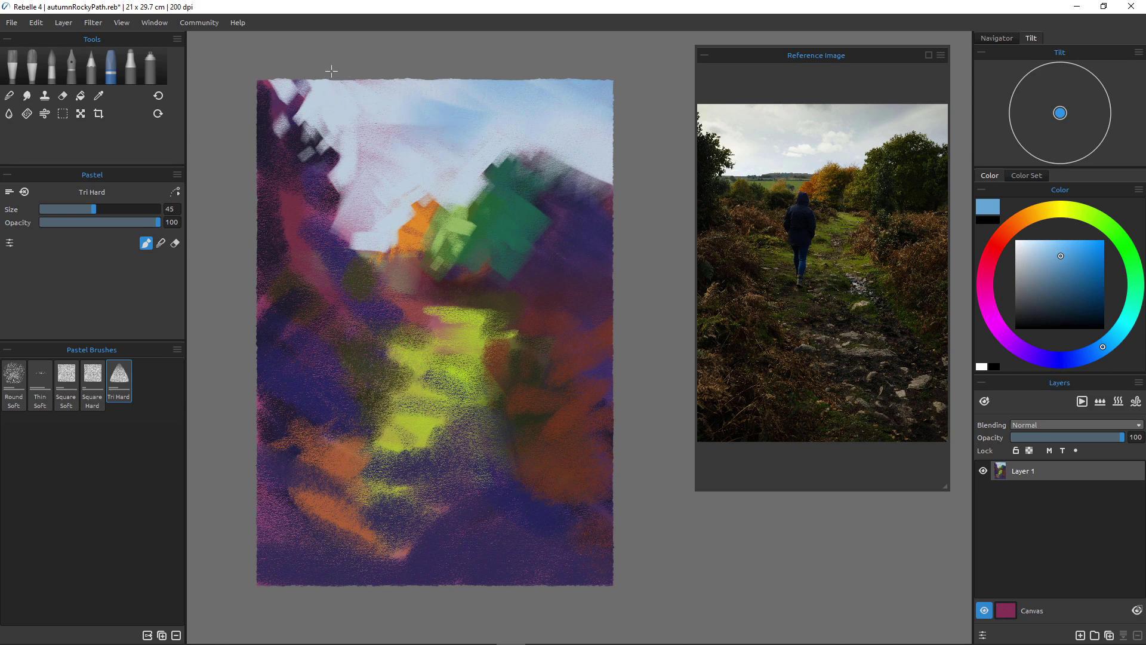
pyautogui.moveTo(330, 72); pyautogui.dragTo(420, 117)
pyautogui.moveTo(352, 96); pyautogui.dragTo(391, 109)
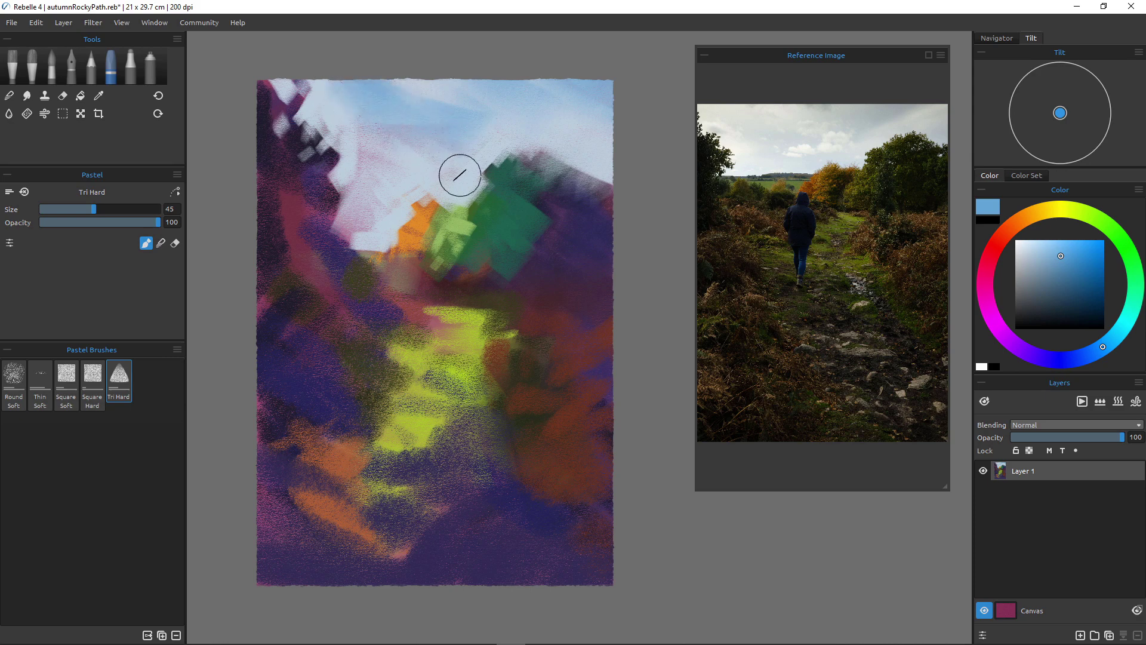
pyautogui.moveTo(285, 91)
pyautogui.mouseDown()
pyautogui.moveTo(365, 123)
pyautogui.moveTo(314, 100)
pyautogui.mouseUp()
# Sample a near-white from the sky and paint bright clouds above the trees at brush sizes 30 and 40.
pyautogui.keyDown('alt'); pyautogui.click(428, 149); pyautogui.keyUp('alt')
pyautogui.keyDown('alt'); pyautogui.click(429, 149); pyautogui.keyUp('alt')
pyautogui.moveTo(440, 141)
pyautogui.mouseDown()
pyautogui.moveTo(445, 154)
pyautogui.moveTo(421, 160)
pyautogui.moveTo(412, 148)
pyautogui.moveTo(389, 184)
pyautogui.moveTo(374, 162)
pyautogui.moveTo(427, 158)
pyautogui.mouseUp()
pyautogui.press('[')
pyautogui.press('[')
pyautogui.press('[')
pyautogui.moveTo(504, 135); pyautogui.dragTo(650, 153)
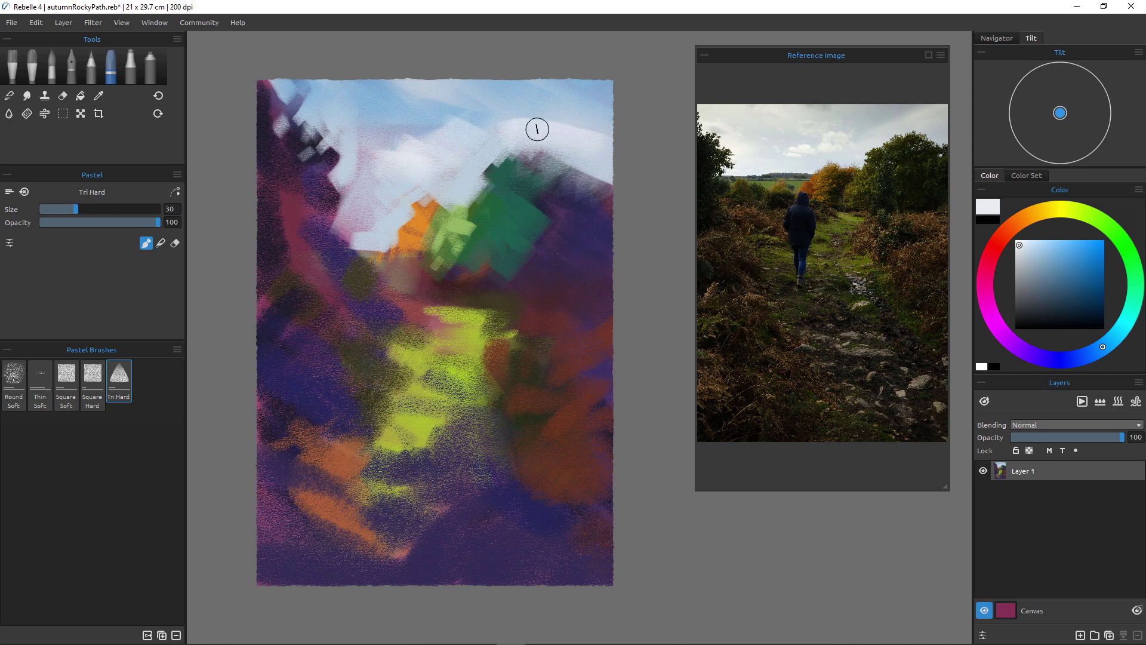
pyautogui.press(']')
pyautogui.press(']')
pyautogui.moveTo(603, 86)
pyautogui.mouseDown()
pyautogui.moveTo(501, 150)
pyautogui.moveTo(601, 121)
pyautogui.moveTo(534, 139)
pyautogui.moveTo(527, 123)
pyautogui.moveTo(463, 149)
pyautogui.mouseUp()
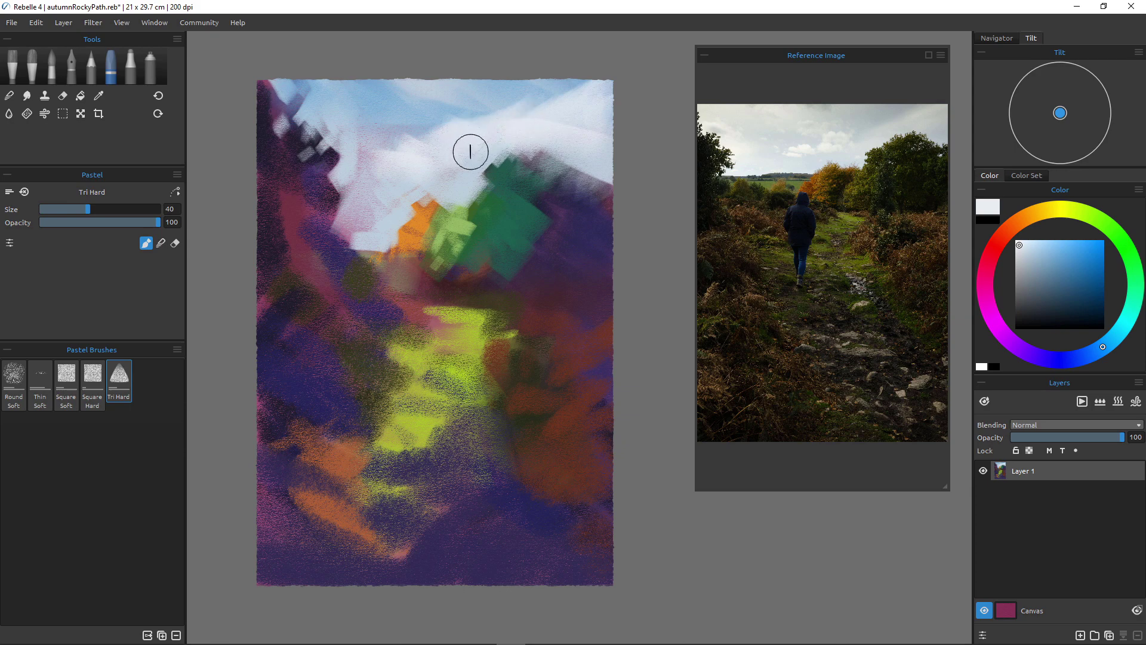
# Sample light blue from the upper sky and paint it over the clouds at the upper right and beside the left tree.
pyautogui.keyDown('alt'); pyautogui.click(486, 97); pyautogui.keyUp('alt')
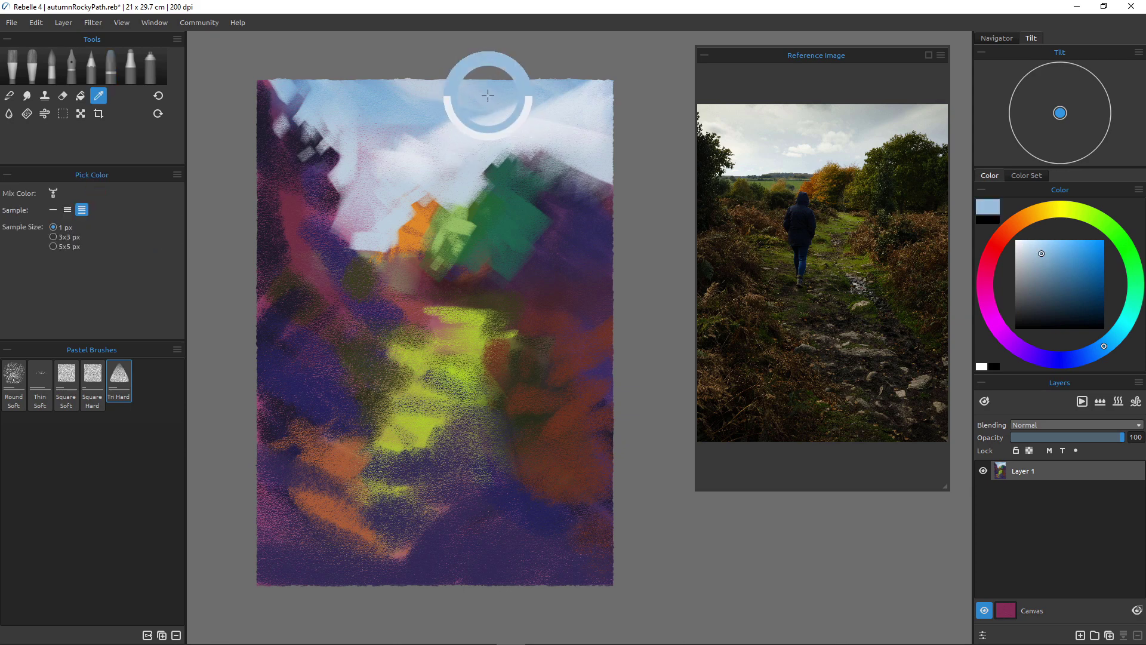
pyautogui.moveTo(568, 77); pyautogui.dragTo(533, 112)
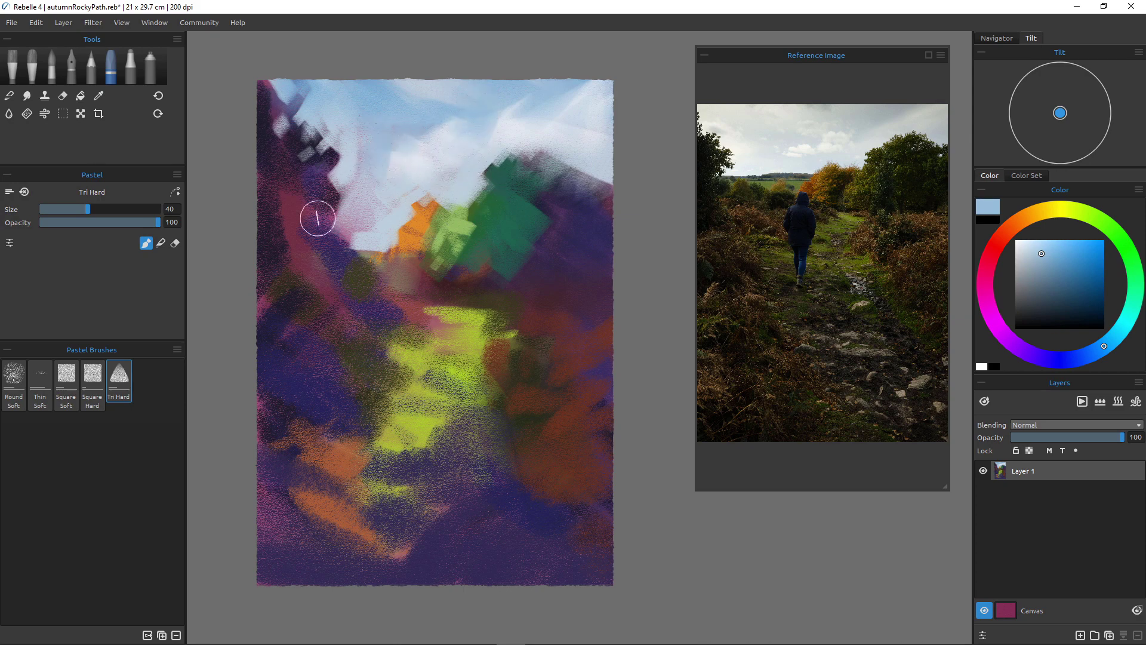
pyautogui.moveTo(346, 162)
pyautogui.mouseDown()
pyautogui.moveTo(334, 132)
pyautogui.moveTo(346, 164)
pyautogui.mouseUp()
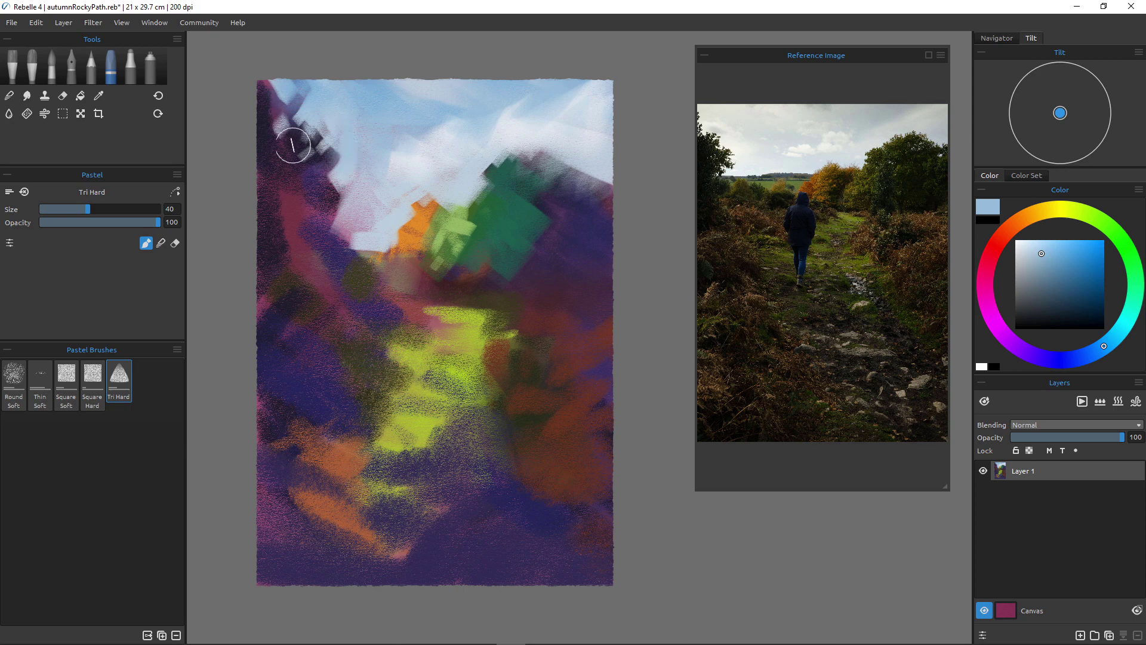
# Reduce the brush to size 20 and paint light blue sky patches along the left tree's lower edge.
pyautogui.press('[')
pyautogui.press('[')
pyautogui.press('[')
pyautogui.press('[')
pyautogui.press('[')
pyautogui.press('[')
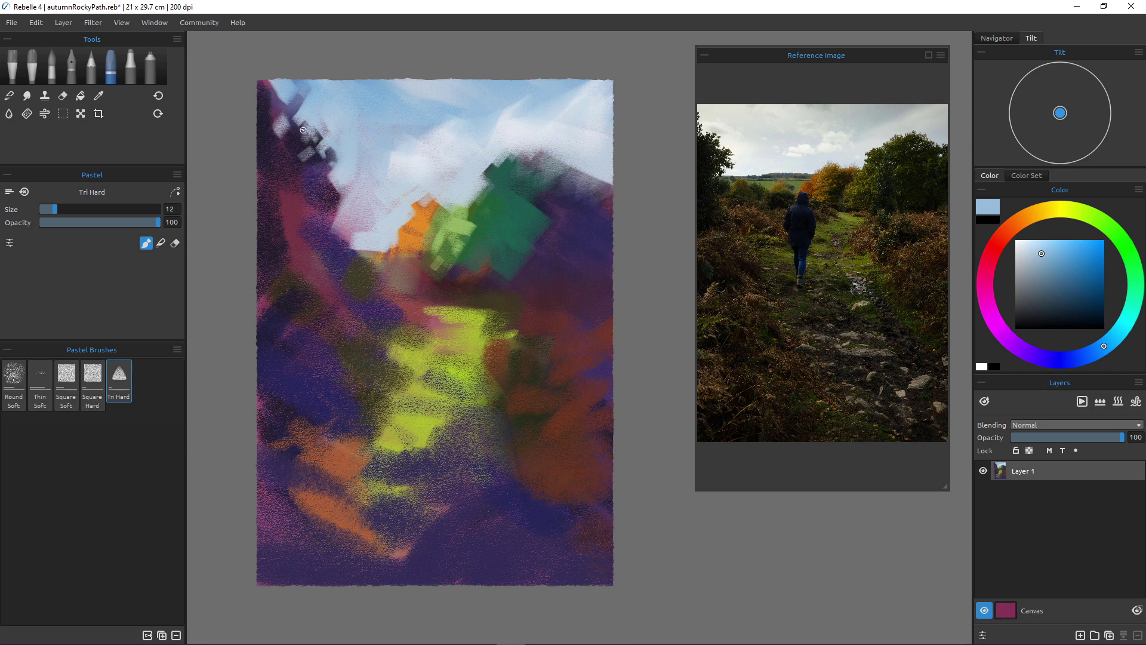
pyautogui.press('[')
pyautogui.press(']')
pyautogui.press(']')
pyautogui.press(']')
pyautogui.press(']')
pyautogui.press(']')
pyautogui.press(']')
pyautogui.press(']')
pyautogui.press(']')
pyautogui.press(']')
pyautogui.press(']')
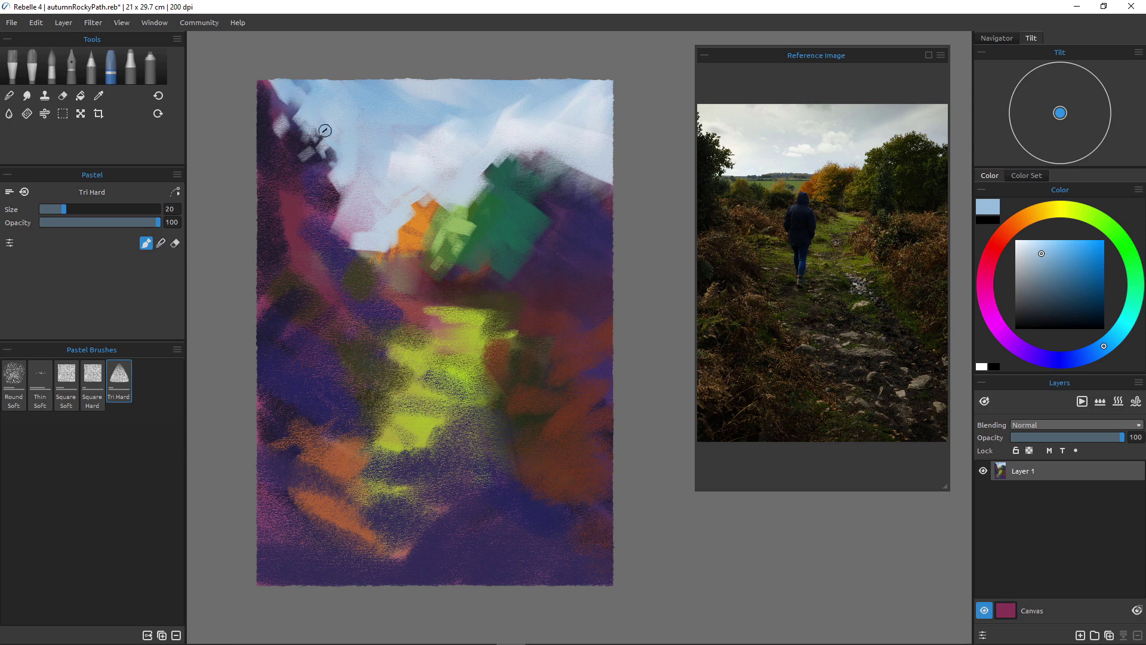
pyautogui.moveTo(315, 196)
pyautogui.mouseDown()
pyautogui.moveTo(305, 214)
pyautogui.moveTo(317, 229)
pyautogui.moveTo(339, 236)
pyautogui.mouseUp()
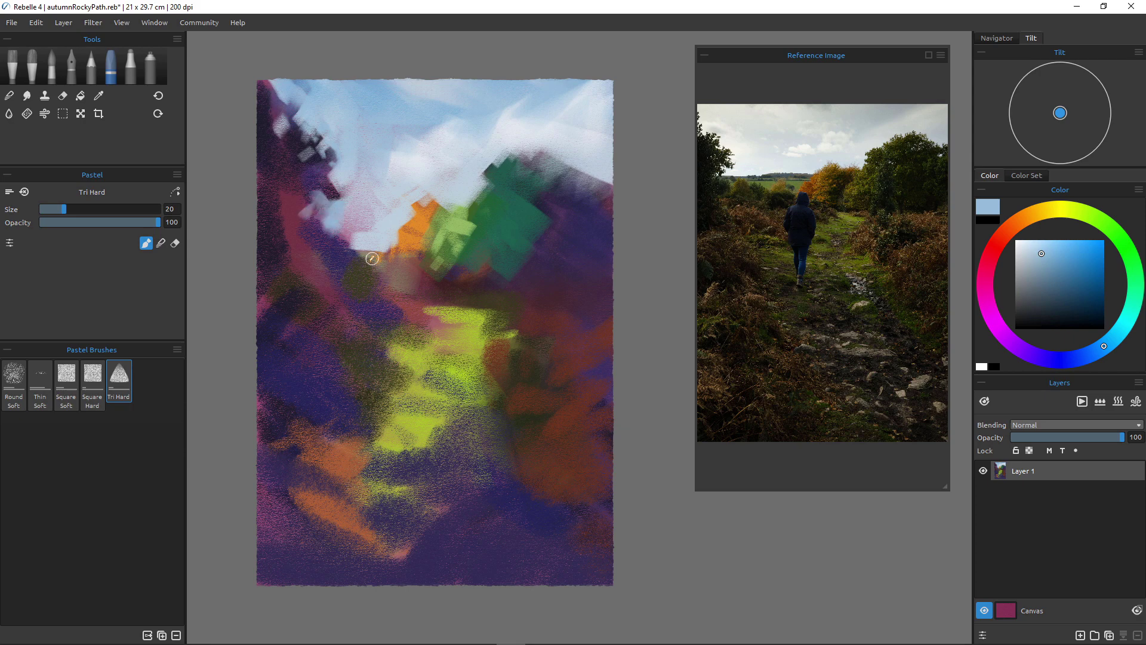
# Sample pale sky blue and extend the sky down to the horizon beside the left tree with the Square Soft pastel.
pyautogui.keyDown('alt'); pyautogui.click(385, 225); pyautogui.keyUp('alt')
pyautogui.moveTo(313, 194)
pyautogui.mouseDown()
pyautogui.moveTo(343, 190)
pyautogui.moveTo(289, 225)
pyautogui.moveTo(303, 219)
pyautogui.moveTo(291, 236)
pyautogui.moveTo(302, 239)
pyautogui.moveTo(320, 218)
pyautogui.moveTo(322, 235)
pyautogui.moveTo(287, 208)
pyautogui.moveTo(301, 244)
pyautogui.moveTo(374, 239)
pyautogui.moveTo(327, 207)
pyautogui.moveTo(323, 238)
pyautogui.moveTo(351, 242)
pyautogui.moveTo(308, 238)
pyautogui.moveTo(344, 244)
pyautogui.moveTo(314, 242)
pyautogui.moveTo(328, 251)
pyautogui.moveTo(354, 240)
pyautogui.moveTo(312, 241)
pyautogui.mouseUp()
pyautogui.click(67, 384)
pyautogui.hotkey('ctrl', 'z')
pyautogui.press('[')
pyautogui.press('[')
pyautogui.press('[')
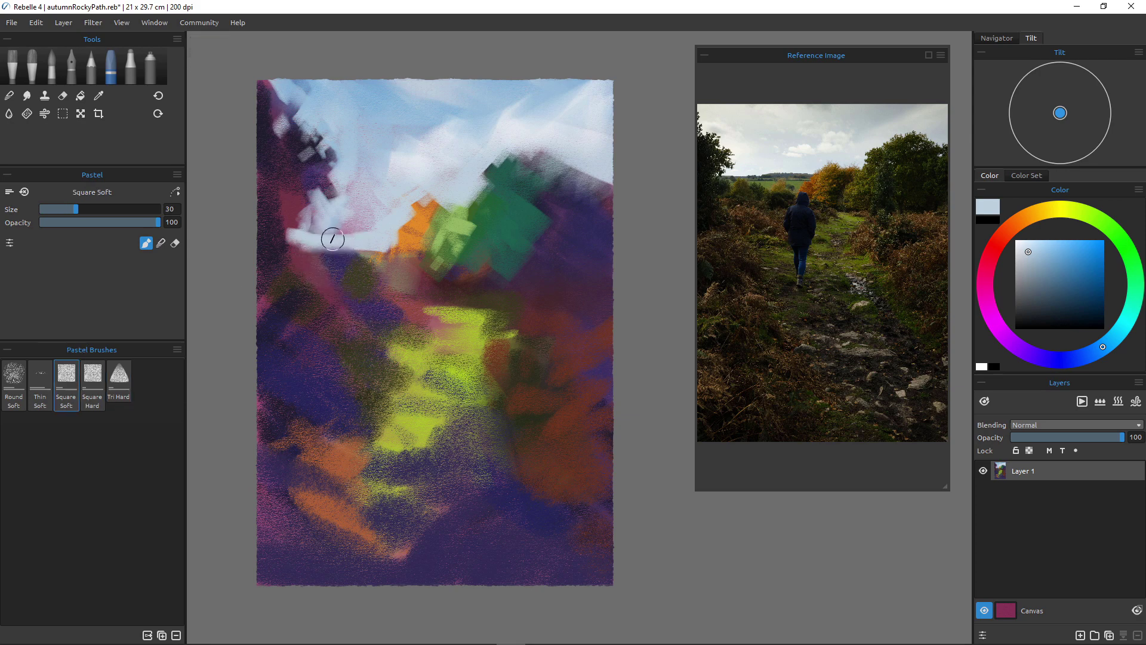
pyautogui.moveTo(357, 243)
pyautogui.mouseDown()
pyautogui.moveTo(298, 246)
pyautogui.moveTo(305, 224)
pyautogui.moveTo(327, 240)
pyautogui.moveTo(310, 214)
pyautogui.mouseUp()
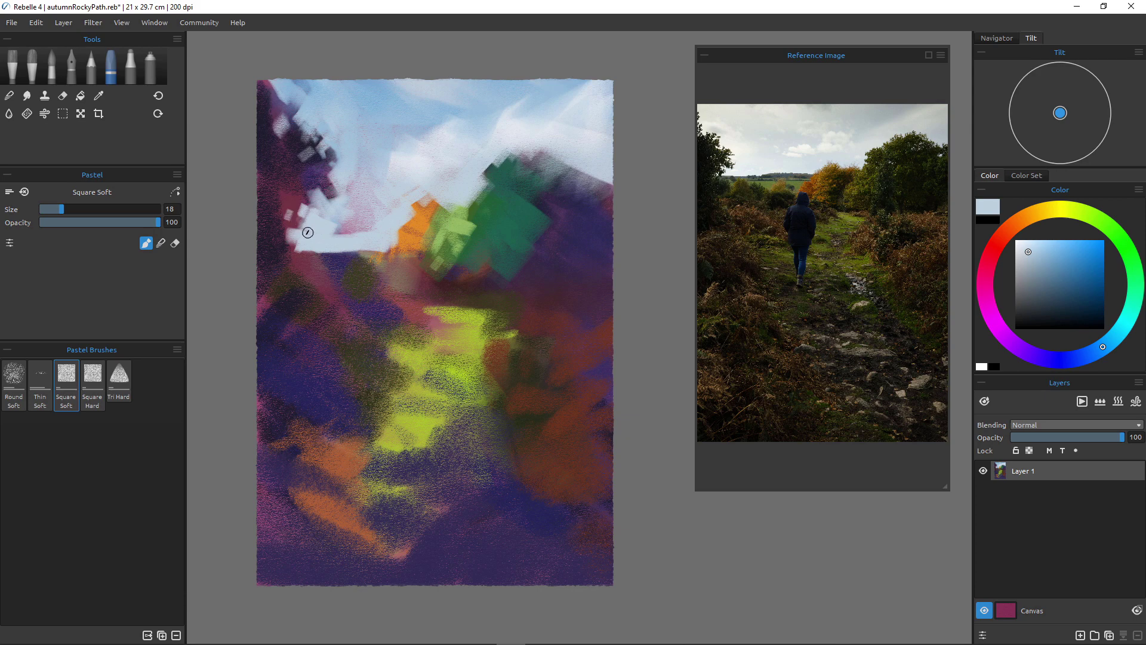
pyautogui.moveTo(327, 221); pyautogui.dragTo(360, 230)
pyautogui.press(']')
pyautogui.press(']')
pyautogui.press(']')
pyautogui.press(']')
pyautogui.press(']')
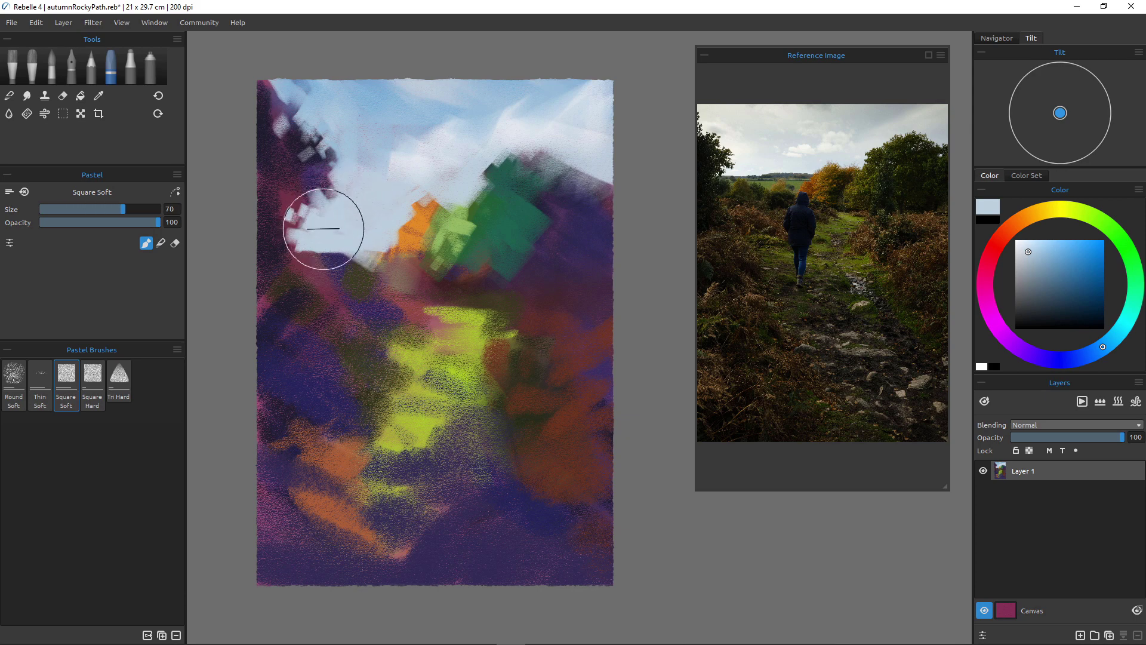
pyautogui.hotkey('ctrl', 'z')
pyautogui.hotkey('ctrl', 'z')
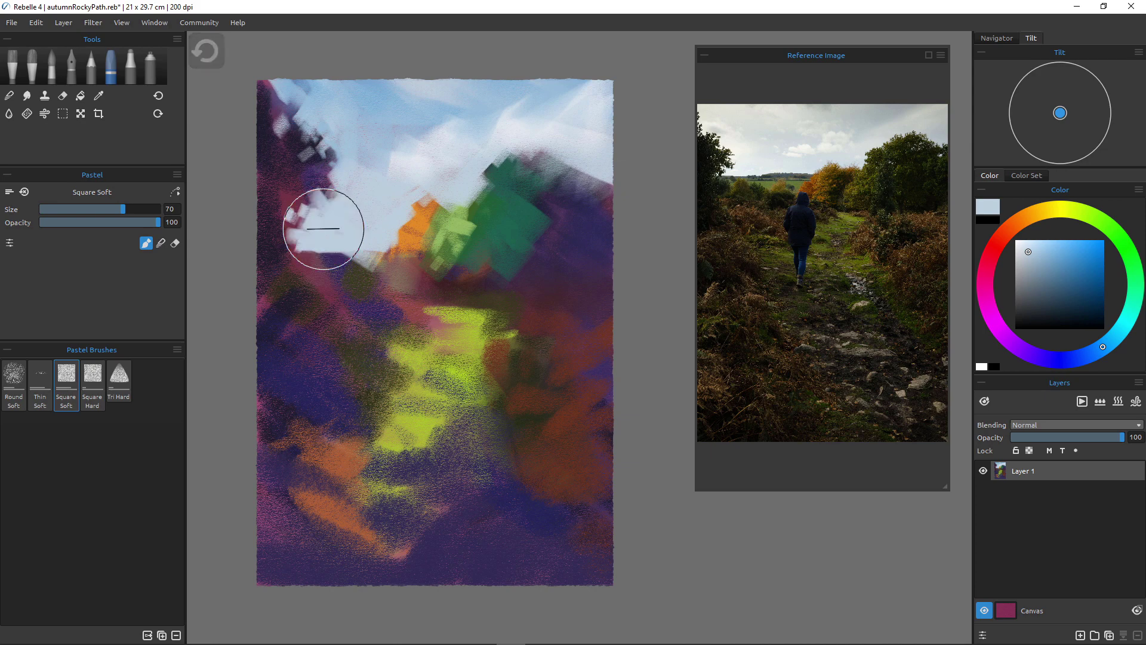
pyautogui.moveTo(337, 232)
pyautogui.mouseDown()
pyautogui.moveTo(347, 208)
pyautogui.moveTo(426, 260)
pyautogui.mouseUp()
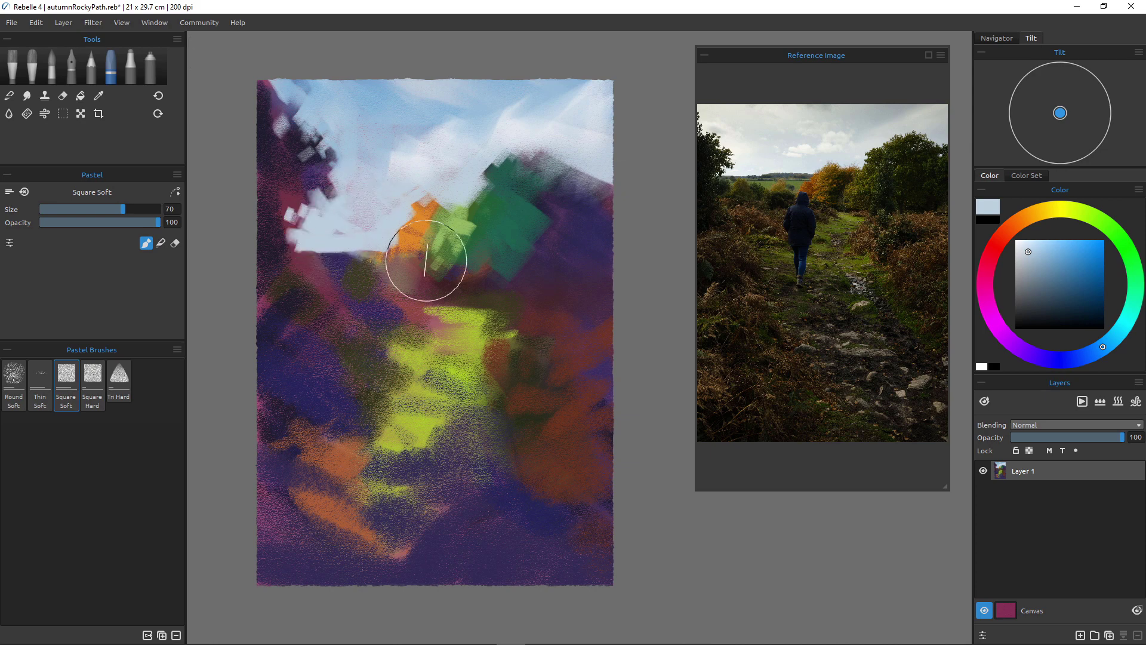
pyautogui.press('[')
pyautogui.press('[')
pyautogui.press('[')
pyautogui.press('[')
pyautogui.press('[')
pyautogui.press('[')
pyautogui.press('[')
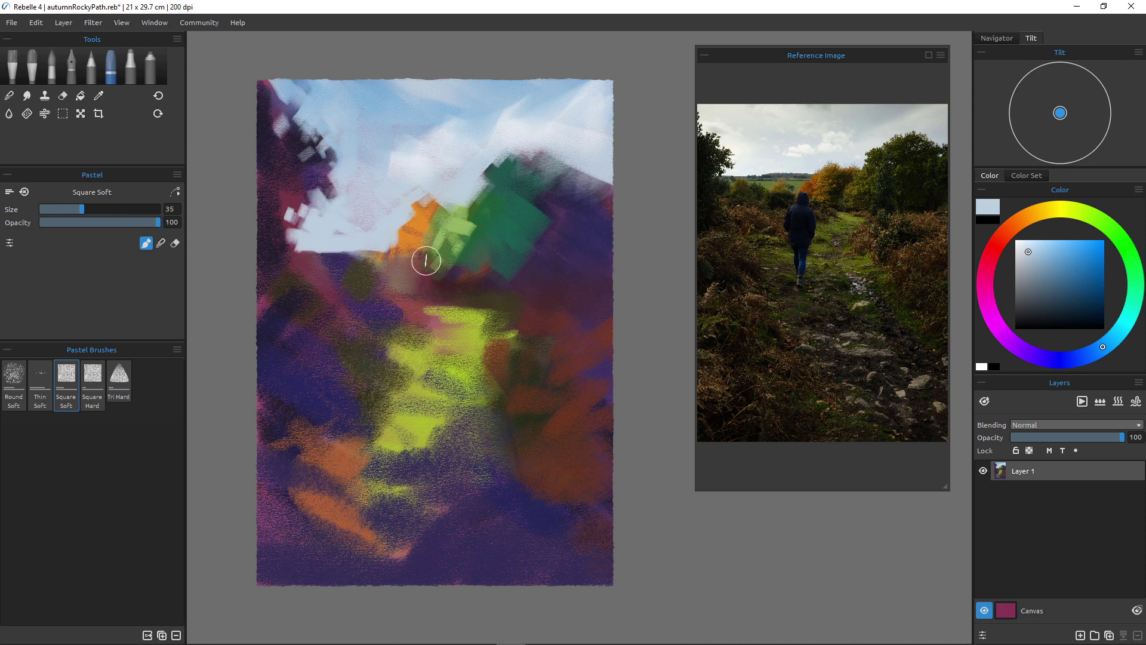
# Switch to the Round Soft pastel at size 25 and dab pale blue sky gaps around the left tree's foliage.
pyautogui.click(13, 382)
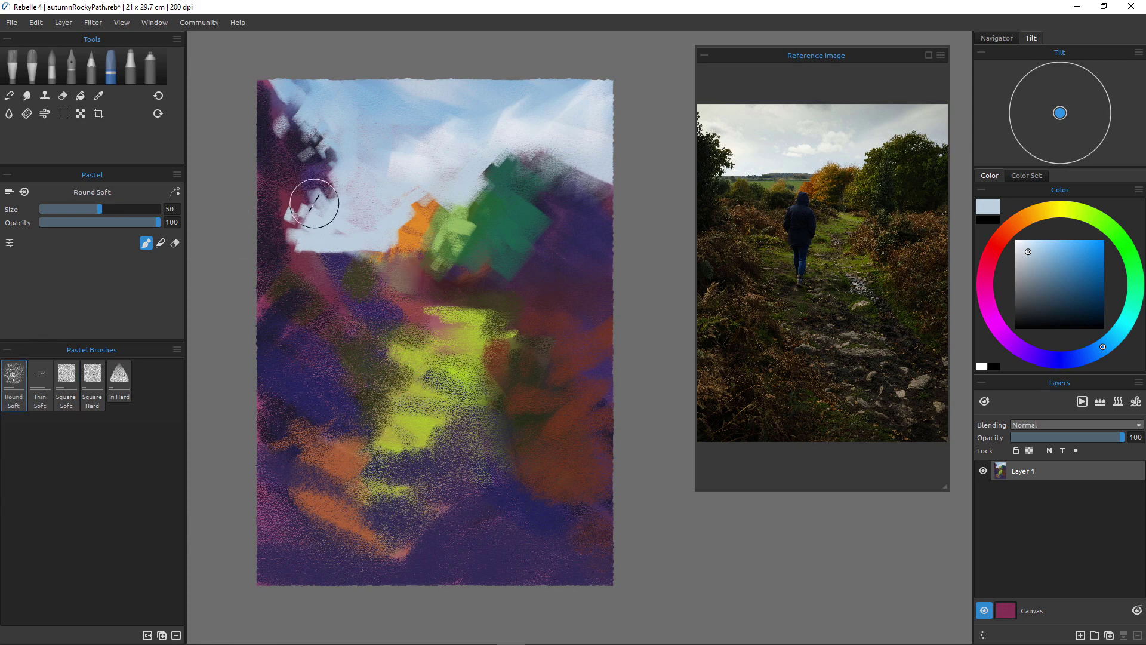
pyautogui.press('[')
pyautogui.press('[')
pyautogui.press('[')
pyautogui.press('[')
pyautogui.moveTo(318, 197)
pyautogui.mouseDown()
pyautogui.moveTo(304, 216)
pyautogui.moveTo(306, 206)
pyautogui.moveTo(320, 218)
pyautogui.moveTo(302, 223)
pyautogui.moveTo(285, 209)
pyautogui.moveTo(294, 241)
pyautogui.mouseUp()
pyautogui.moveTo(325, 148); pyautogui.dragTo(338, 192)
pyautogui.moveTo(299, 130)
pyautogui.mouseDown()
pyautogui.moveTo(311, 162)
pyautogui.moveTo(279, 120)
pyautogui.moveTo(296, 108)
pyautogui.moveTo(274, 92)
pyautogui.moveTo(345, 115)
pyautogui.mouseUp()
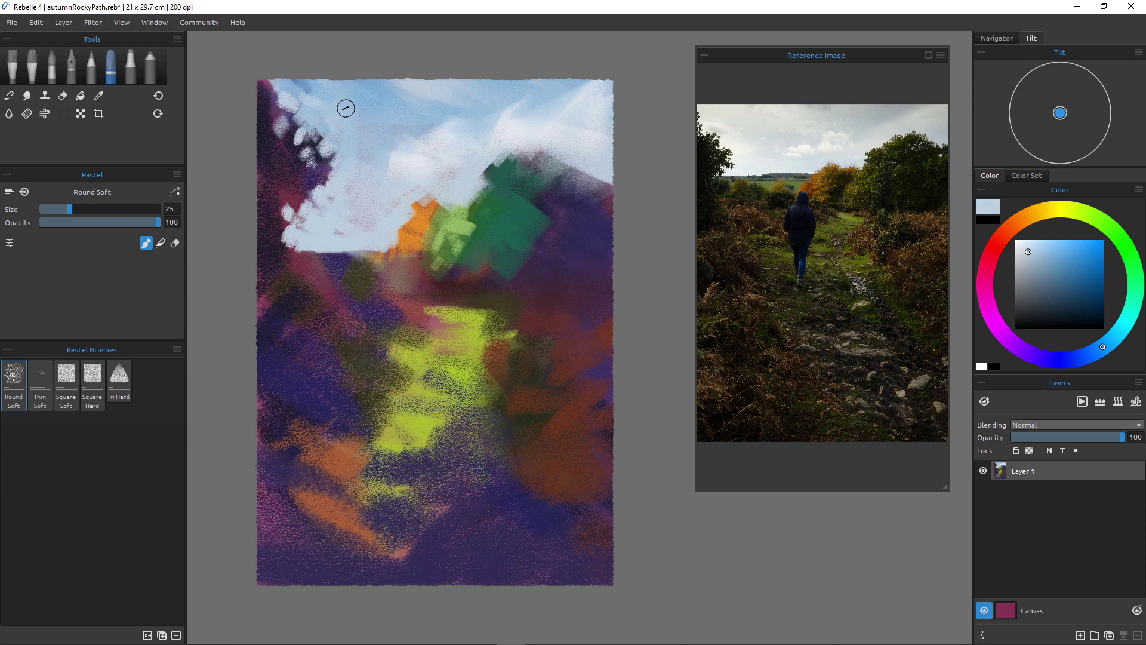
# Sample dark purple from the left tree and dab leaf clusters against the sky and foliage down to the bank.
pyautogui.keyDown('alt'); pyautogui.click(277, 151); pyautogui.keyUp('alt')
pyautogui.moveTo(292, 109)
pyautogui.mouseDown()
pyautogui.moveTo(326, 125)
pyautogui.moveTo(331, 144)
pyautogui.moveTo(331, 126)
pyautogui.moveTo(328, 145)
pyautogui.moveTo(352, 161)
pyautogui.mouseUp()
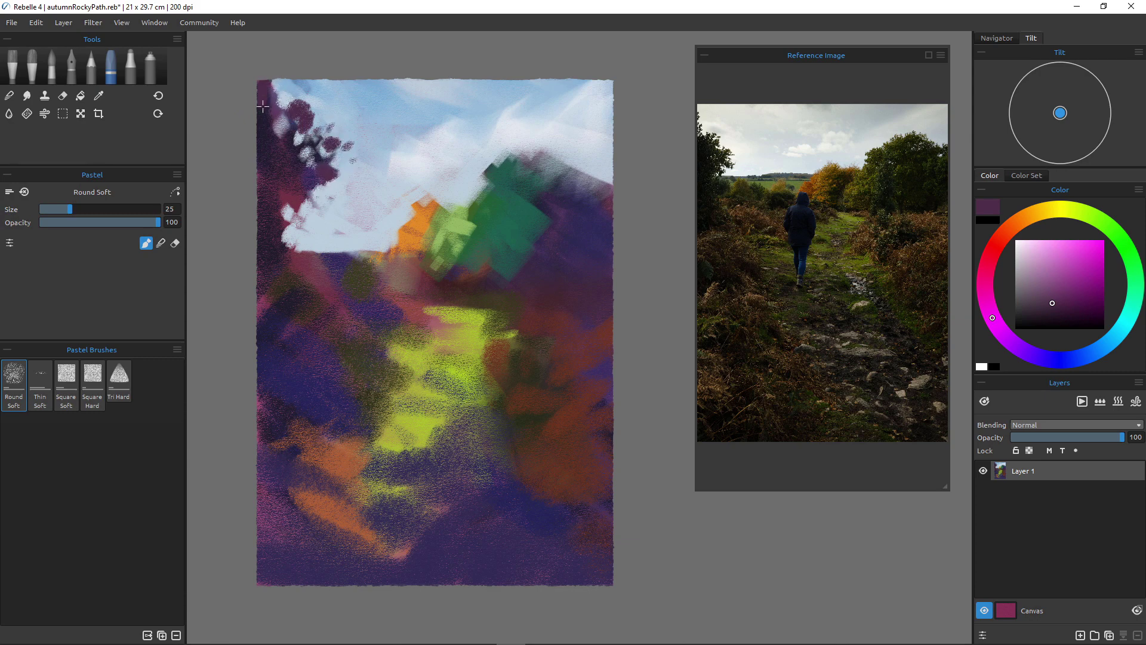
pyautogui.moveTo(283, 221)
pyautogui.mouseDown()
pyautogui.moveTo(277, 207)
pyautogui.moveTo(311, 267)
pyautogui.mouseUp()
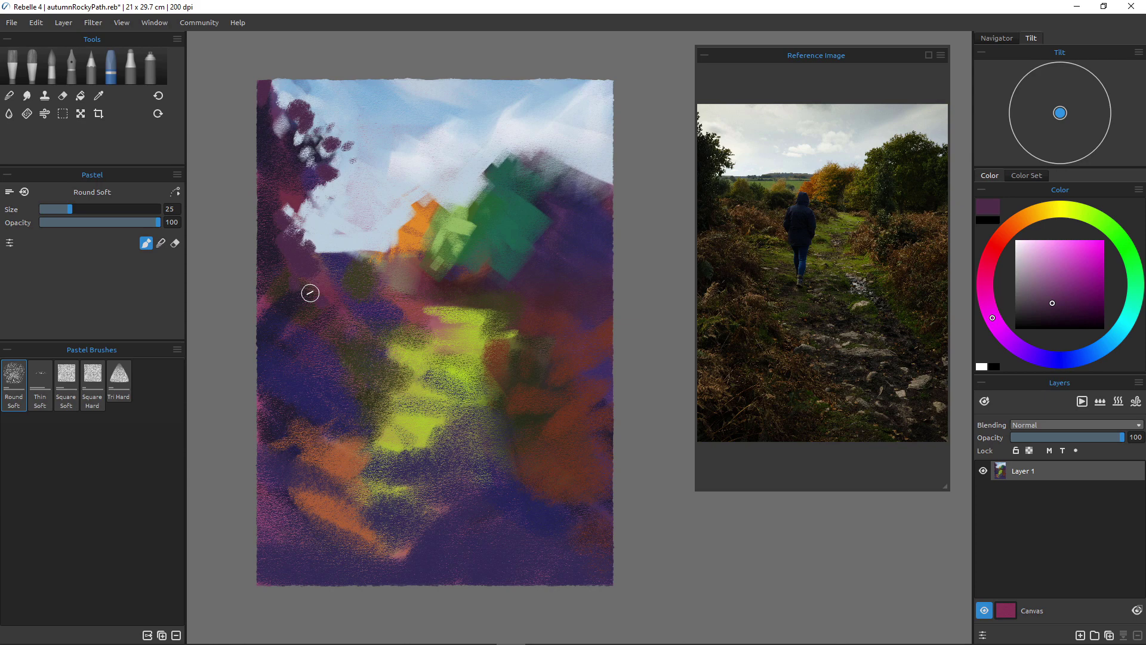
pyautogui.moveTo(288, 282); pyautogui.dragTo(294, 304)
pyautogui.moveTo(319, 256); pyautogui.dragTo(316, 263)
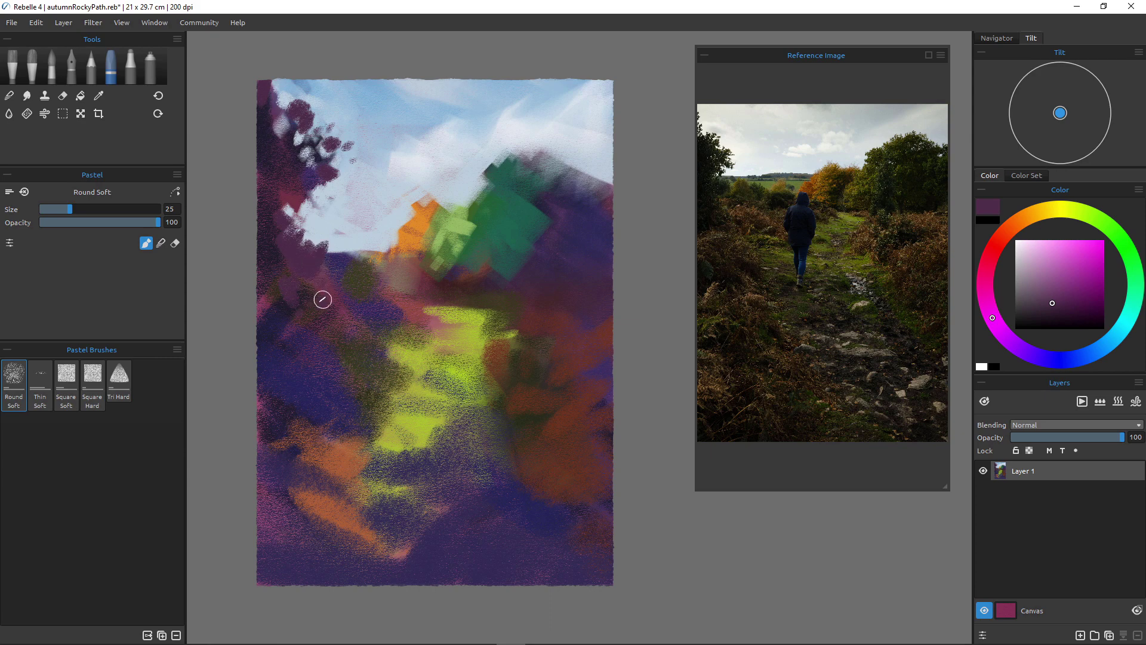
# Sample a muted yellow-green from the path and paint the distant field along the horizon, reducing the brush to size 14.
pyautogui.keyDown('alt'); pyautogui.click(451, 332); pyautogui.keyUp('alt')
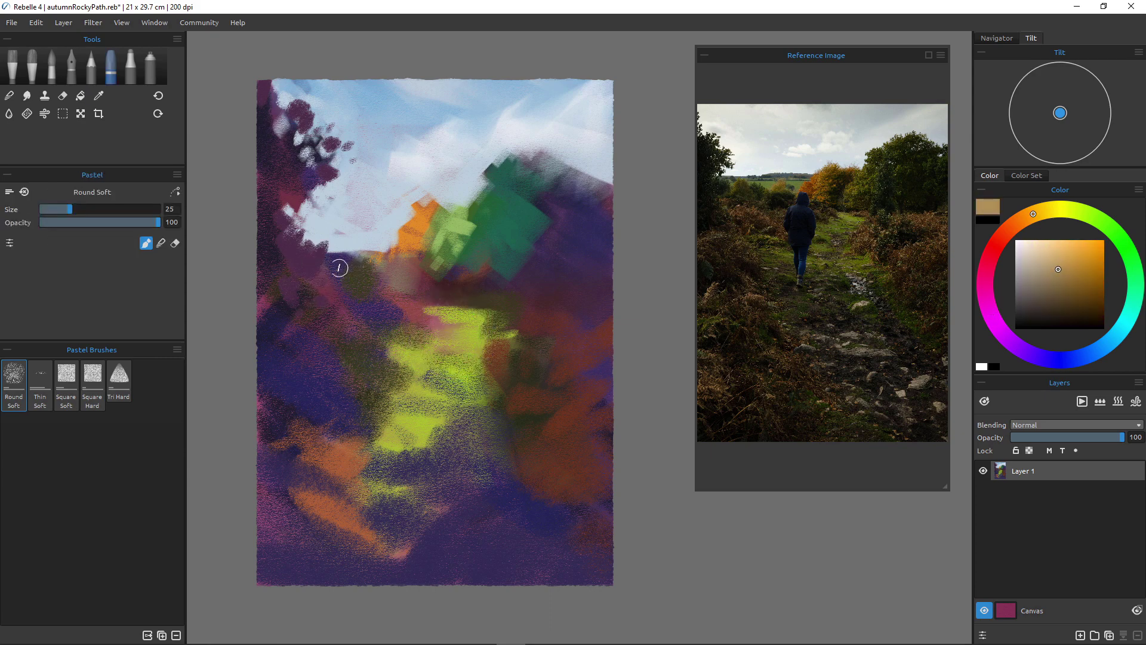
pyautogui.moveTo(378, 264); pyautogui.dragTo(319, 264)
pyautogui.keyDown('alt'); pyautogui.click(470, 331); pyautogui.keyUp('alt')
pyautogui.press('[')
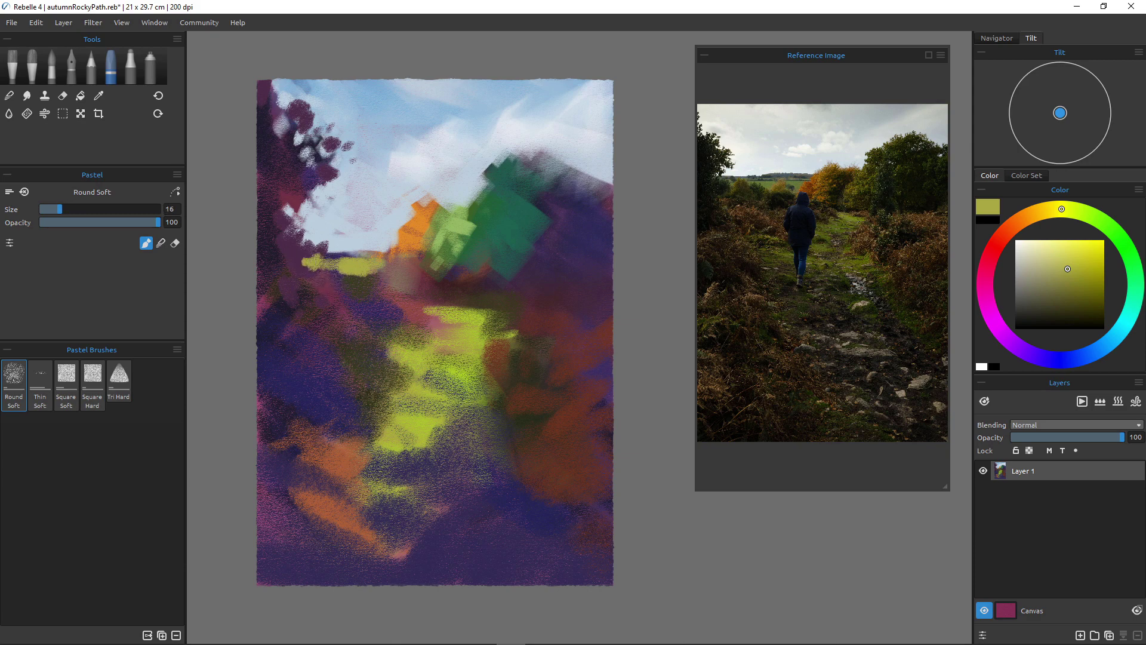
pyautogui.press('[')
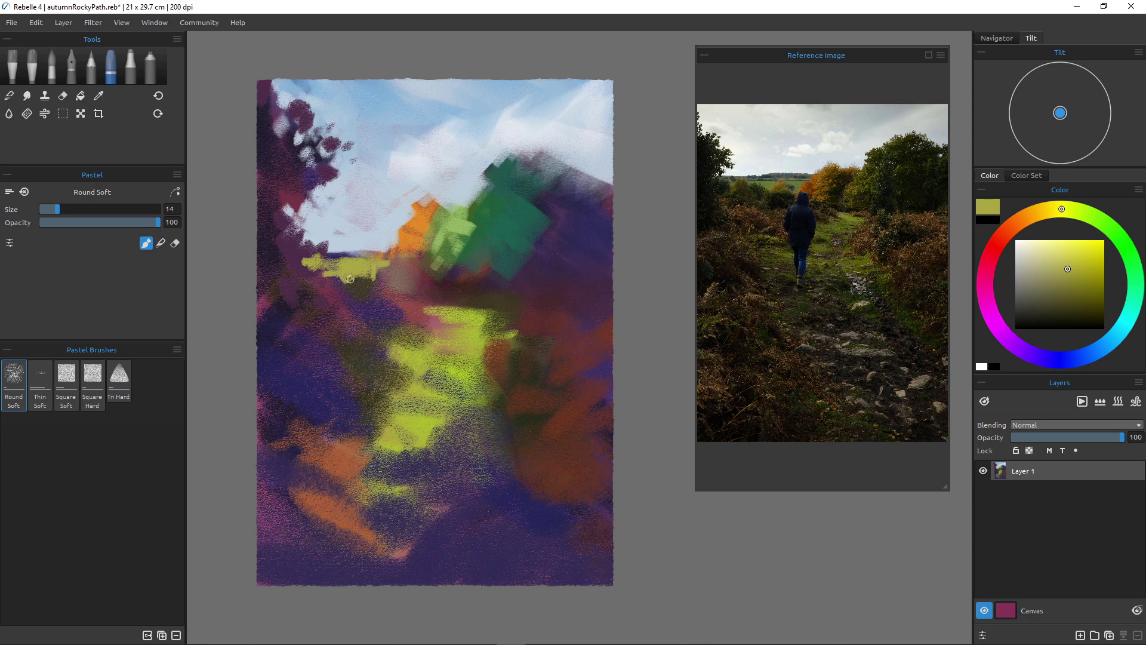
# Sample dark olive green, set the brush to size 18 and dab a bush over the distant field's lower edge.
pyautogui.keyDown('alt'); pyautogui.click(358, 287); pyautogui.keyUp('alt')
pyautogui.press(']')
pyautogui.press(']')
pyautogui.moveTo(353, 273); pyautogui.dragTo(349, 269)
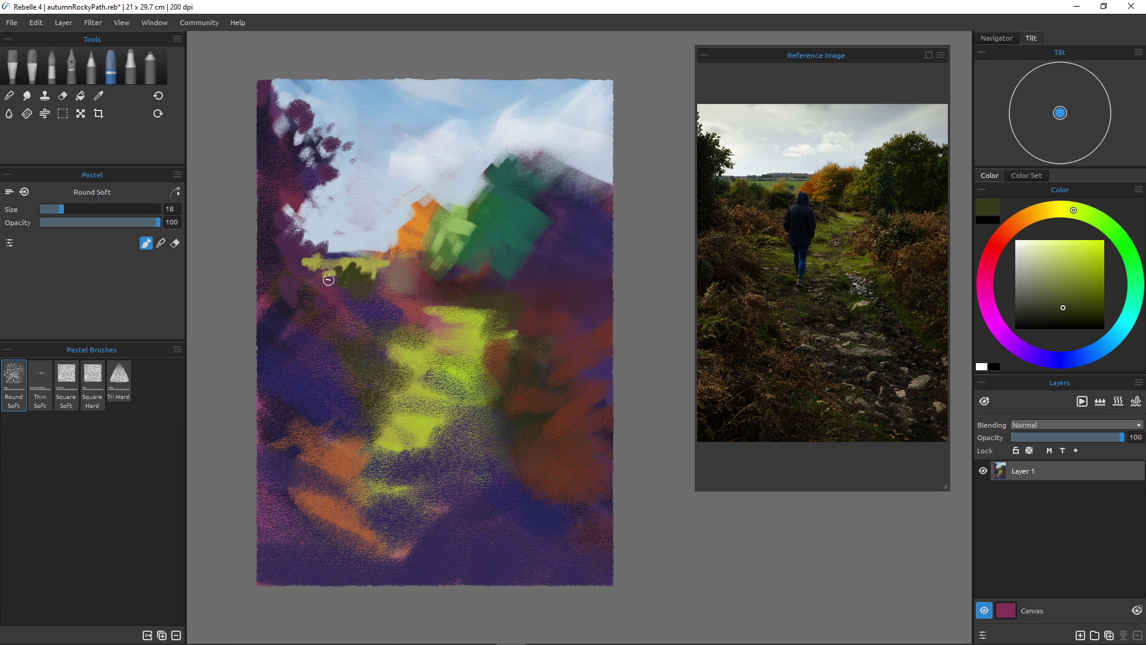
# Dab a last touch of dark olive on the distant bush, then sample orange and extend the orange tree's foliage down beside it.
pyautogui.moveTo(325, 266); pyautogui.dragTo(330, 276)
pyautogui.keyDown('alt'); pyautogui.click(403, 244); pyautogui.keyUp('alt')
pyautogui.moveTo(389, 257)
pyautogui.mouseDown()
pyautogui.moveTo(380, 275)
pyautogui.moveTo(389, 287)
pyautogui.moveTo(403, 259)
pyautogui.moveTo(412, 279)
pyautogui.moveTo(384, 277)
pyautogui.moveTo(423, 247)
pyautogui.mouseUp()
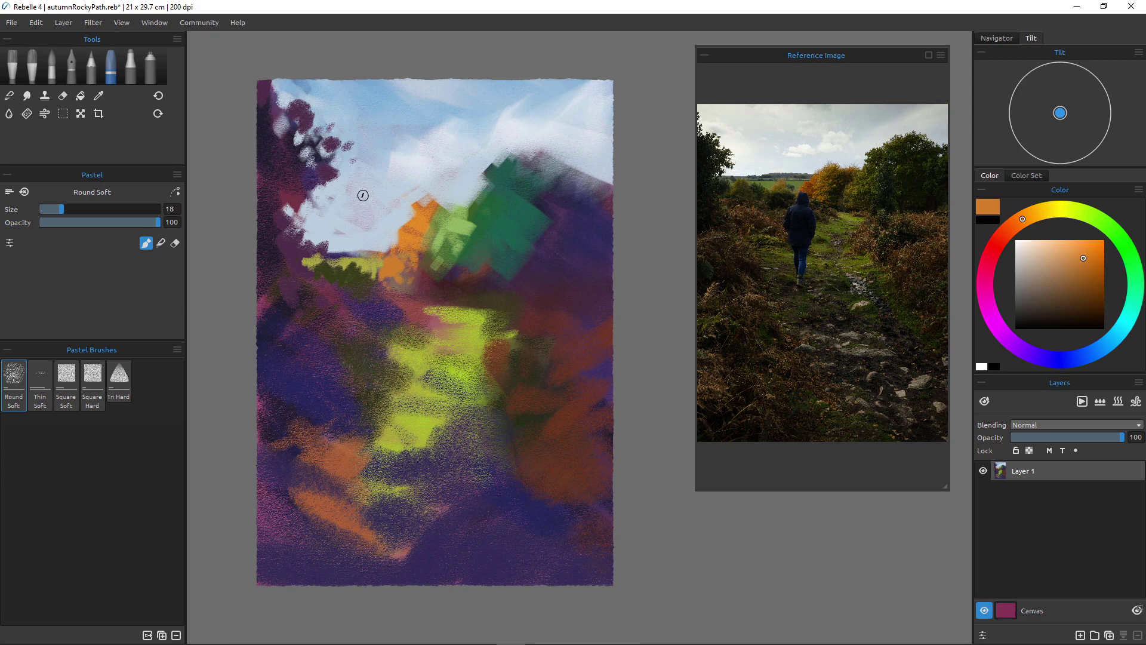
# Switch to the Thin Soft pastel at size 14 and flick thin orange twigs out from the edges of the orange tree.
pyautogui.press('[')
pyautogui.press('[')
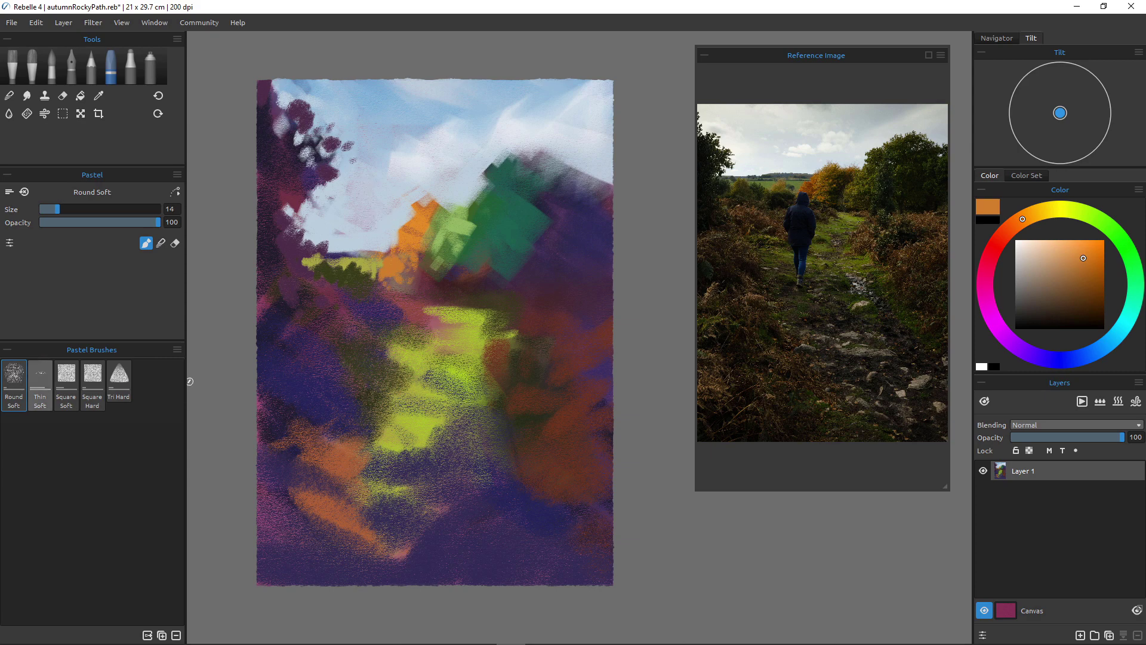
pyautogui.click(40, 380)
pyautogui.press('[')
pyautogui.press('[')
pyautogui.press('[')
pyautogui.press('[')
pyautogui.press('[')
pyautogui.press('[')
pyautogui.press('[')
pyautogui.press('[')
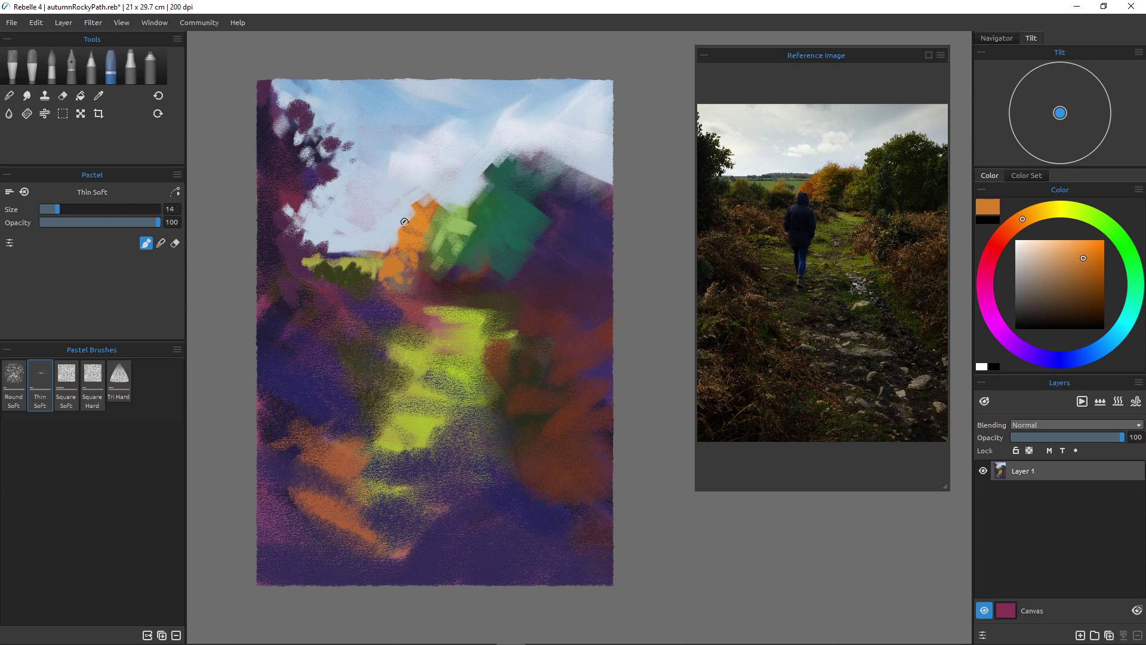
pyautogui.moveTo(388, 218); pyautogui.dragTo(397, 229)
pyautogui.moveTo(402, 284); pyautogui.dragTo(400, 269)
pyautogui.press(']')
pyautogui.press(']')
pyautogui.press(']')
pyautogui.press('[')
pyautogui.press('[')
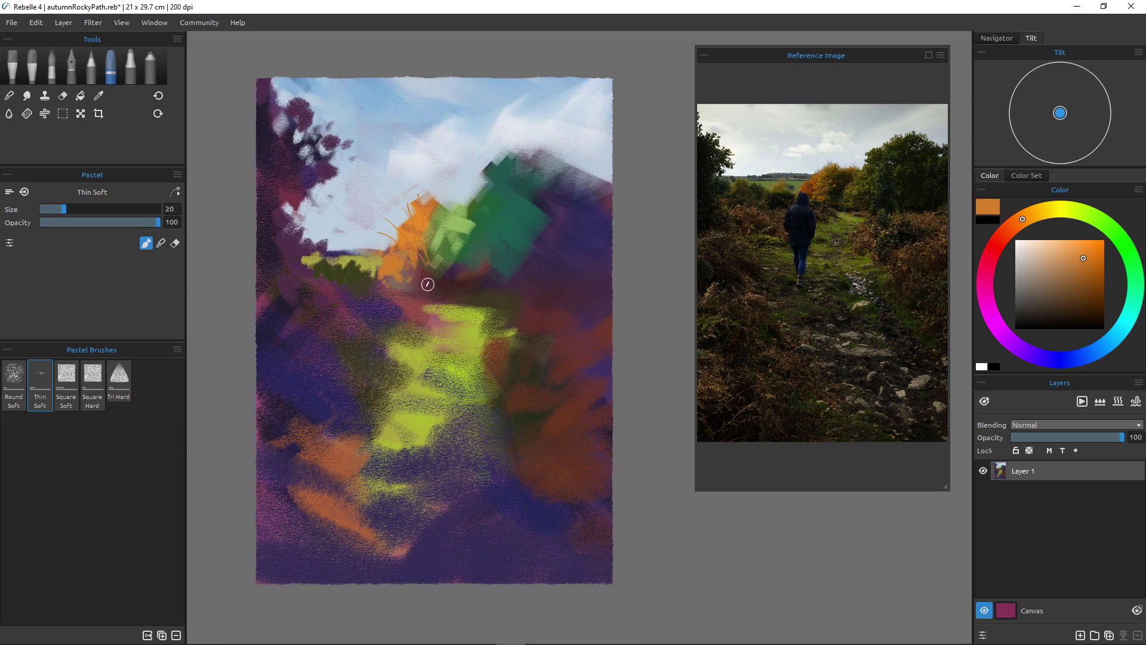
# Sample dark maroon from the ground below the trees and cover part of the light green bush using Round Soft and Tri Hard pastels.
pyautogui.keyDown('alt'); pyautogui.click(424, 283); pyautogui.keyUp('alt')
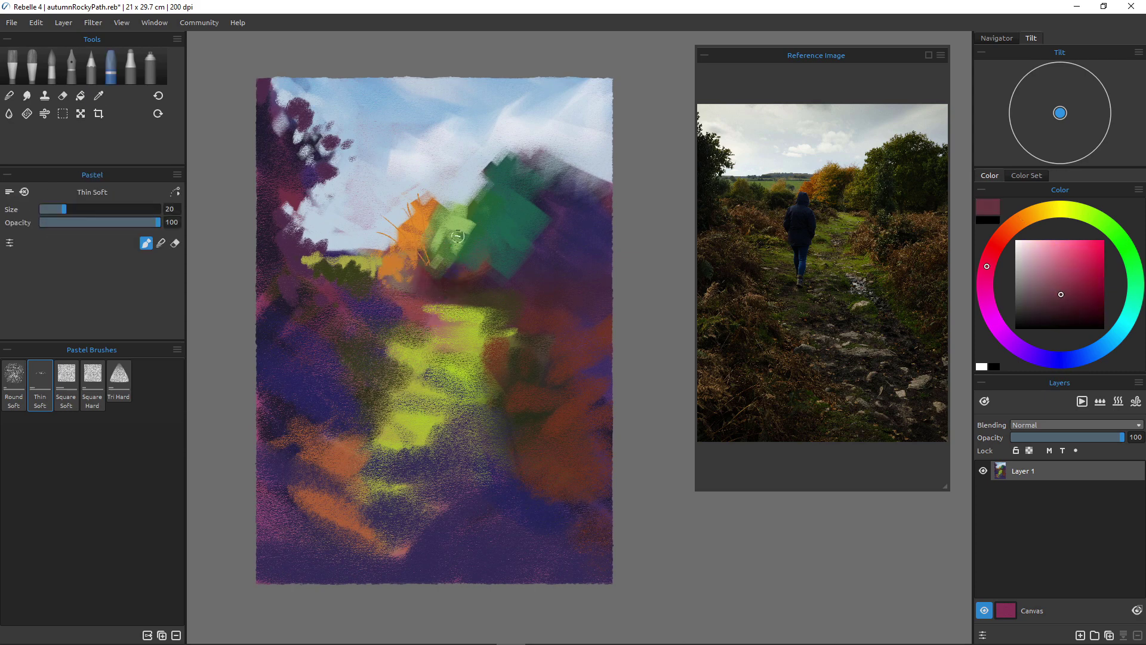
pyautogui.click(66, 376)
pyautogui.click(14, 376)
pyautogui.moveTo(455, 221)
pyautogui.mouseDown()
pyautogui.moveTo(467, 229)
pyautogui.moveTo(451, 246)
pyautogui.moveTo(465, 241)
pyautogui.mouseUp()
pyautogui.press(']')
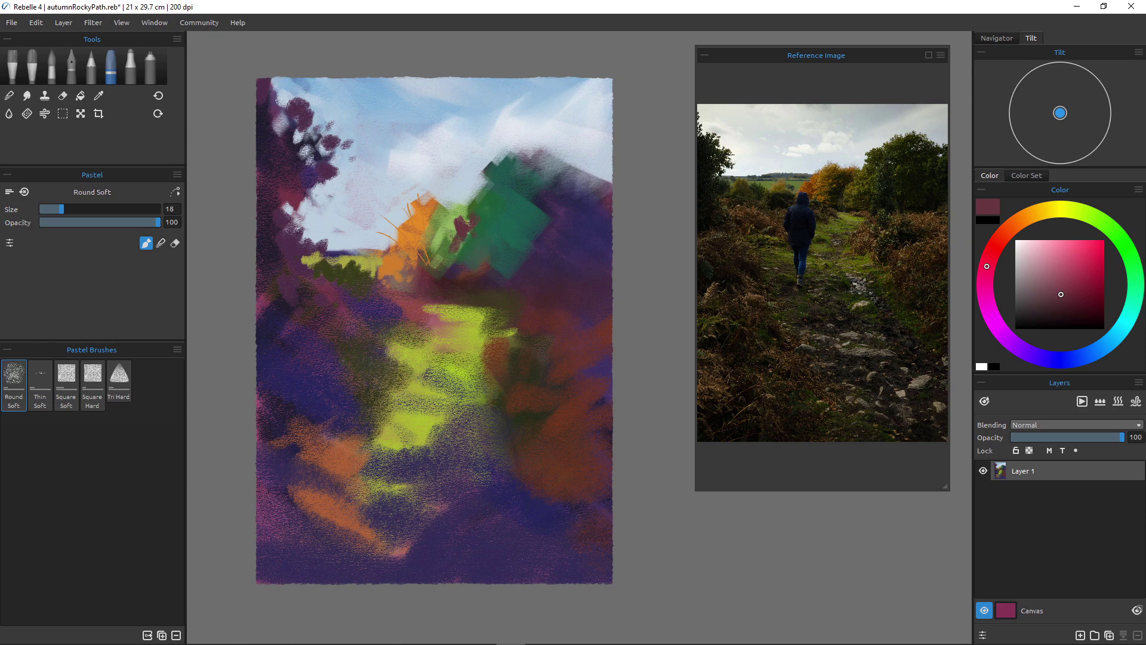
pyautogui.click(119, 376)
pyautogui.moveTo(448, 233); pyautogui.dragTo(443, 263)
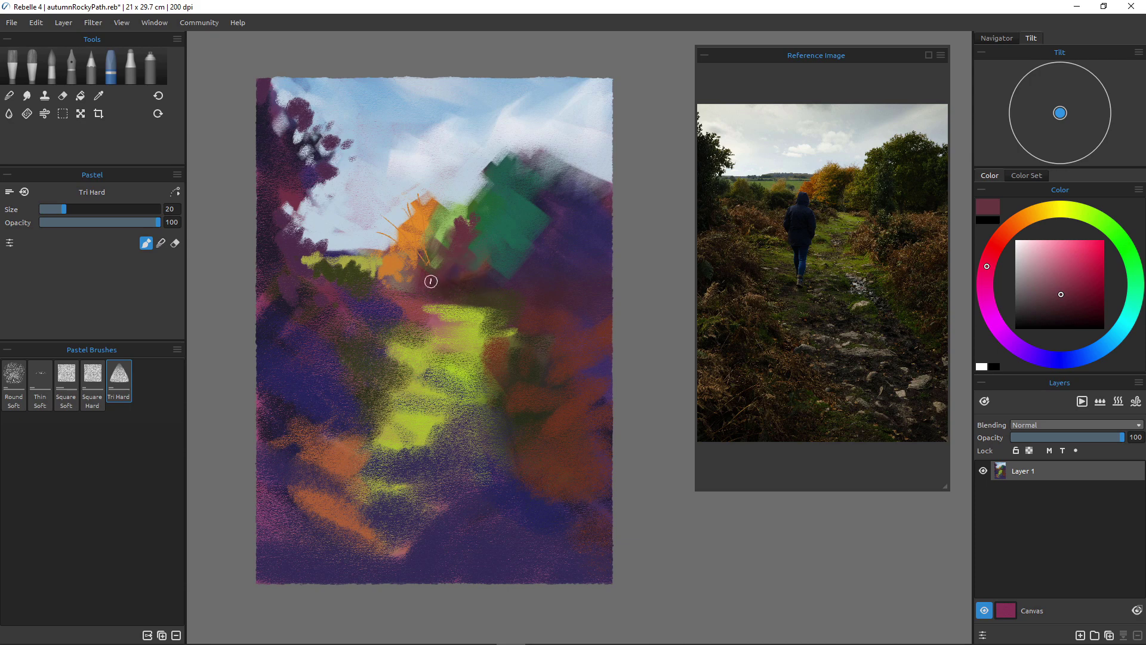
# Sample the light green to rework the small bush's edge, then sample maroon to trim it.
pyautogui.keyDown('alt'); pyautogui.click(436, 226); pyautogui.keyUp('alt')
pyautogui.moveTo(448, 222)
pyautogui.mouseDown()
pyautogui.moveTo(461, 212)
pyautogui.moveTo(439, 247)
pyautogui.mouseUp()
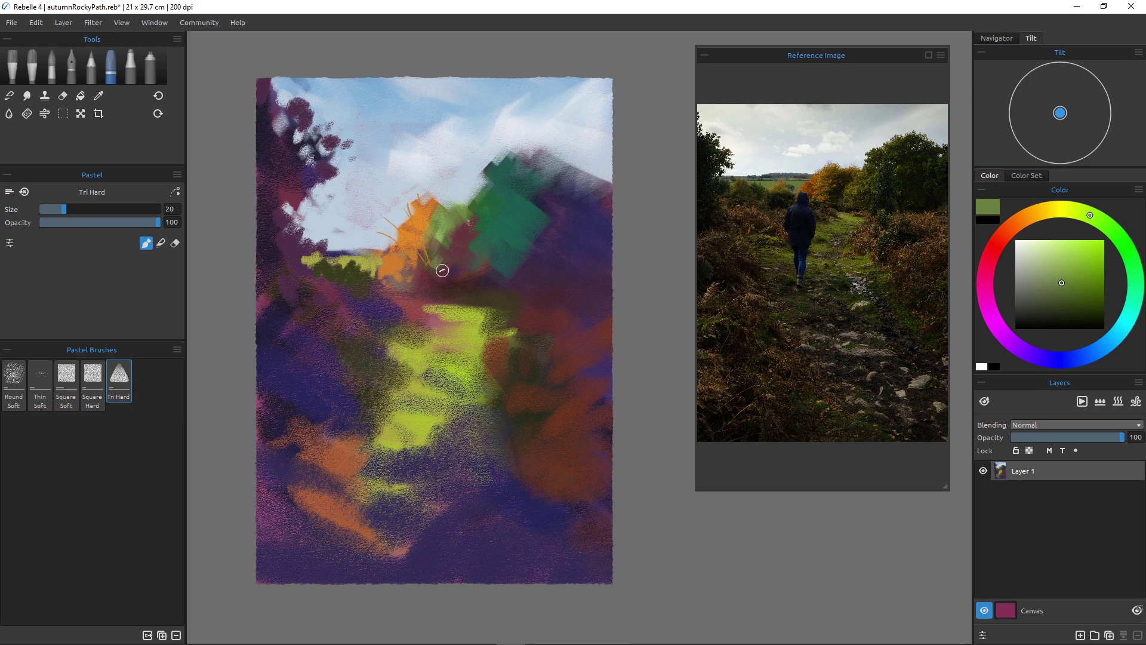
pyautogui.keyDown('alt'); pyautogui.click(457, 230); pyautogui.keyUp('alt')
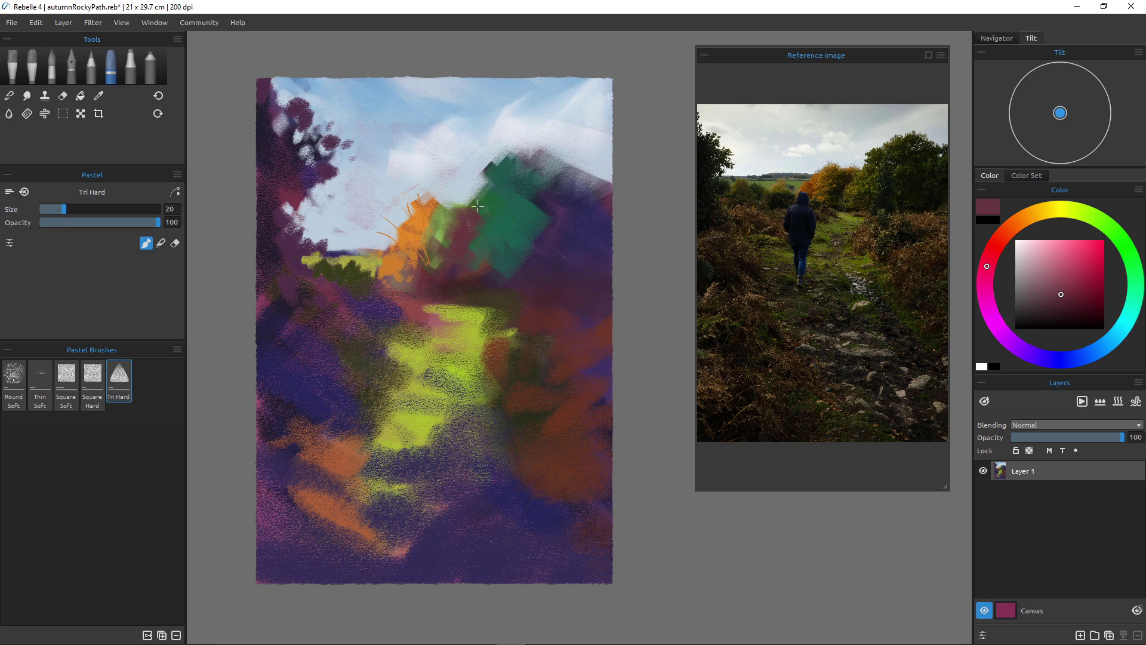
# Sample teal green to break up the large tree's blocky edges, and dab violet foliage along the skyline at its right.
pyautogui.keyDown('alt'); pyautogui.click(527, 190); pyautogui.keyUp('alt')
pyautogui.moveTo(527, 191)
pyautogui.mouseDown()
pyautogui.moveTo(553, 223)
pyautogui.moveTo(517, 224)
pyautogui.moveTo(535, 251)
pyautogui.moveTo(513, 239)
pyautogui.moveTo(522, 264)
pyautogui.moveTo(538, 268)
pyautogui.moveTo(513, 259)
pyautogui.moveTo(554, 241)
pyautogui.moveTo(582, 251)
pyautogui.moveTo(532, 297)
pyautogui.moveTo(518, 272)
pyautogui.moveTo(496, 286)
pyautogui.mouseUp()
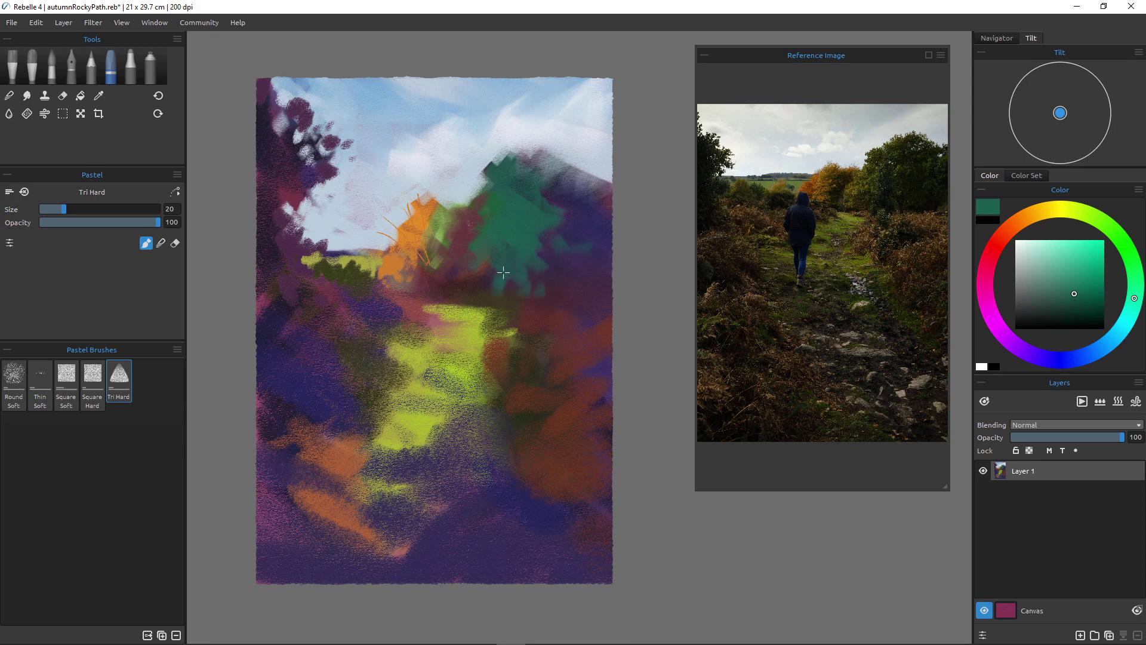
pyautogui.moveTo(551, 154)
pyautogui.mouseDown()
pyautogui.moveTo(574, 192)
pyautogui.moveTo(564, 168)
pyautogui.moveTo(574, 156)
pyautogui.moveTo(584, 171)
pyautogui.moveTo(566, 159)
pyautogui.moveTo(563, 177)
pyautogui.moveTo(550, 157)
pyautogui.moveTo(555, 184)
pyautogui.moveTo(580, 186)
pyautogui.moveTo(594, 161)
pyautogui.moveTo(608, 178)
pyautogui.moveTo(598, 152)
pyautogui.moveTo(587, 178)
pyautogui.mouseUp()
pyautogui.keyDown('alt'); pyautogui.click(575, 187); pyautogui.keyUp('alt')
# Switch to Round Soft and dab sampled teal green leaf clusters over the sky around the top of the large tree.
pyautogui.click(14, 383)
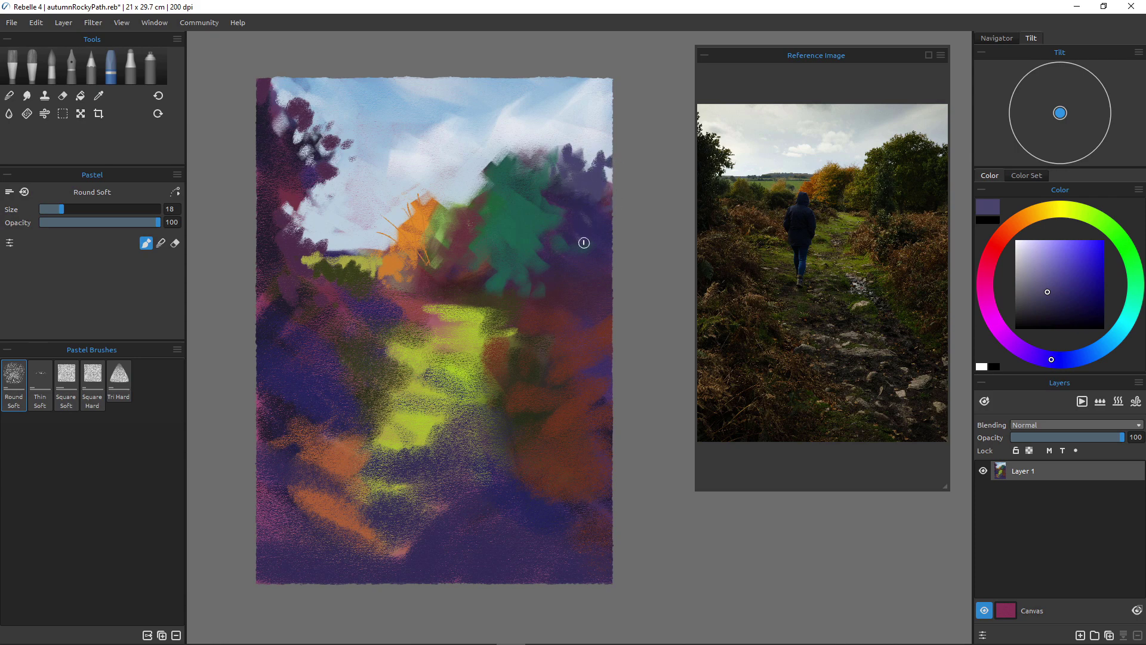
pyautogui.moveTo(550, 138)
pyautogui.mouseDown()
pyautogui.moveTo(525, 198)
pyautogui.moveTo(561, 127)
pyautogui.moveTo(576, 137)
pyautogui.moveTo(502, 203)
pyautogui.moveTo(510, 208)
pyautogui.moveTo(552, 124)
pyautogui.moveTo(557, 133)
pyautogui.moveTo(530, 144)
pyautogui.moveTo(560, 144)
pyautogui.moveTo(528, 144)
pyautogui.moveTo(519, 159)
pyautogui.moveTo(534, 148)
pyautogui.moveTo(530, 130)
pyautogui.moveTo(513, 165)
pyautogui.moveTo(513, 148)
pyautogui.moveTo(513, 178)
pyautogui.moveTo(523, 157)
pyautogui.moveTo(525, 168)
pyautogui.moveTo(500, 156)
pyautogui.mouseUp()
pyautogui.click(556, 124)
pyautogui.keyDown('alt'); pyautogui.click(526, 192); pyautogui.keyUp('alt')
pyautogui.click(573, 137)
pyautogui.keyDown('alt'); pyautogui.click(502, 203); pyautogui.keyUp('alt')
pyautogui.press(']')
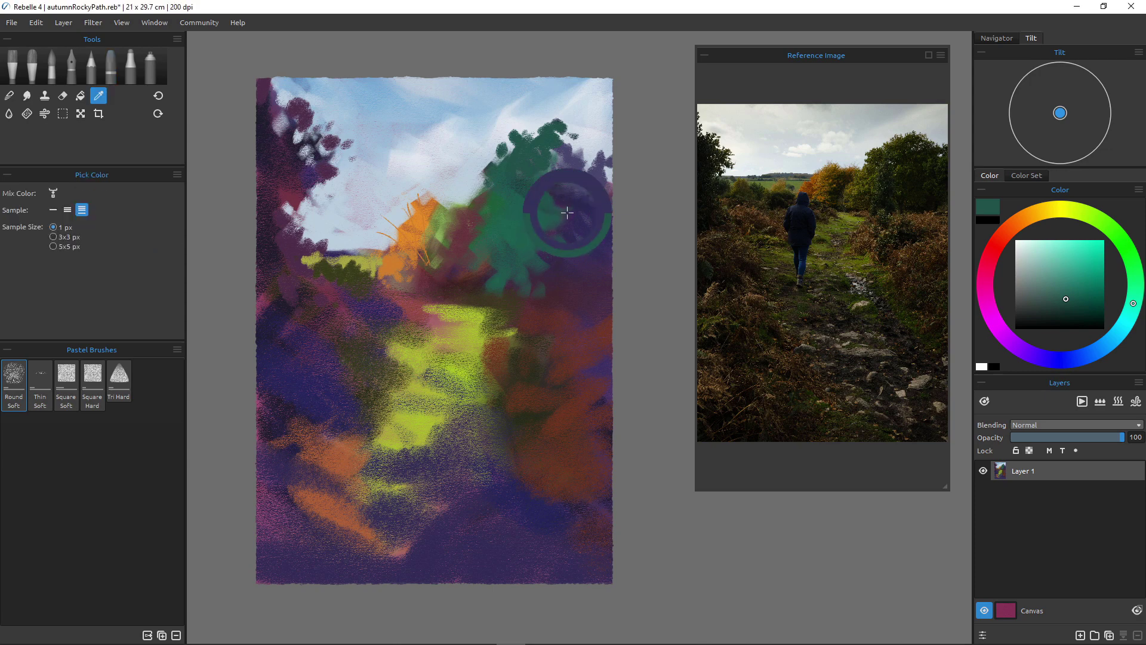
# Sample dark violet, dab shadows among the right-hand trees with Round Soft and Tri Hard at size 20, and darken the path's upper right edge.
pyautogui.keyDown('alt'); pyautogui.click(550, 215); pyautogui.keyUp('alt')
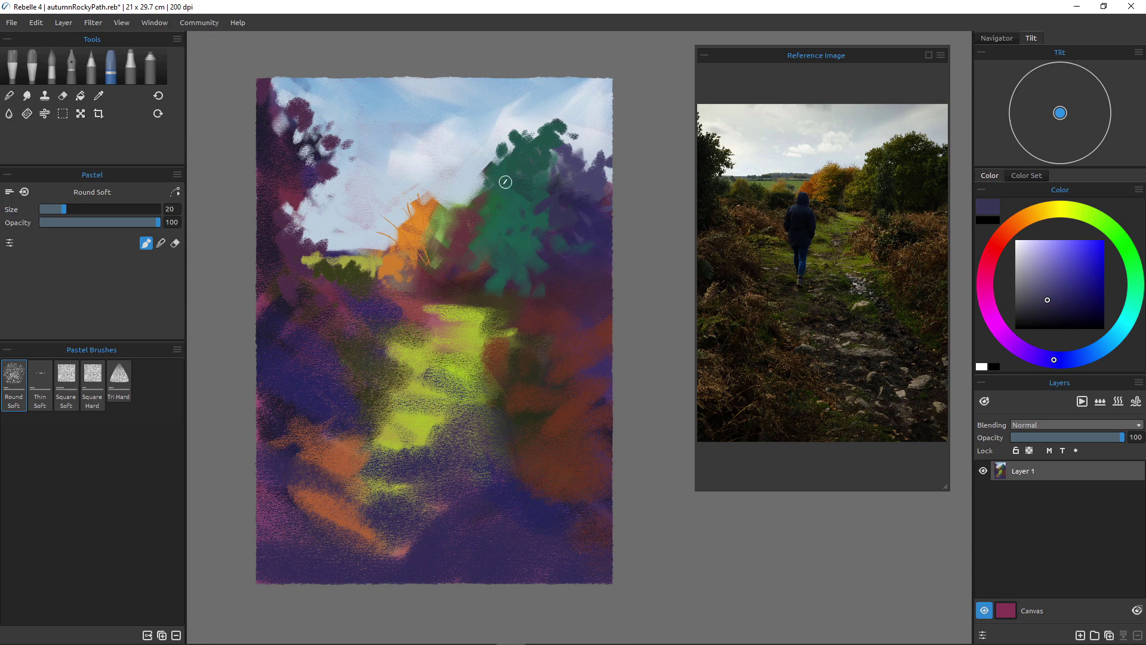
pyautogui.click(119, 376)
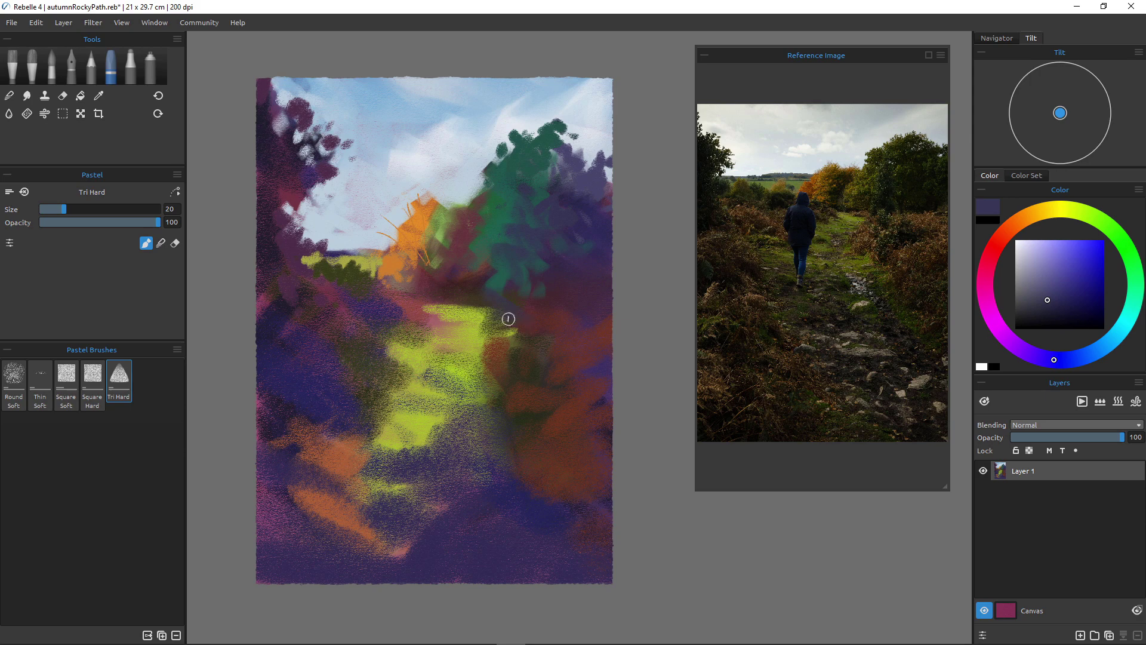
pyautogui.moveTo(511, 320)
pyautogui.mouseDown()
pyautogui.moveTo(513, 331)
pyautogui.moveTo(474, 343)
pyautogui.mouseUp()
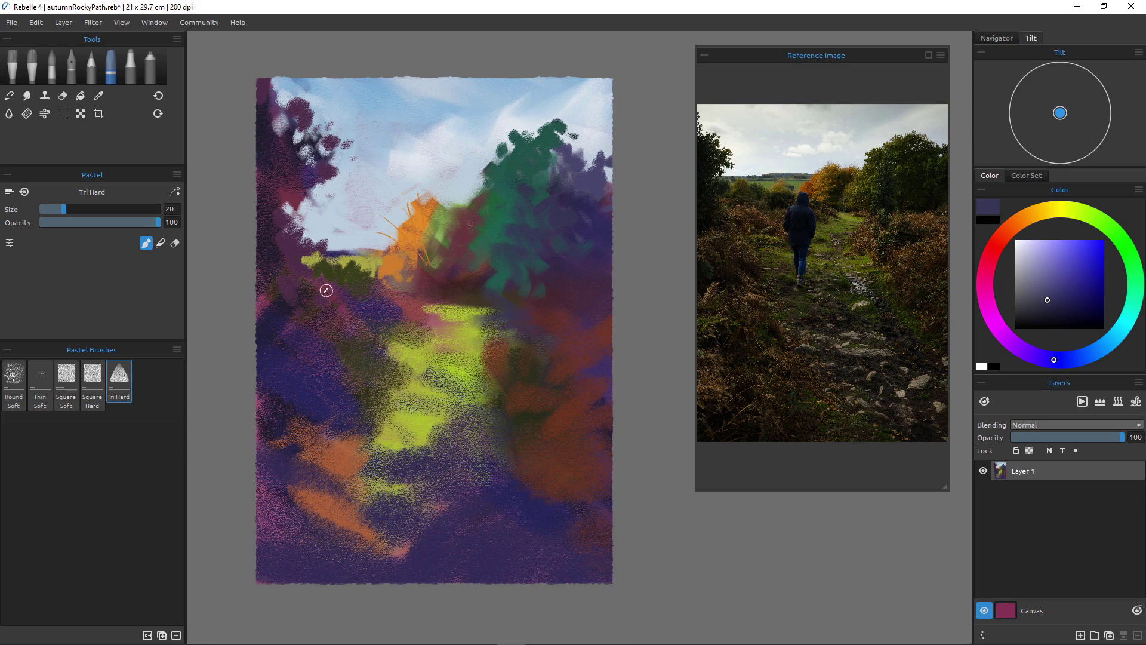
pyautogui.moveTo(432, 377); pyautogui.dragTo(501, 394)
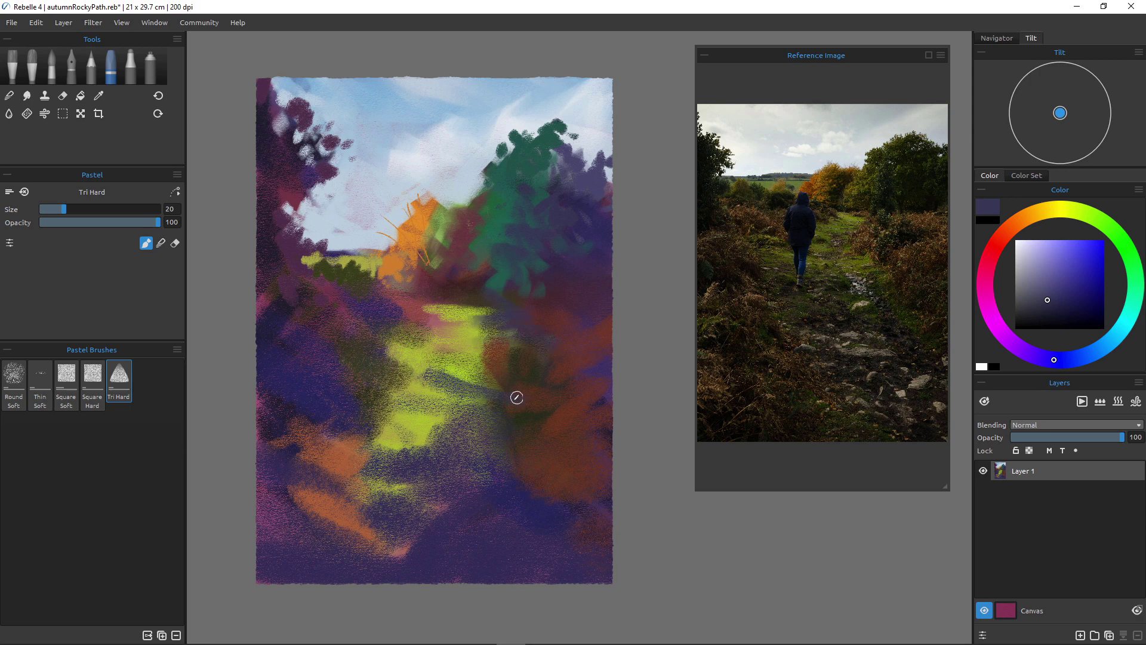
pyautogui.moveTo(442, 372)
pyautogui.mouseDown()
pyautogui.moveTo(509, 370)
pyautogui.moveTo(473, 364)
pyautogui.moveTo(436, 377)
pyautogui.mouseUp()
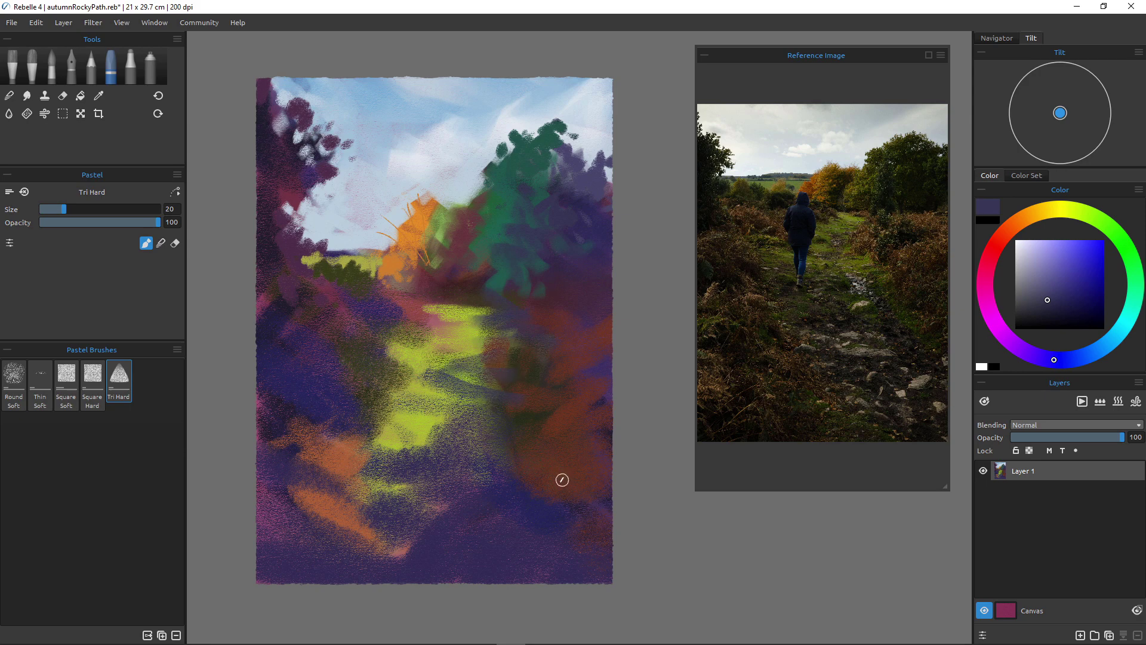
pyautogui.hotkey('ctrl', 'z')
pyautogui.hotkey('ctrl', 'z')
pyautogui.hotkey('ctrl', 'z')
pyautogui.hotkey('ctrl', 'z')
pyautogui.hotkey('ctrl', 'z')
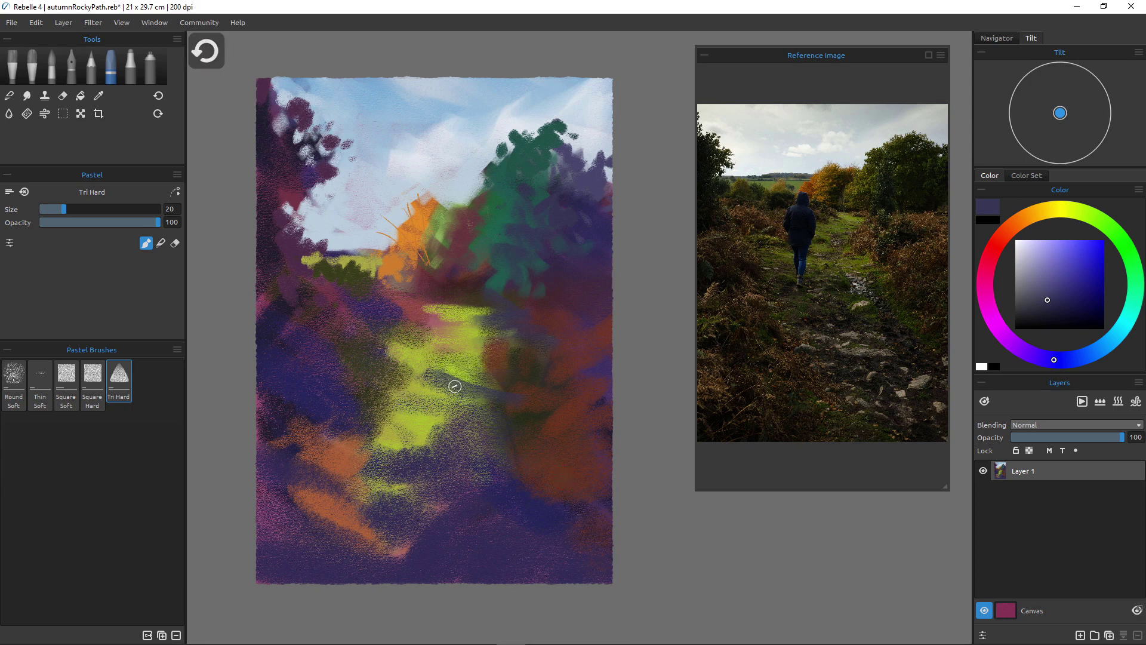
pyautogui.hotkey('ctrl', 'z')
pyautogui.hotkey('ctrl', 'z')
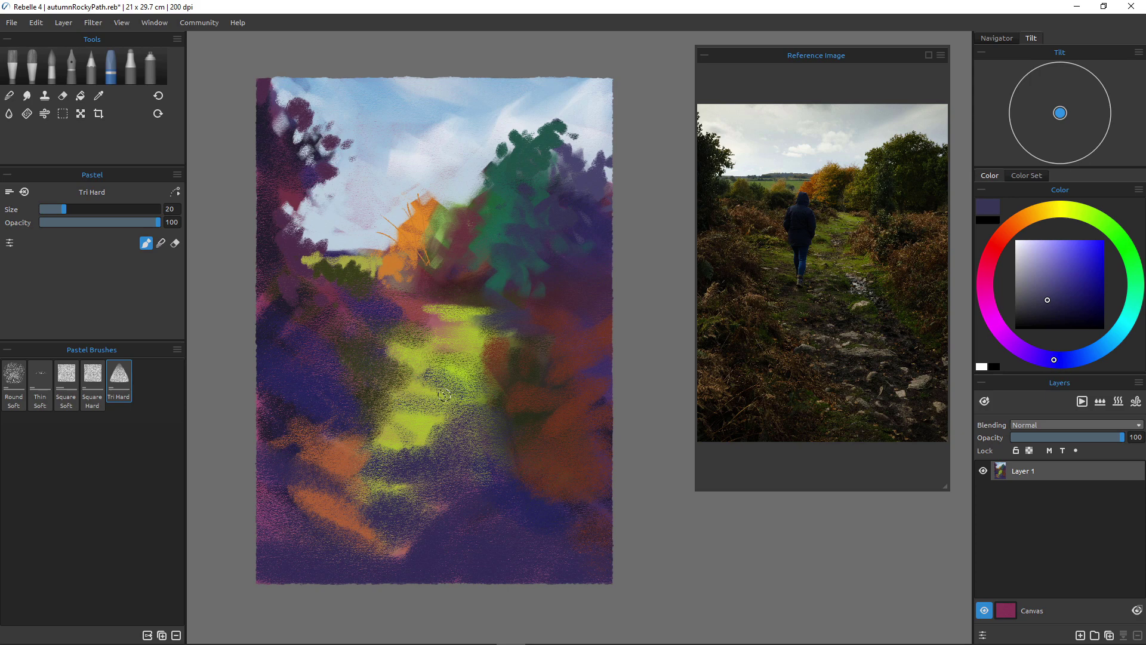
# Choose a light peach orange and paint a band of sunlit bracken below the violet trees on the right.
pyautogui.click(1017, 223)
pyautogui.click(1065, 245)
pyautogui.moveTo(550, 286)
pyautogui.mouseDown()
pyautogui.moveTo(617, 275)
pyautogui.moveTo(572, 282)
pyautogui.moveTo(549, 271)
pyautogui.moveTo(565, 280)
pyautogui.moveTo(528, 299)
pyautogui.mouseUp()
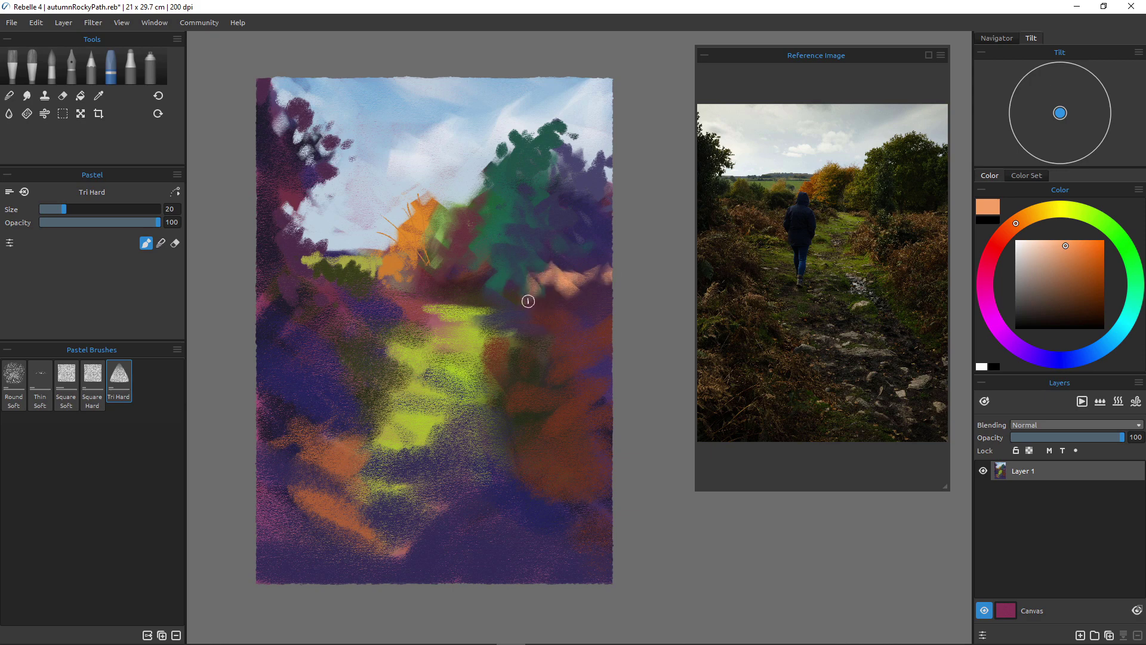
# Enlarge the Tri Hard brush for peach bracken strokes at the right edge, then return it to size 20 and paint clumps toward the path.
pyautogui.press(']')
pyautogui.press(']')
pyautogui.press(']')
pyautogui.press(']')
pyautogui.press(']')
pyautogui.moveTo(604, 332)
pyautogui.mouseDown()
pyautogui.moveTo(599, 318)
pyautogui.moveTo(604, 331)
pyautogui.moveTo(574, 347)
pyautogui.mouseUp()
pyautogui.press('[')
pyautogui.press('[')
pyautogui.press('[')
pyautogui.press('[')
pyautogui.press('[')
pyautogui.moveTo(568, 332)
pyautogui.mouseDown()
pyautogui.moveTo(544, 347)
pyautogui.moveTo(558, 339)
pyautogui.moveTo(553, 323)
pyautogui.moveTo(557, 346)
pyautogui.moveTo(529, 351)
pyautogui.moveTo(533, 367)
pyautogui.moveTo(520, 363)
pyautogui.moveTo(530, 344)
pyautogui.moveTo(536, 366)
pyautogui.moveTo(517, 363)
pyautogui.moveTo(542, 338)
pyautogui.moveTo(545, 371)
pyautogui.moveTo(520, 342)
pyautogui.moveTo(541, 352)
pyautogui.moveTo(546, 337)
pyautogui.moveTo(556, 367)
pyautogui.moveTo(514, 388)
pyautogui.mouseUp()
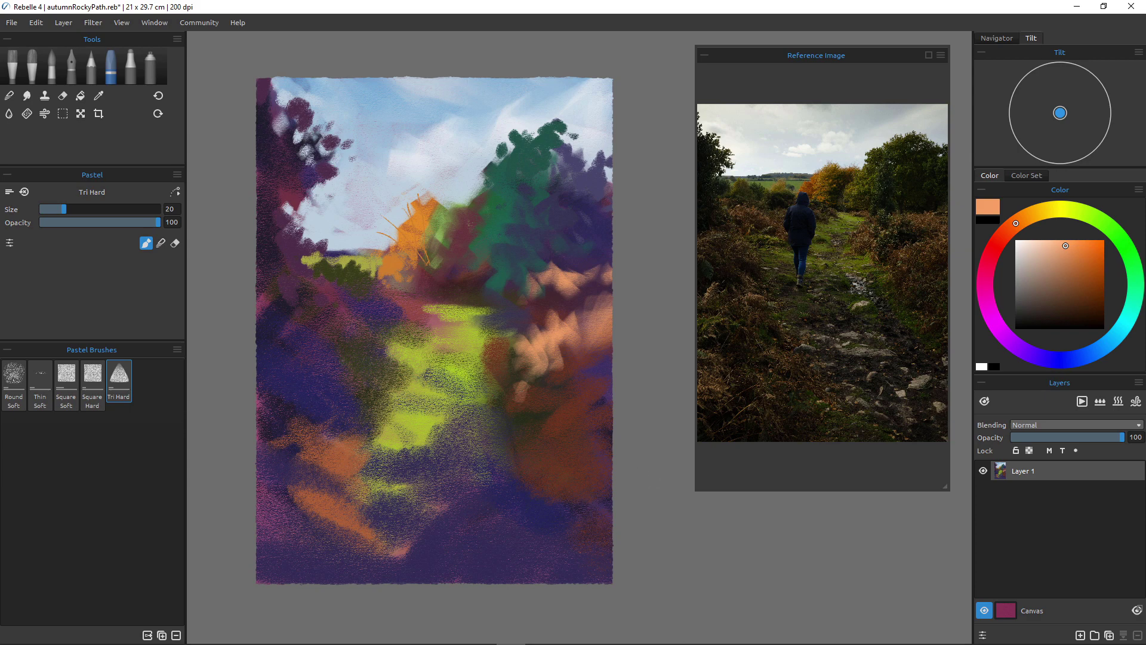
# Switch to Round Soft and dab peach leaf clusters where the right-hand bracken meets the path.
pyautogui.click(13, 382)
pyautogui.moveTo(541, 358)
pyautogui.mouseDown()
pyautogui.moveTo(545, 330)
pyautogui.moveTo(542, 361)
pyautogui.moveTo(523, 366)
pyautogui.moveTo(517, 405)
pyautogui.mouseUp()
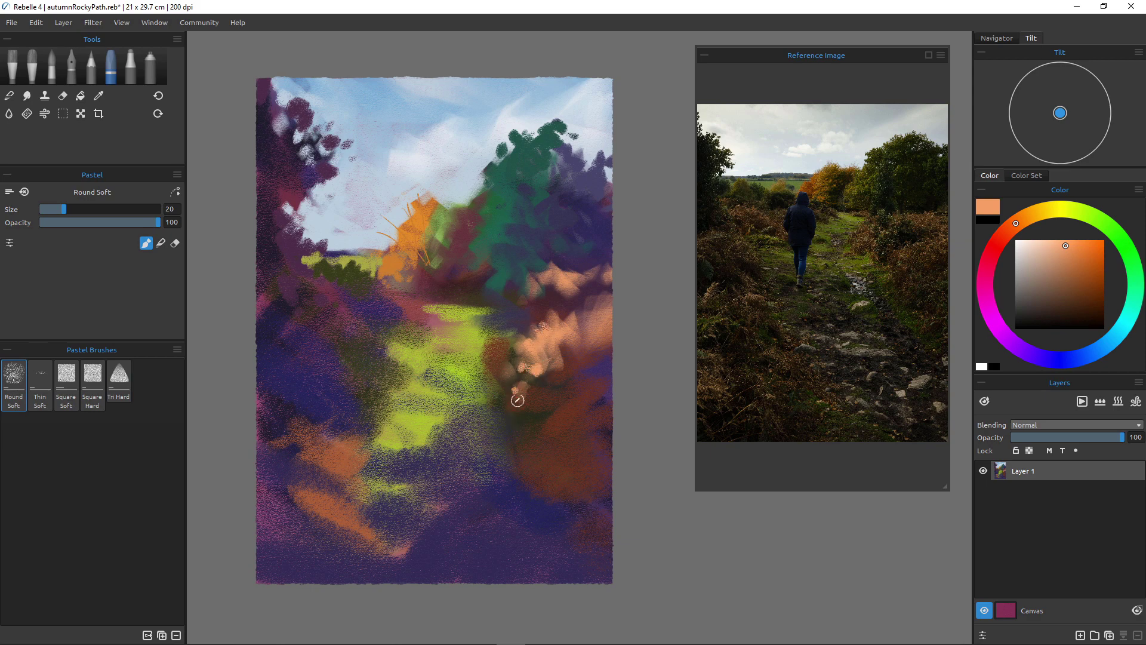
pyautogui.press(']')
pyautogui.press(']')
pyautogui.press(']')
pyautogui.moveTo(531, 391)
pyautogui.mouseDown()
pyautogui.moveTo(510, 369)
pyautogui.moveTo(512, 349)
pyautogui.moveTo(510, 388)
pyautogui.mouseUp()
# Sample dark purple and paint shadows beneath the peach bracken with the Tri Hard pastel, enlarging it to size 30.
pyautogui.click(119, 377)
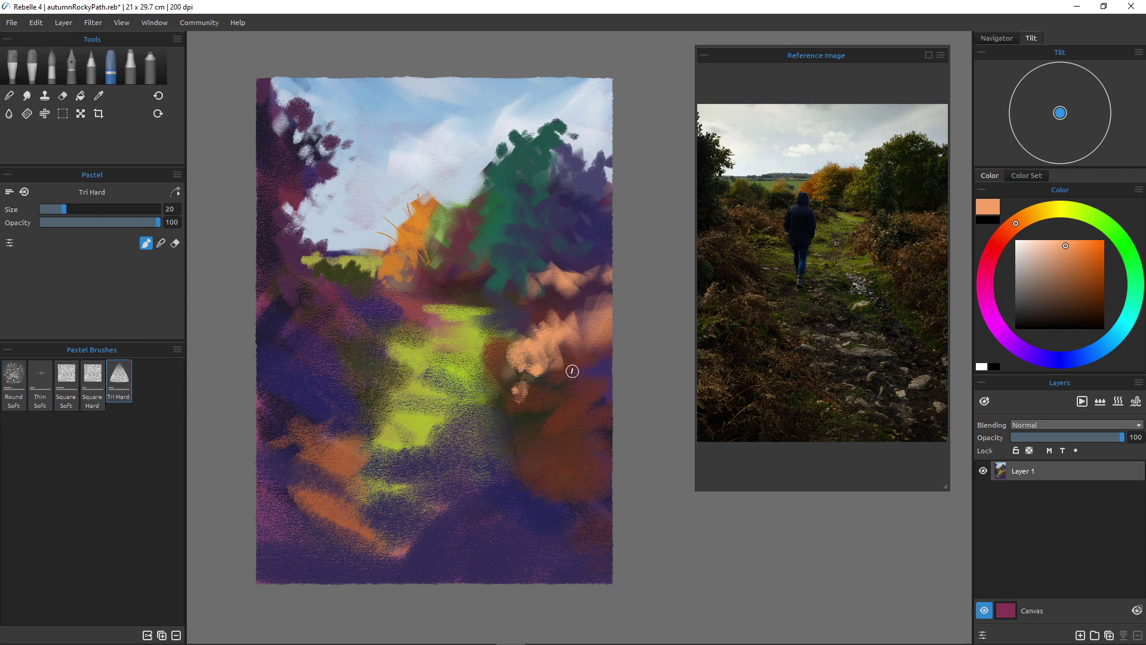
pyautogui.keyDown('alt'); pyautogui.click(571, 370); pyautogui.keyUp('alt')
pyautogui.keyDown('alt'); pyautogui.click(597, 362); pyautogui.keyUp('alt')
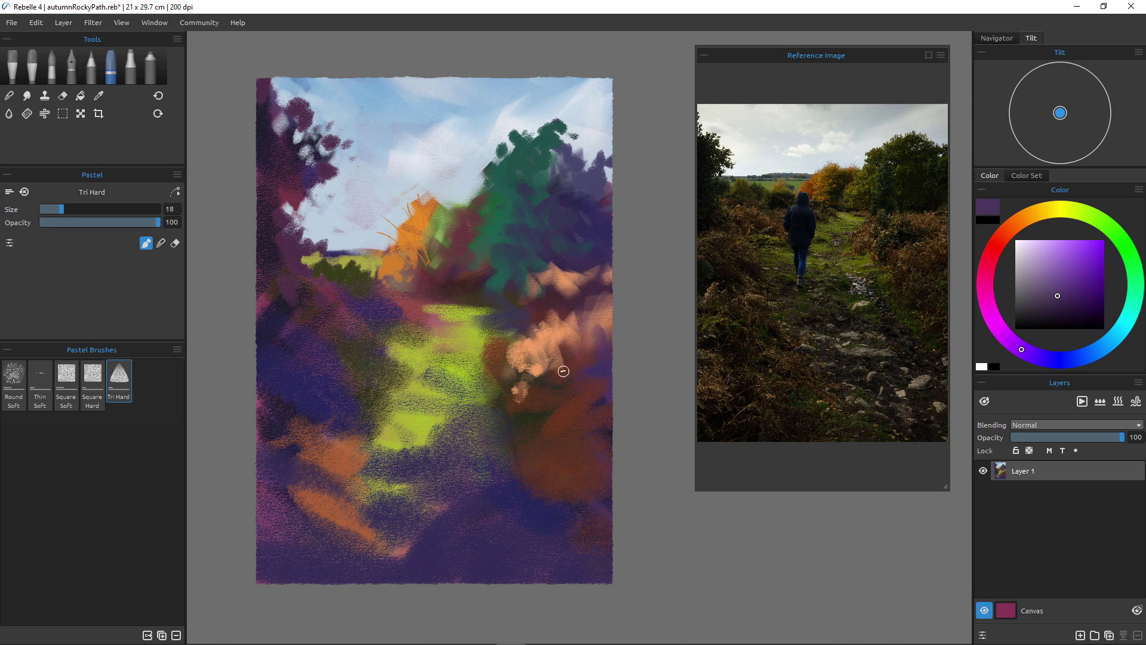
pyautogui.press(']')
pyautogui.moveTo(559, 361)
pyautogui.mouseDown()
pyautogui.moveTo(571, 342)
pyautogui.moveTo(543, 371)
pyautogui.moveTo(532, 363)
pyautogui.mouseUp()
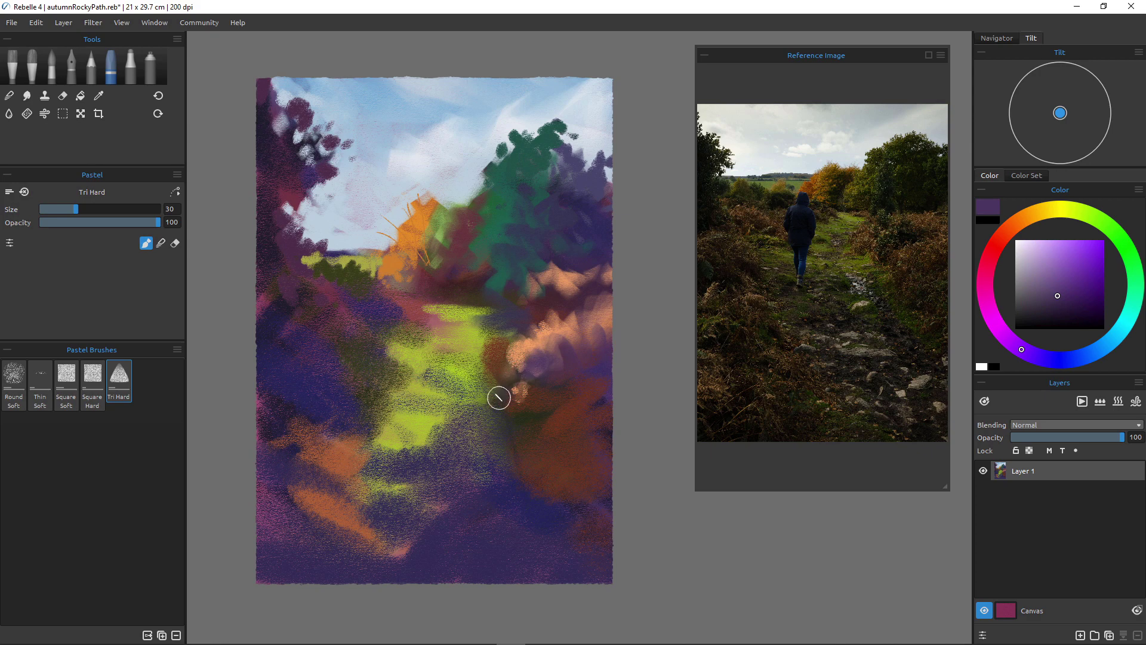
pyautogui.moveTo(500, 398)
pyautogui.mouseDown()
pyautogui.moveTo(534, 354)
pyautogui.moveTo(527, 387)
pyautogui.moveTo(524, 371)
pyautogui.moveTo(513, 379)
pyautogui.moveTo(526, 400)
pyautogui.moveTo(514, 404)
pyautogui.moveTo(541, 406)
pyautogui.mouseUp()
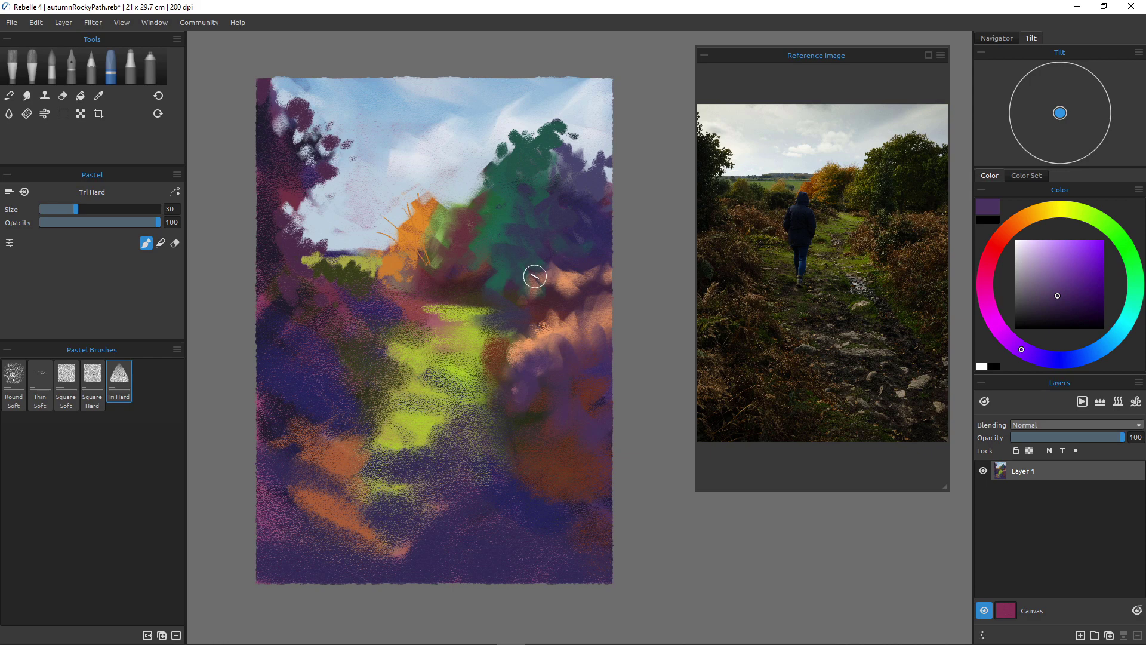
# Sample pale blue-white from the sky and block in stones mid-path, using Tri Hard and a Square Soft pastel reduced to size 18.
pyautogui.keyDown('alt'); pyautogui.click(422, 161); pyautogui.keyUp('alt')
pyautogui.moveTo(428, 456); pyautogui.dragTo(461, 458)
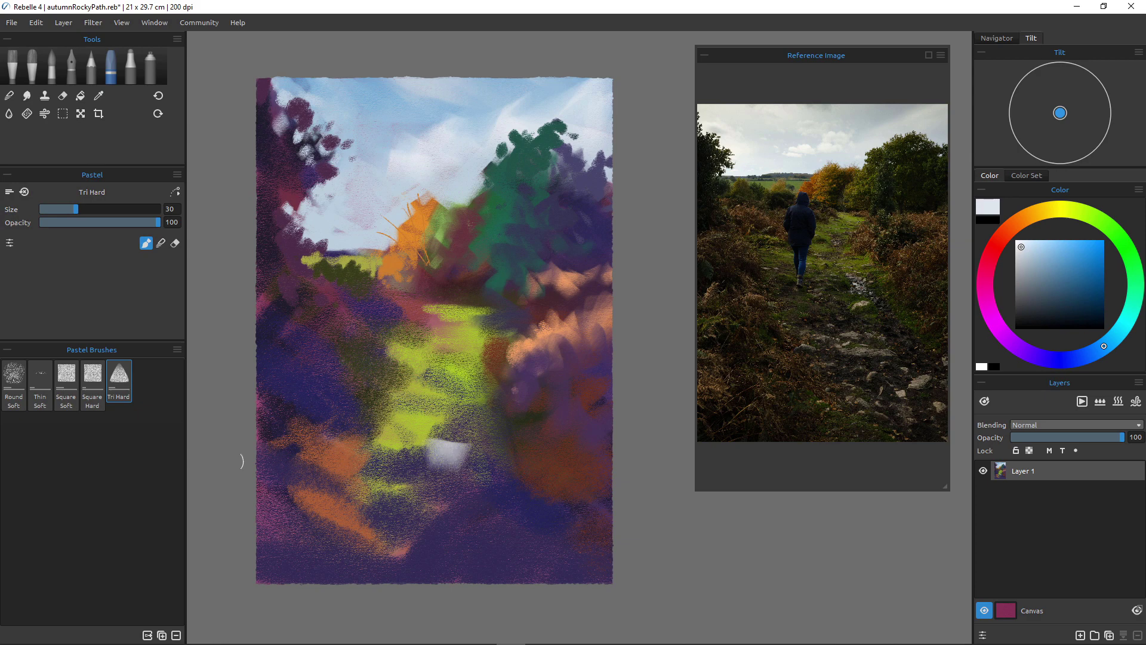
pyautogui.click(66, 382)
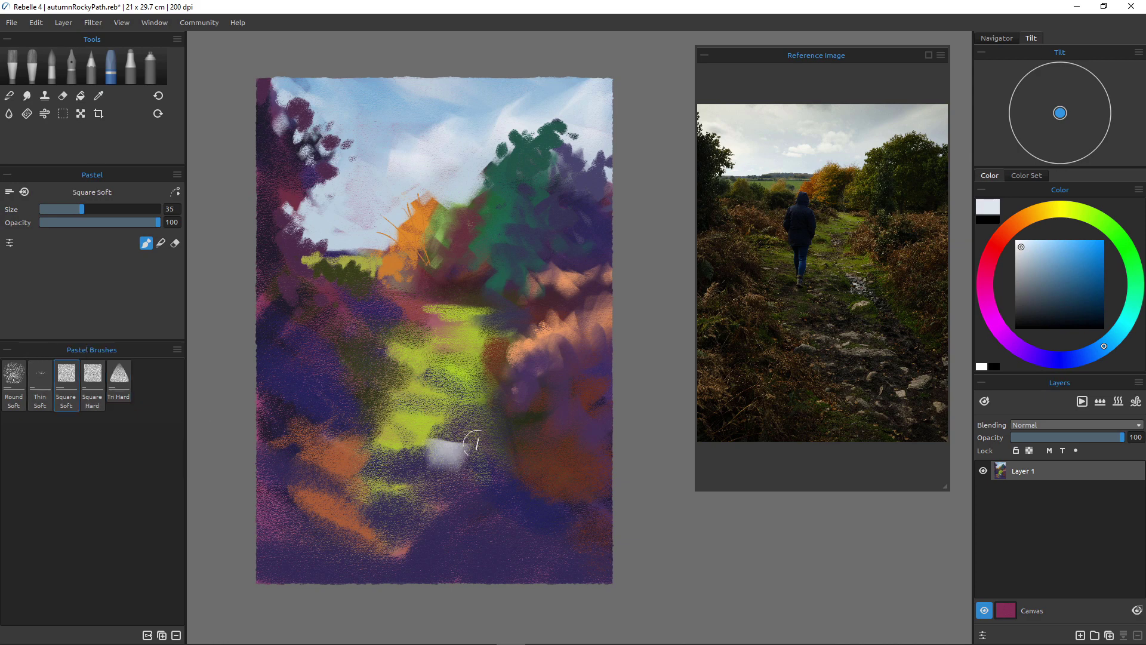
pyautogui.press('[')
pyautogui.press('[')
pyautogui.press('[')
pyautogui.press('[')
pyautogui.moveTo(471, 425)
pyautogui.mouseDown()
pyautogui.moveTo(484, 422)
pyautogui.moveTo(463, 414)
pyautogui.moveTo(476, 462)
pyautogui.mouseUp()
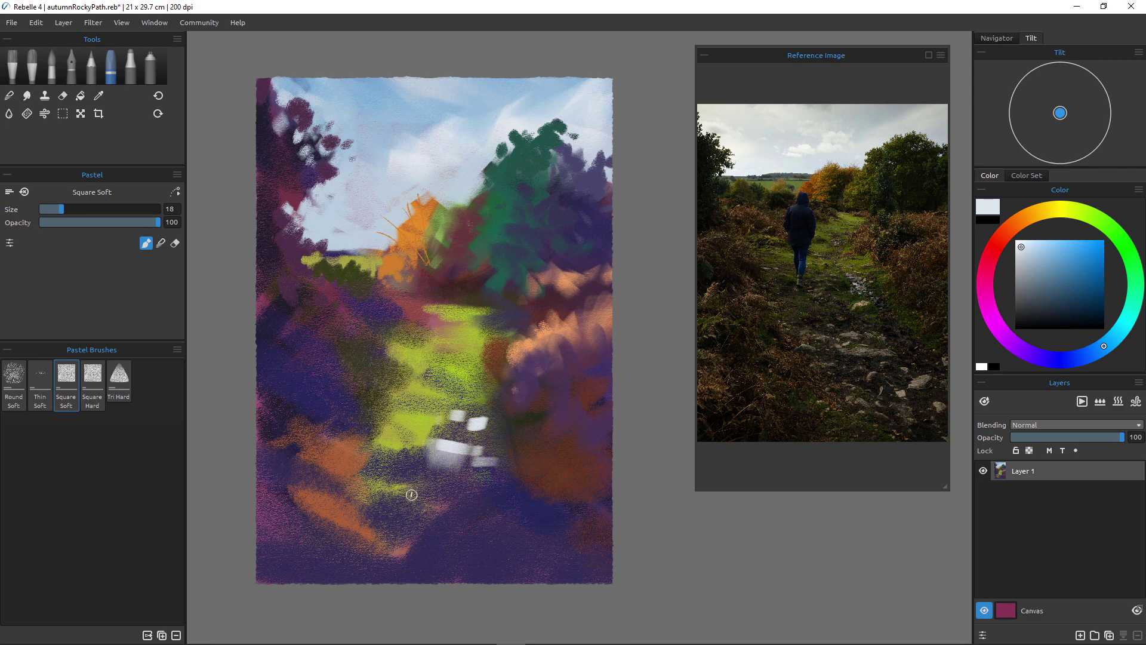
# Enlarge the Square Soft brush to size 30 and block in bigger pale stones on the lower path.
pyautogui.press(']')
pyautogui.press(']')
pyautogui.press(']')
pyautogui.press(']')
pyautogui.press(']')
pyautogui.press(']')
pyautogui.moveTo(405, 471)
pyautogui.mouseDown()
pyautogui.moveTo(451, 489)
pyautogui.moveTo(421, 477)
pyautogui.moveTo(511, 482)
pyautogui.moveTo(540, 501)
pyautogui.moveTo(517, 510)
pyautogui.moveTo(559, 513)
pyautogui.moveTo(532, 501)
pyautogui.mouseUp()
pyautogui.click(511, 483)
pyautogui.click(481, 511)
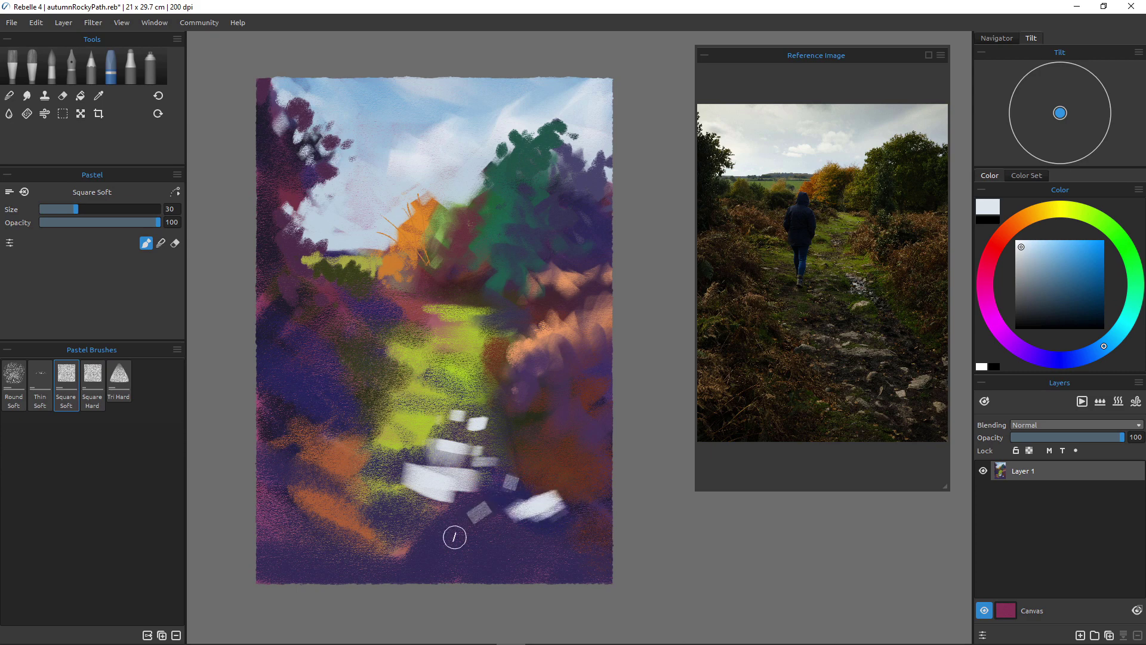
# Choose a muted grey-blue and undo the latest pale stone strokes on the path's lower right.
pyautogui.hotkey('ctrl', 'z')
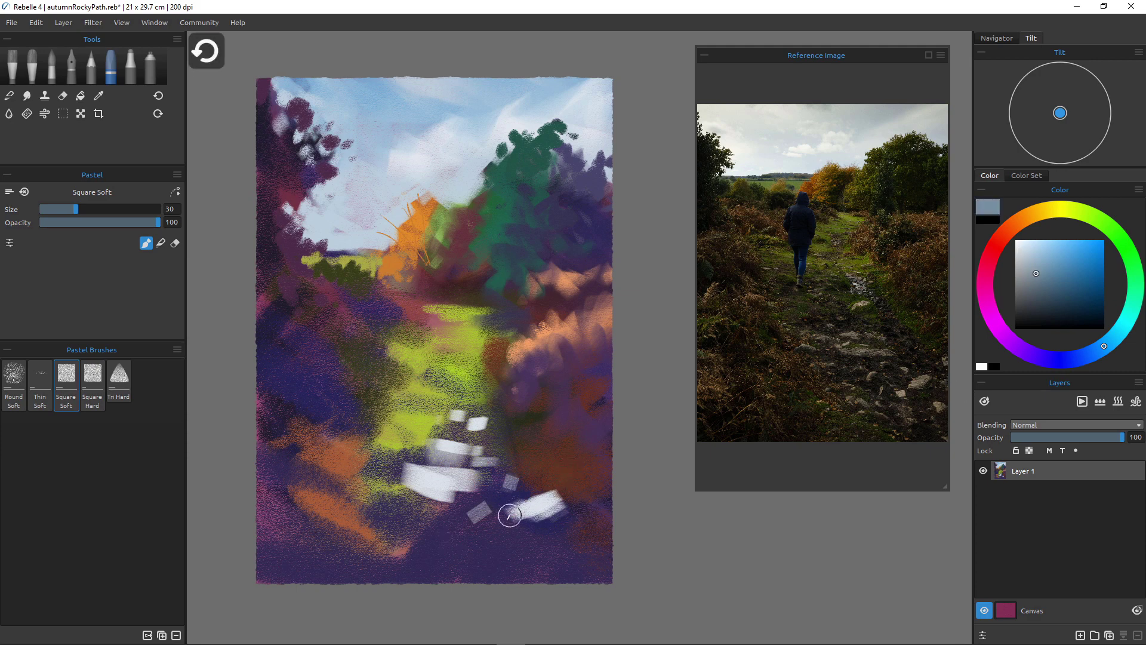
pyautogui.hotkey('ctrl', 'z')
pyautogui.hotkey('ctrl', 'z')
pyautogui.hotkey('ctrl', 'z')
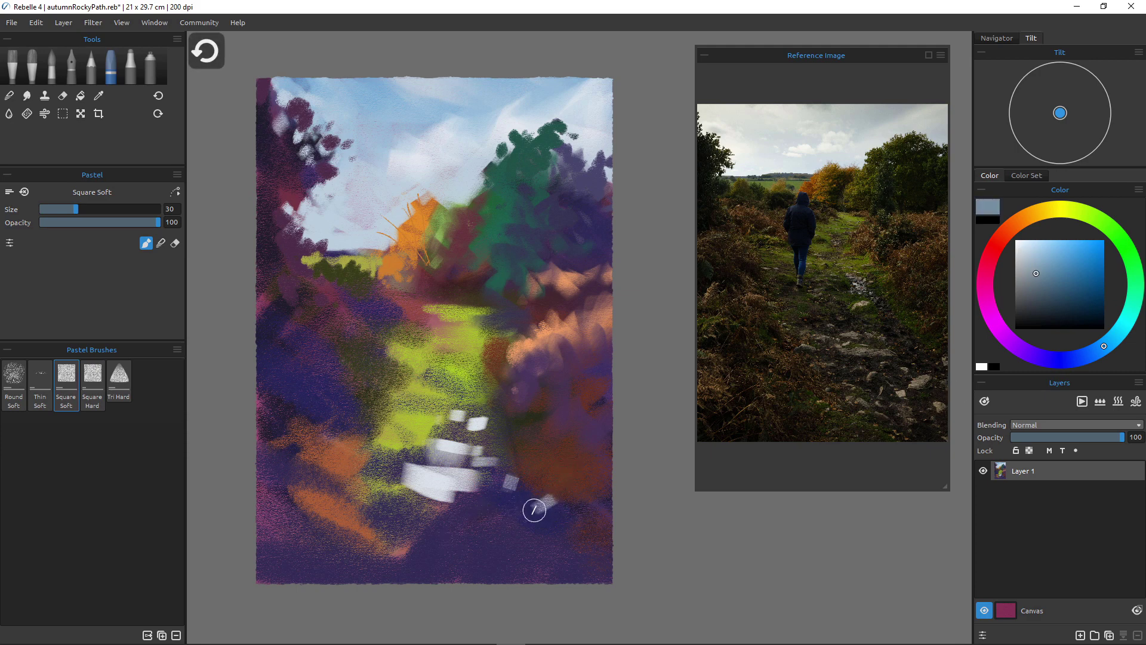
# Paint grey-blue stones across the lower path with Square Soft, reducing the brush for the smaller ones.
pyautogui.moveTo(519, 502); pyautogui.dragTo(582, 523)
pyautogui.click(451, 528)
pyautogui.click(389, 514)
pyautogui.click(417, 521)
pyautogui.press('[')
pyautogui.press('[')
pyautogui.moveTo(366, 503)
pyautogui.mouseDown()
pyautogui.moveTo(404, 508)
pyautogui.moveTo(398, 521)
pyautogui.moveTo(421, 538)
pyautogui.moveTo(454, 537)
pyautogui.moveTo(447, 523)
pyautogui.moveTo(481, 527)
pyautogui.moveTo(429, 521)
pyautogui.moveTo(474, 530)
pyautogui.mouseUp()
# Set the Square Soft brush to size 16 and dab small grey-blue pebbles across the foreground.
pyautogui.press(']')
pyautogui.press(']')
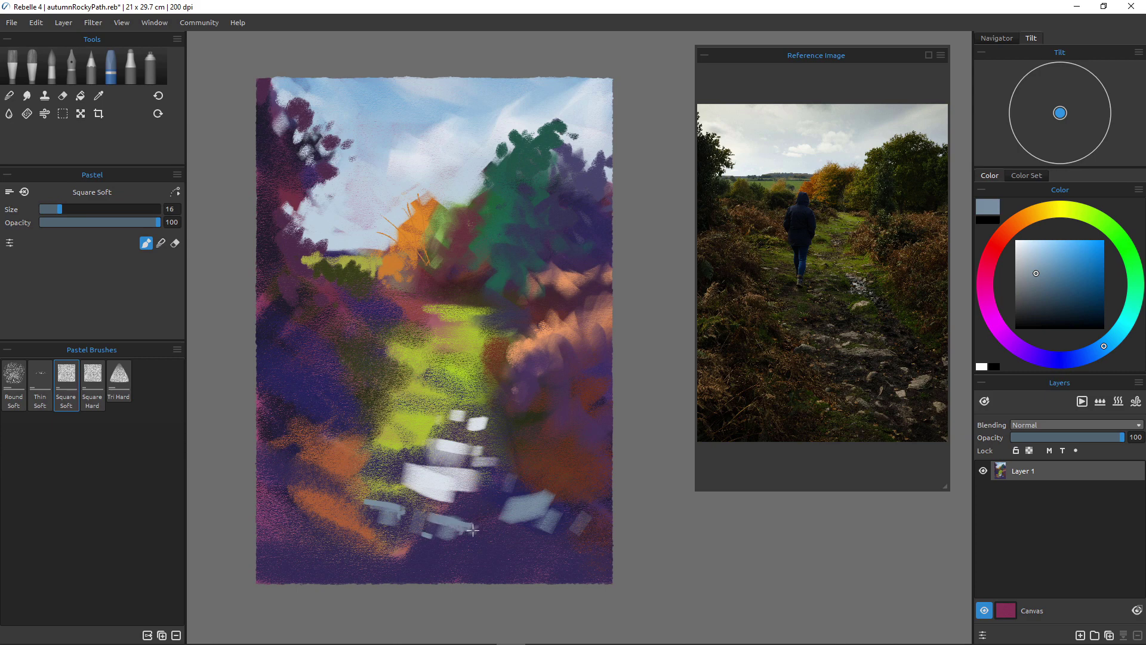
pyautogui.click(494, 540)
pyautogui.click(515, 544)
pyautogui.click(529, 545)
pyautogui.click(458, 548)
pyautogui.click(461, 560)
pyautogui.click(485, 556)
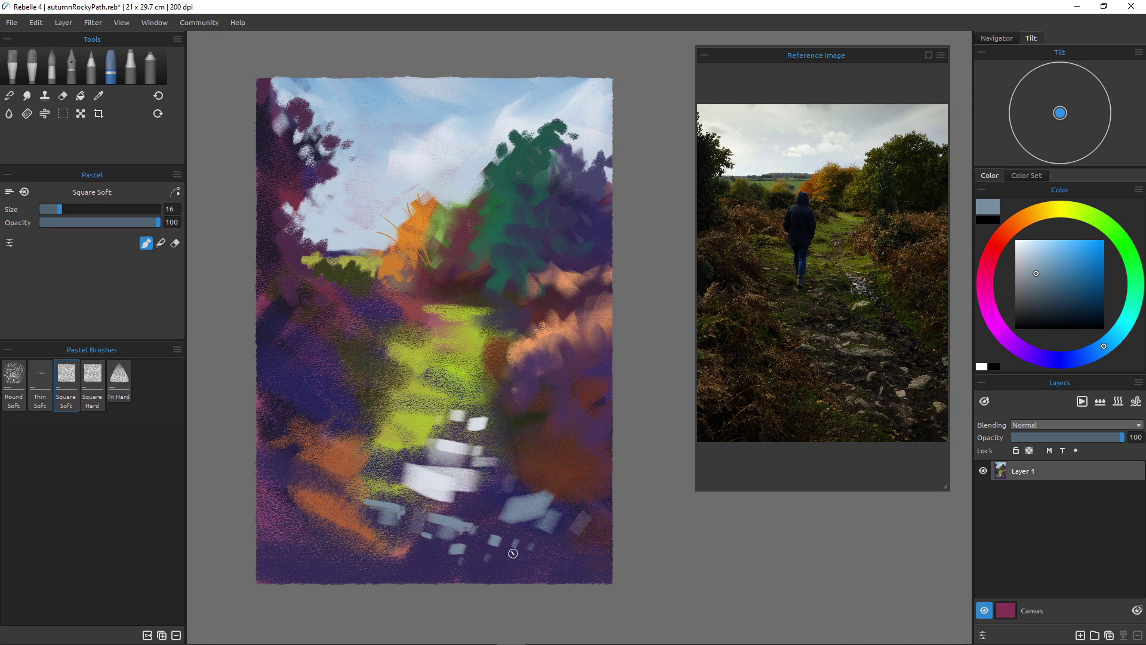
# Shade the pale mid-path stones with grey-blue strokes, add small stones around them, and enlarge the brush to size 35.
pyautogui.moveTo(459, 413)
pyautogui.mouseDown()
pyautogui.moveTo(436, 418)
pyautogui.moveTo(492, 421)
pyautogui.moveTo(474, 422)
pyautogui.moveTo(470, 440)
pyautogui.moveTo(485, 451)
pyautogui.moveTo(407, 469)
pyautogui.moveTo(455, 487)
pyautogui.moveTo(507, 483)
pyautogui.moveTo(530, 491)
pyautogui.moveTo(525, 509)
pyautogui.mouseUp()
pyautogui.click(501, 455)
pyautogui.press(']')
pyautogui.press(']')
pyautogui.press(']')
pyautogui.press(']')
pyautogui.press(']')
pyautogui.press(']')
pyautogui.press(']')
pyautogui.press(']')
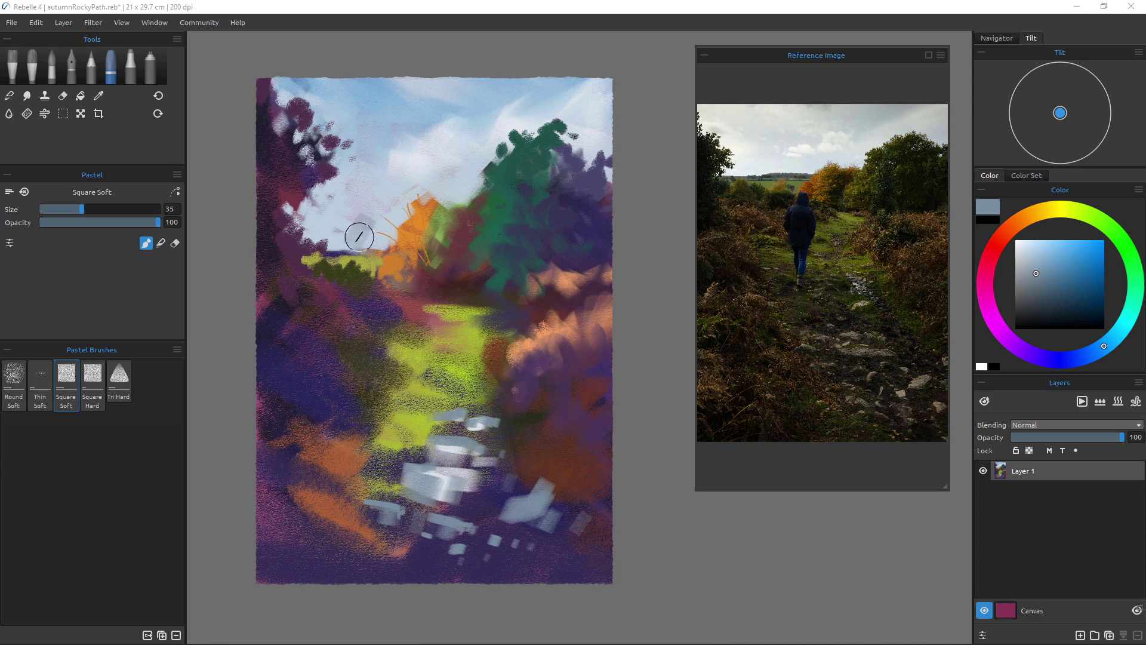
# Sample a light grey-blue from the sky, dab it there, and highlight the large stone on the path's right side.
pyautogui.keyDown('alt'); pyautogui.click(366, 261); pyautogui.keyUp('alt')
pyautogui.moveTo(367, 261); pyautogui.dragTo(373, 241)
pyautogui.moveTo(544, 492)
pyautogui.mouseDown()
pyautogui.moveTo(516, 501)
pyautogui.moveTo(488, 548)
pyautogui.moveTo(455, 527)
pyautogui.moveTo(426, 528)
pyautogui.moveTo(554, 494)
pyautogui.moveTo(540, 504)
pyautogui.moveTo(548, 470)
pyautogui.moveTo(570, 499)
pyautogui.moveTo(541, 472)
pyautogui.moveTo(556, 475)
pyautogui.moveTo(533, 477)
pyautogui.moveTo(557, 480)
pyautogui.moveTo(563, 498)
pyautogui.moveTo(506, 517)
pyautogui.moveTo(536, 519)
pyautogui.moveTo(501, 502)
pyautogui.moveTo(534, 503)
pyautogui.mouseUp()
# With Tri Hard reduced to size 8 and a sampled dark purple, draw cracks across the large mid-path stone.
pyautogui.click(119, 376)
pyautogui.keyDown('alt'); pyautogui.click(544, 466); pyautogui.keyUp('alt')
pyautogui.keyDown('alt'); pyautogui.click(424, 484); pyautogui.keyUp('alt')
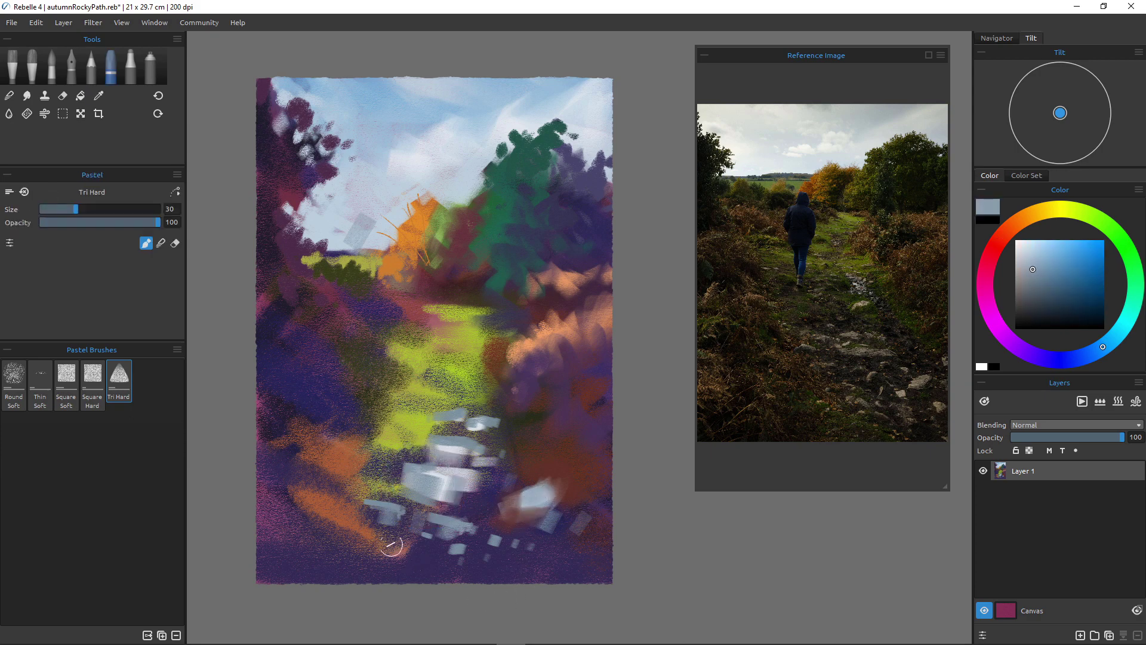
pyautogui.keyDown('alt'); pyautogui.click(483, 511); pyautogui.keyUp('alt')
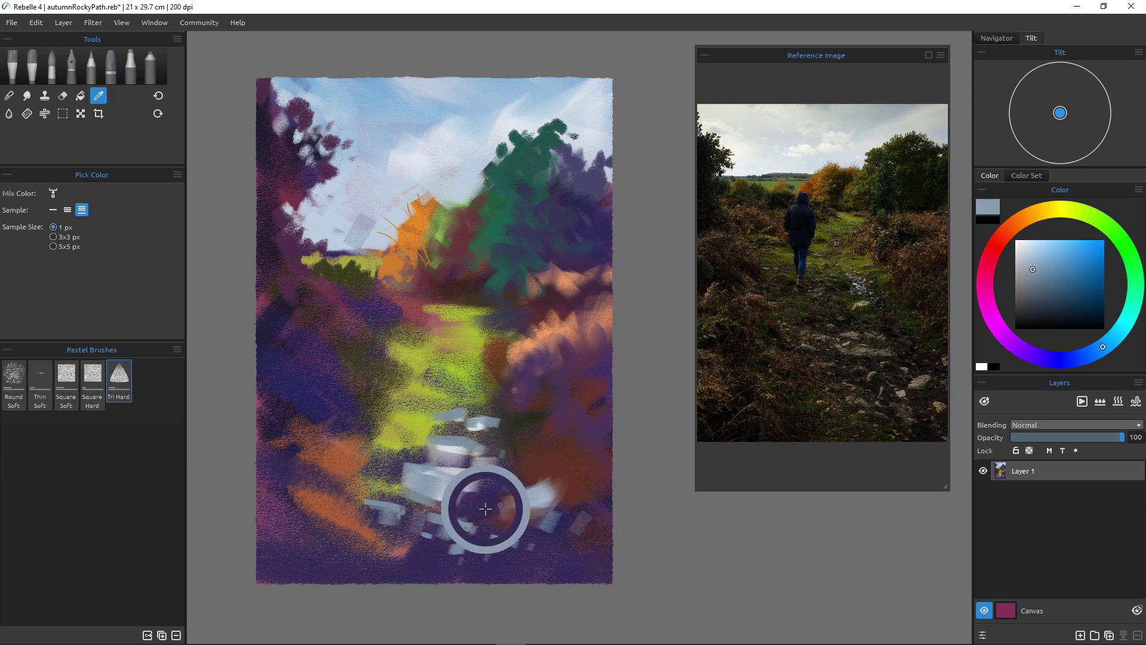
pyautogui.moveTo(436, 507)
pyautogui.mouseDown()
pyautogui.moveTo(462, 506)
pyautogui.moveTo(424, 504)
pyautogui.moveTo(457, 500)
pyautogui.moveTo(424, 462)
pyautogui.moveTo(469, 471)
pyautogui.moveTo(438, 445)
pyautogui.moveTo(457, 486)
pyautogui.moveTo(448, 463)
pyautogui.moveTo(443, 479)
pyautogui.moveTo(425, 477)
pyautogui.moveTo(424, 468)
pyautogui.moveTo(452, 488)
pyautogui.moveTo(461, 472)
pyautogui.moveTo(431, 498)
pyautogui.moveTo(471, 482)
pyautogui.mouseUp()
pyautogui.press('[')
pyautogui.press('[')
pyautogui.press('[')
pyautogui.press('[')
pyautogui.press('[')
pyautogui.press('[')
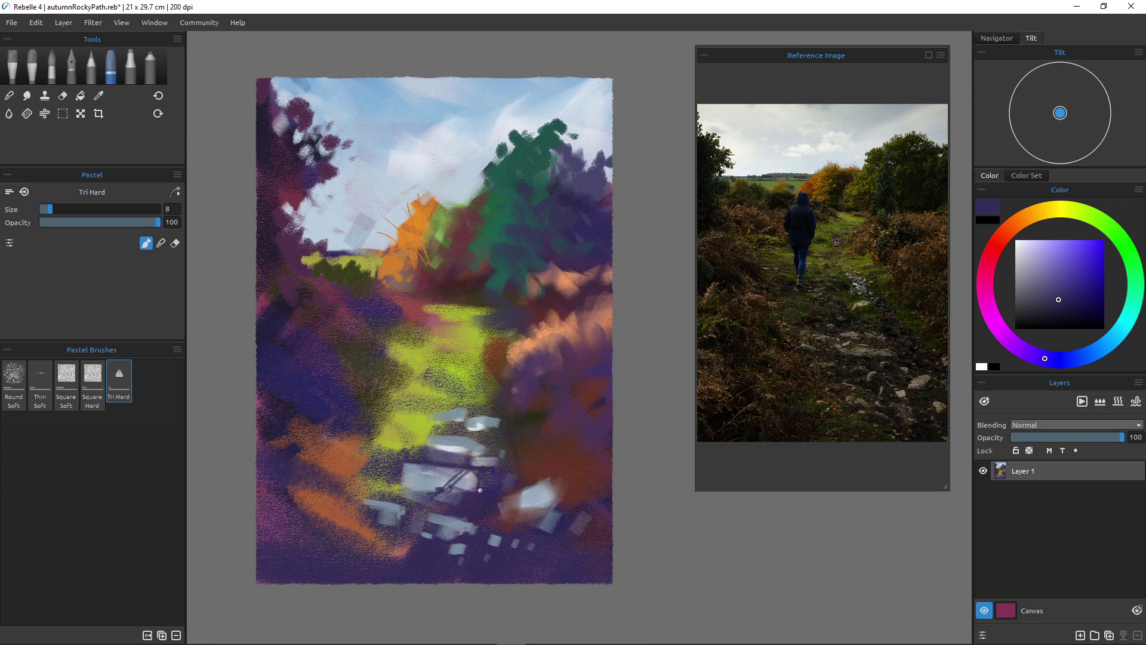
pyautogui.moveTo(463, 465)
pyautogui.mouseDown()
pyautogui.moveTo(409, 461)
pyautogui.moveTo(440, 469)
pyautogui.moveTo(396, 477)
pyautogui.moveTo(440, 492)
pyautogui.mouseUp()
# Break up the surrounding stones with dark purple Tri Hard strokes, raising the brush to size 12.
pyautogui.moveTo(381, 508)
pyautogui.mouseDown()
pyautogui.moveTo(395, 500)
pyautogui.moveTo(357, 505)
pyautogui.moveTo(384, 503)
pyautogui.mouseUp()
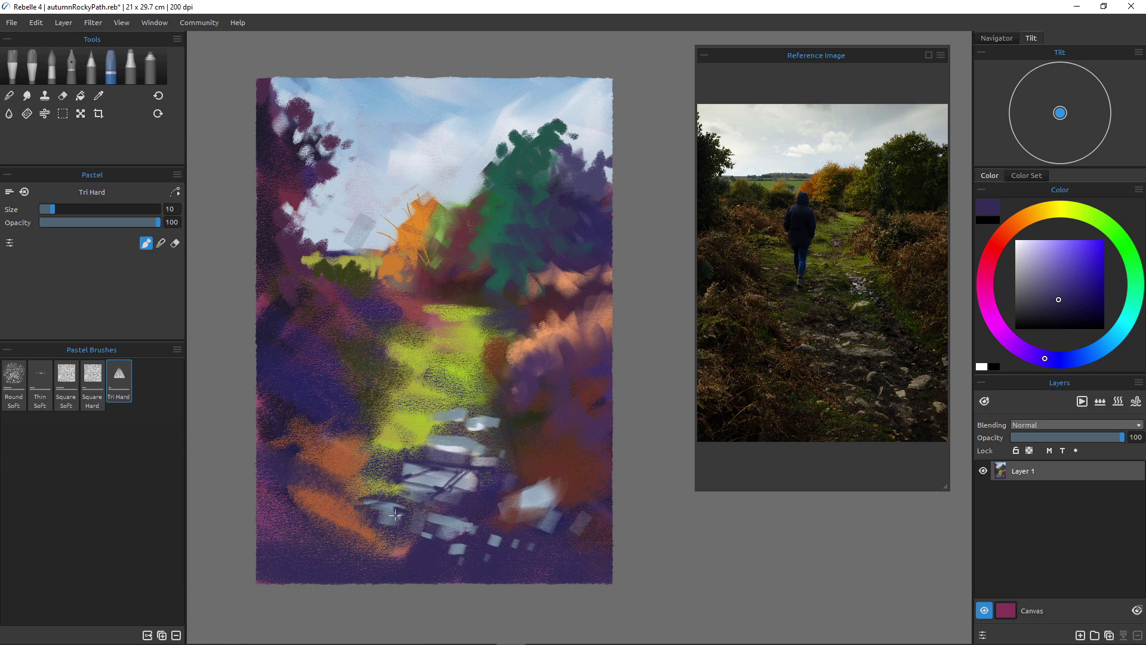
pyautogui.moveTo(403, 513)
pyautogui.mouseDown()
pyautogui.moveTo(380, 505)
pyautogui.moveTo(398, 515)
pyautogui.moveTo(370, 523)
pyautogui.moveTo(388, 542)
pyautogui.mouseUp()
pyautogui.press(']')
pyautogui.moveTo(457, 524)
pyautogui.mouseDown()
pyautogui.moveTo(466, 535)
pyautogui.moveTo(455, 531)
pyautogui.moveTo(471, 526)
pyautogui.mouseUp()
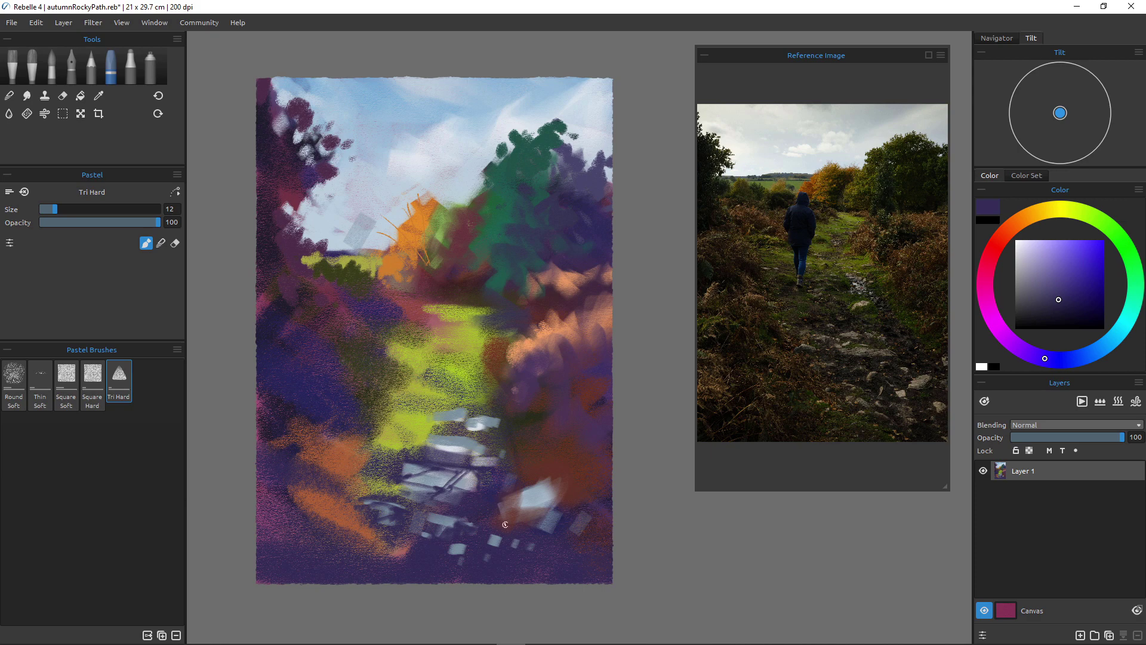
pyautogui.moveTo(550, 483)
pyautogui.mouseDown()
pyautogui.moveTo(533, 512)
pyautogui.moveTo(544, 500)
pyautogui.moveTo(503, 505)
pyautogui.moveTo(542, 500)
pyautogui.mouseUp()
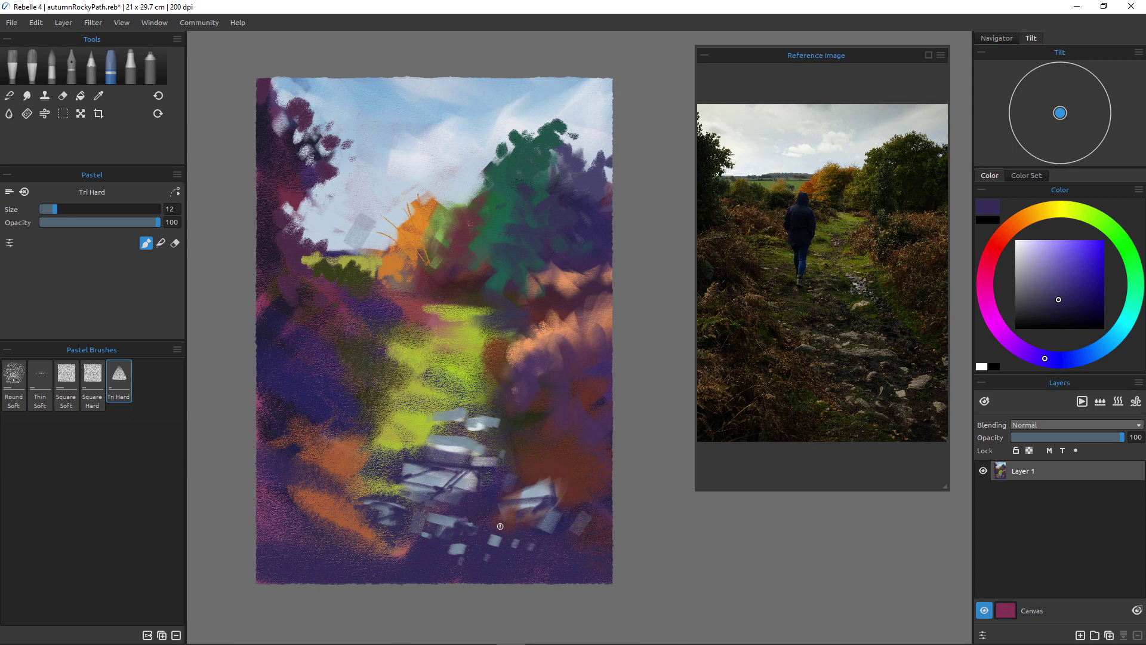
pyautogui.moveTo(487, 413)
pyautogui.mouseDown()
pyautogui.moveTo(458, 426)
pyautogui.moveTo(473, 429)
pyautogui.mouseUp()
pyautogui.moveTo(561, 514)
pyautogui.mouseDown()
pyautogui.moveTo(542, 531)
pyautogui.moveTo(585, 551)
pyautogui.moveTo(569, 513)
pyautogui.moveTo(590, 538)
pyautogui.mouseUp()
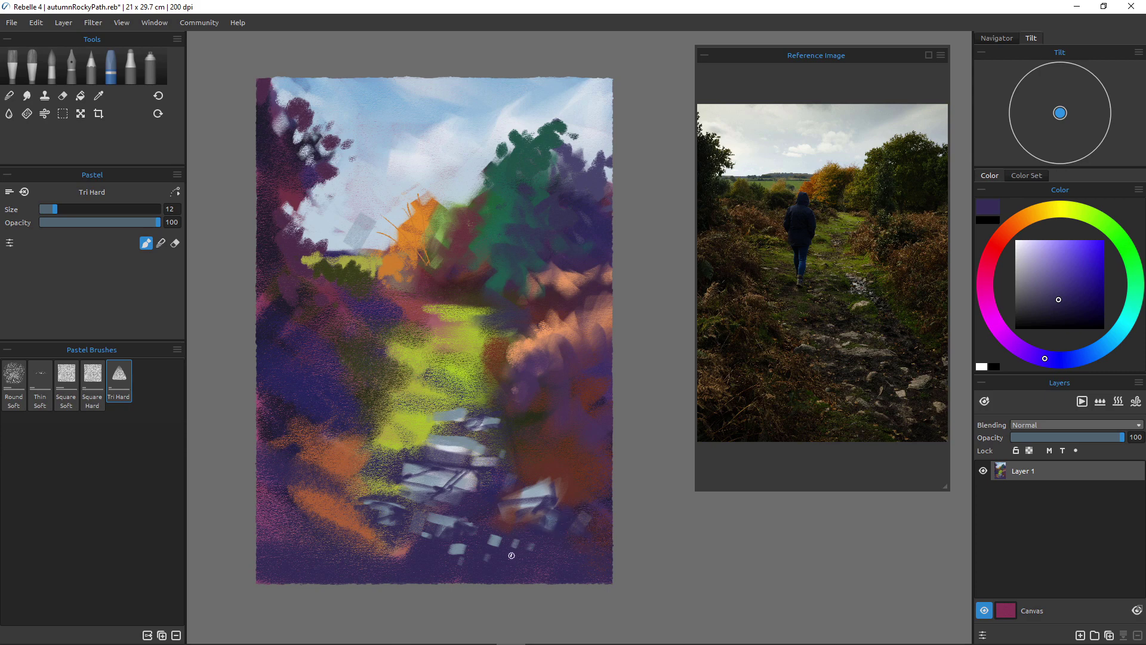
# Set Tri Hard to size 6 and draw fine dark purple lines through the upper stones and along the path's left edge.
pyautogui.press('[')
pyautogui.press('[')
pyautogui.press('[')
pyautogui.press('[')
pyautogui.moveTo(455, 439); pyautogui.dragTo(495, 450)
pyautogui.moveTo(426, 435)
pyautogui.mouseDown()
pyautogui.moveTo(447, 449)
pyautogui.moveTo(430, 440)
pyautogui.moveTo(382, 456)
pyautogui.mouseUp()
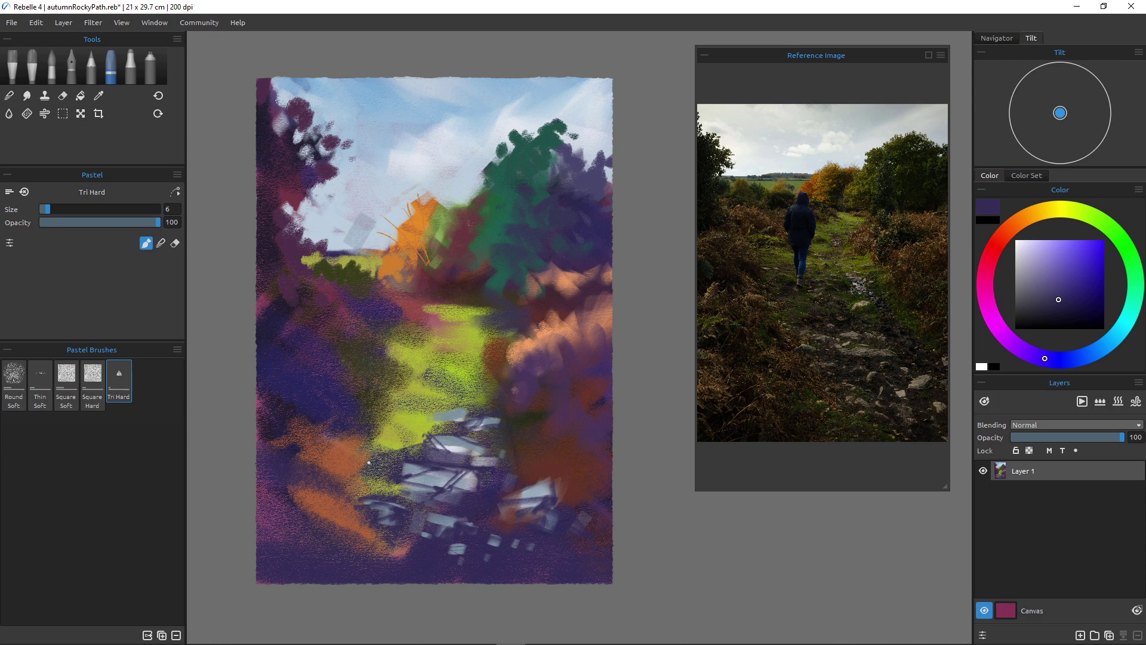
# Switch to a near-black violet and paint shadows around the stones and right foreground, enlarging Tri Hard to size 25.
pyautogui.keyDown('alt'); pyautogui.click(376, 455); pyautogui.keyUp('alt')
pyautogui.press(']')
pyautogui.press(']')
pyautogui.moveTo(467, 507); pyautogui.dragTo(514, 532)
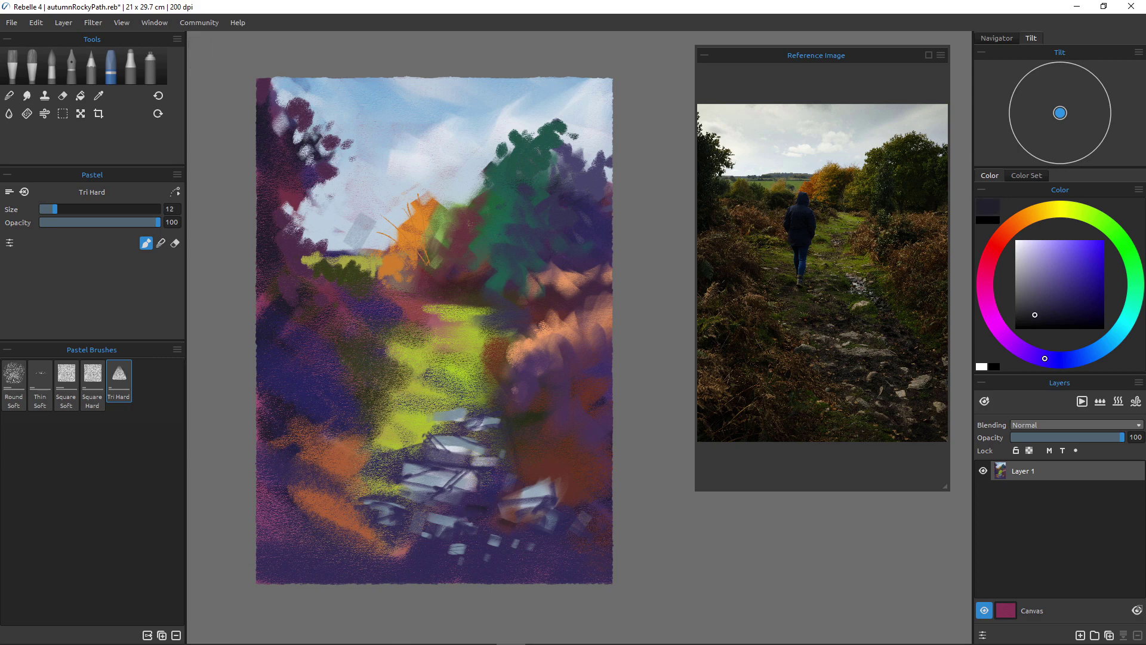
pyautogui.press(']')
pyautogui.press(']')
pyautogui.press(']')
pyautogui.moveTo(565, 517)
pyautogui.mouseDown()
pyautogui.moveTo(573, 543)
pyautogui.moveTo(580, 568)
pyautogui.mouseUp()
pyautogui.moveTo(482, 462)
pyautogui.mouseDown()
pyautogui.moveTo(505, 481)
pyautogui.moveTo(520, 475)
pyautogui.mouseUp()
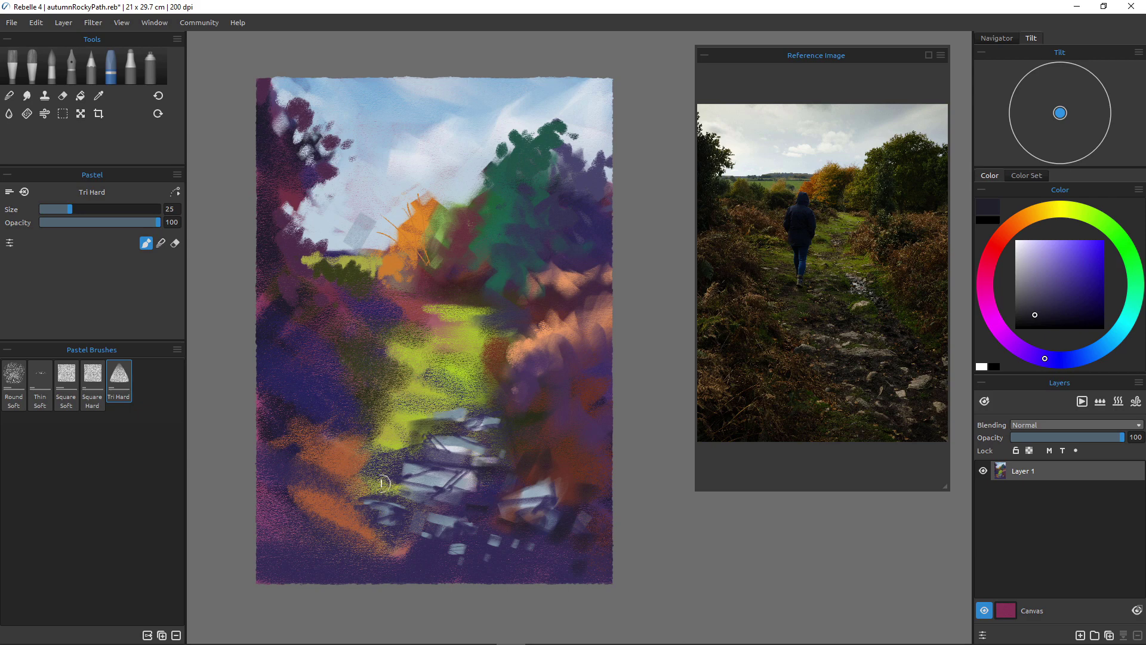
# Paint near-black shadows along the path's left edge and above the stones with Square Soft, reducing it to size 12.
pyautogui.click(66, 378)
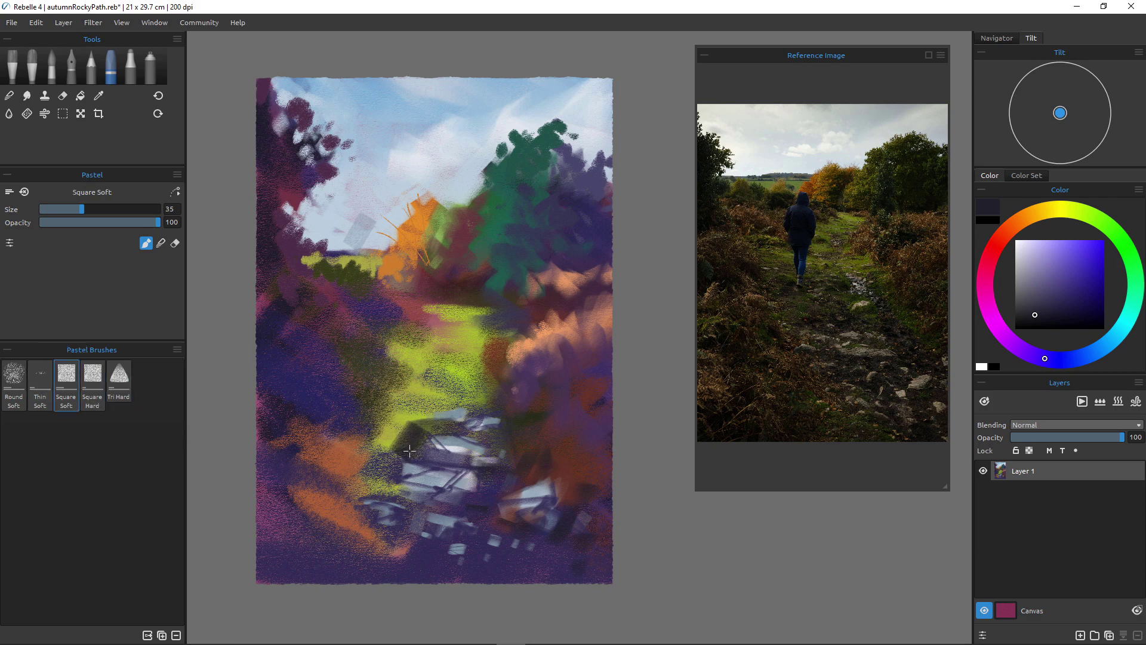
pyautogui.press('[')
pyautogui.press('[')
pyautogui.press('[')
pyautogui.press('[')
pyautogui.press('[')
pyautogui.press('[')
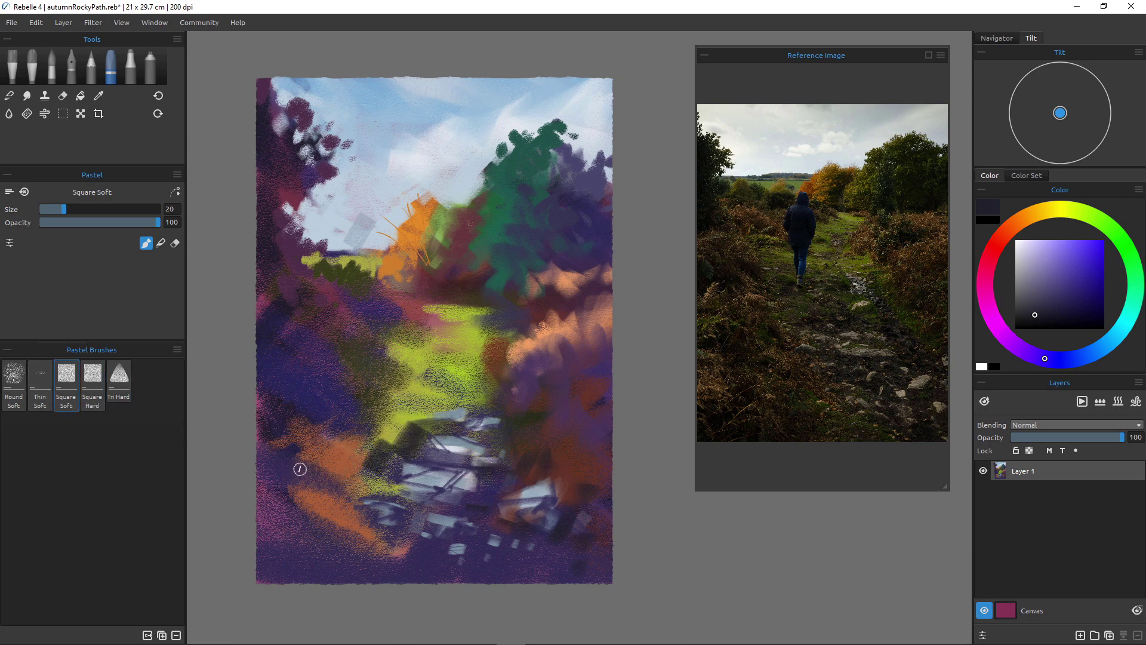
pyautogui.moveTo(356, 426); pyautogui.dragTo(397, 437)
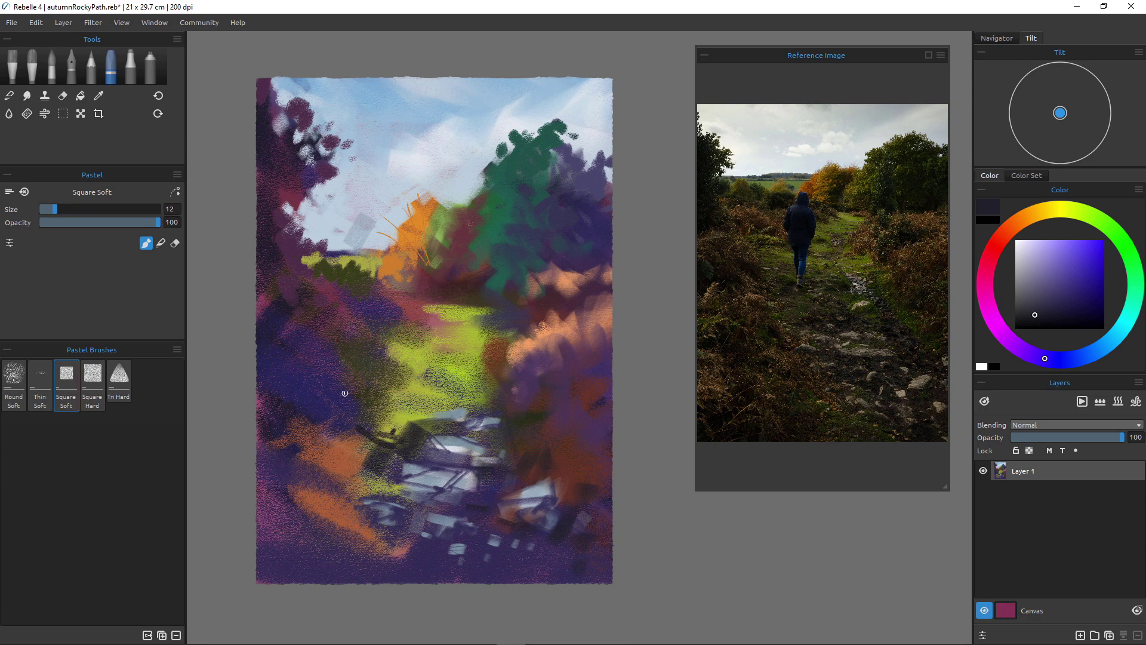
pyautogui.moveTo(426, 413)
pyautogui.mouseDown()
pyautogui.moveTo(453, 408)
pyautogui.moveTo(426, 399)
pyautogui.moveTo(423, 422)
pyautogui.moveTo(407, 394)
pyautogui.moveTo(475, 409)
pyautogui.mouseUp()
# Sample grey-blue and pale tones from the stones and dab small Square Soft stones onto the green part of the path.
pyautogui.keyDown('alt'); pyautogui.click(454, 440); pyautogui.keyUp('alt')
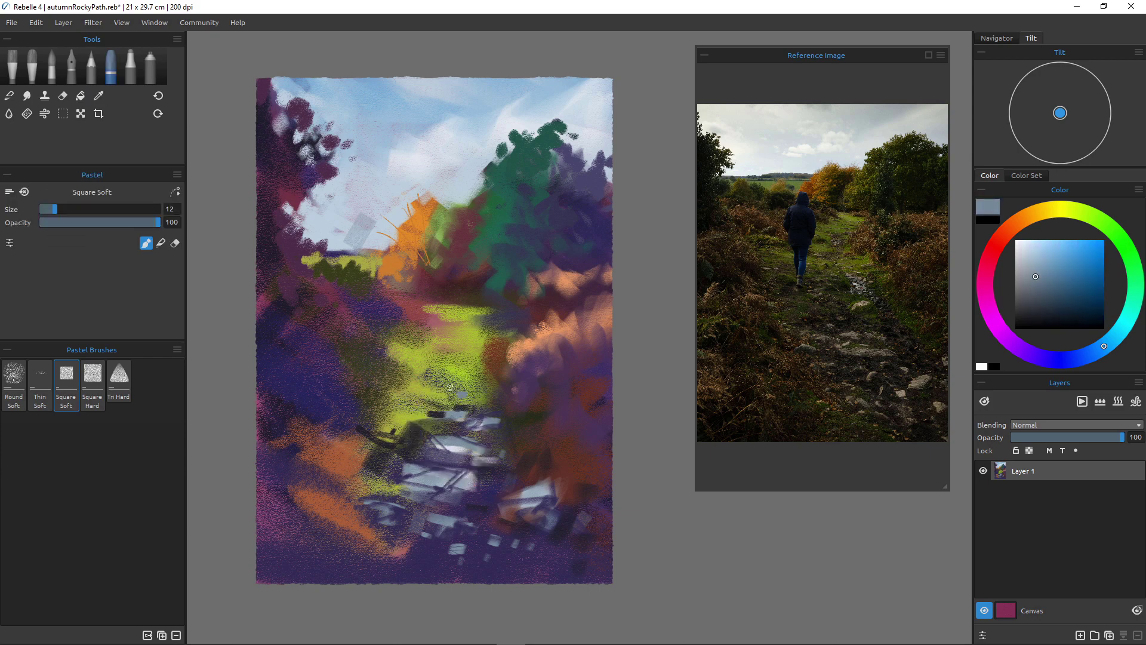
pyautogui.keyDown('alt'); pyautogui.click(446, 439); pyautogui.keyUp('alt')
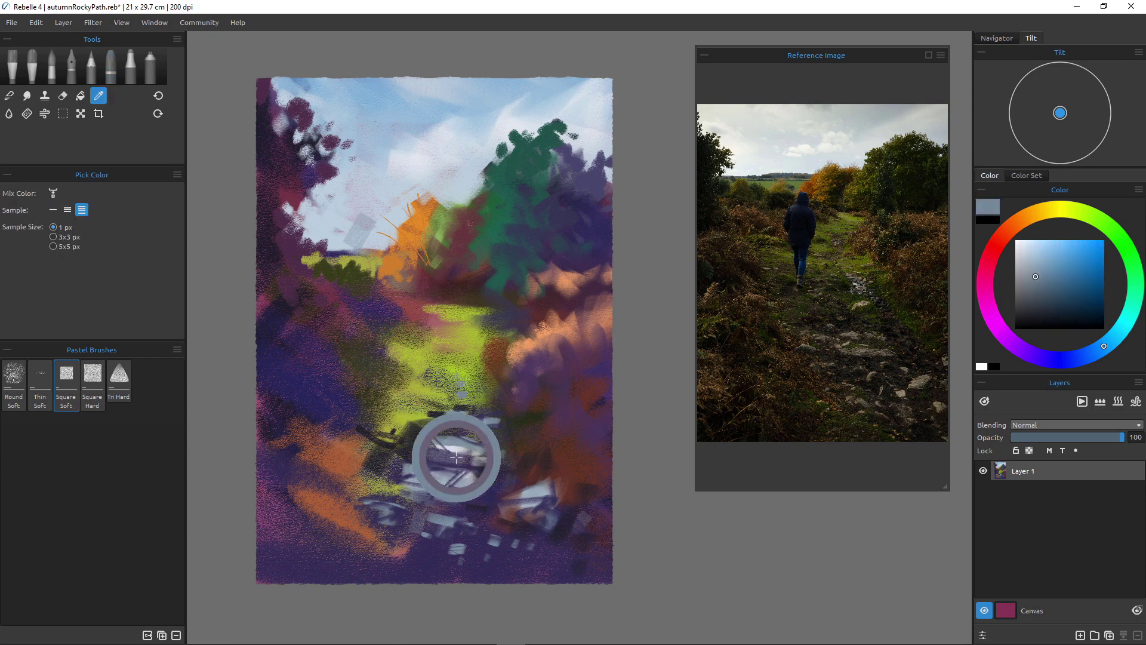
pyautogui.moveTo(461, 382); pyautogui.dragTo(475, 382)
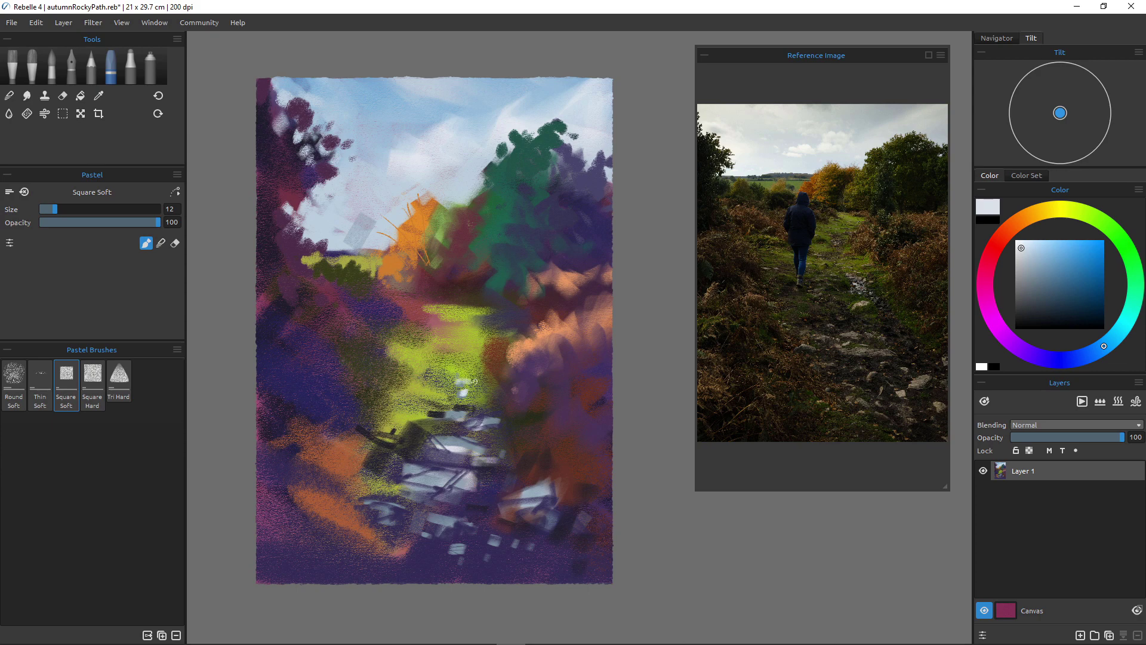
pyautogui.press('[')
# Dab pale specks along the distant green path with Thin Soft at about size 20.
pyautogui.click(40, 385)
pyautogui.press('[')
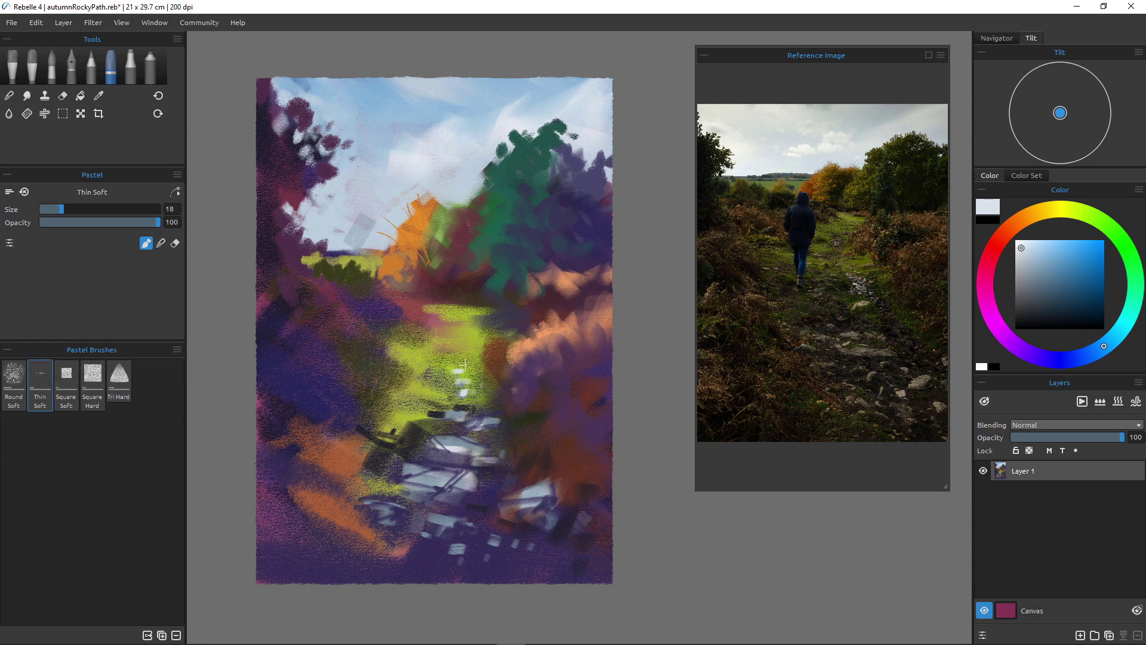
pyautogui.press(']')
pyautogui.click(440, 325)
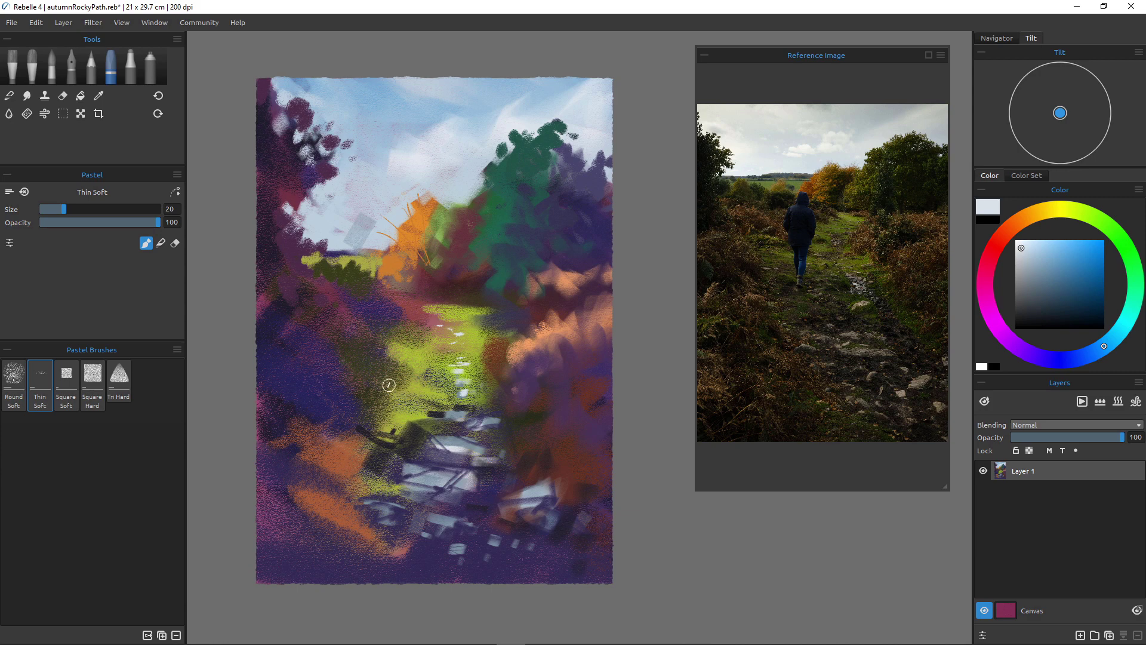
# Sample grey-blue from the stones and add Thin Soft strokes at size 40 on the left of the green path.
pyautogui.keyDown('alt'); pyautogui.click(450, 444); pyautogui.keyUp('alt')
pyautogui.keyDown('alt'); pyautogui.click(449, 443); pyautogui.keyUp('alt')
pyautogui.press(']')
pyautogui.press(']')
pyautogui.moveTo(413, 367); pyautogui.dragTo(427, 377)
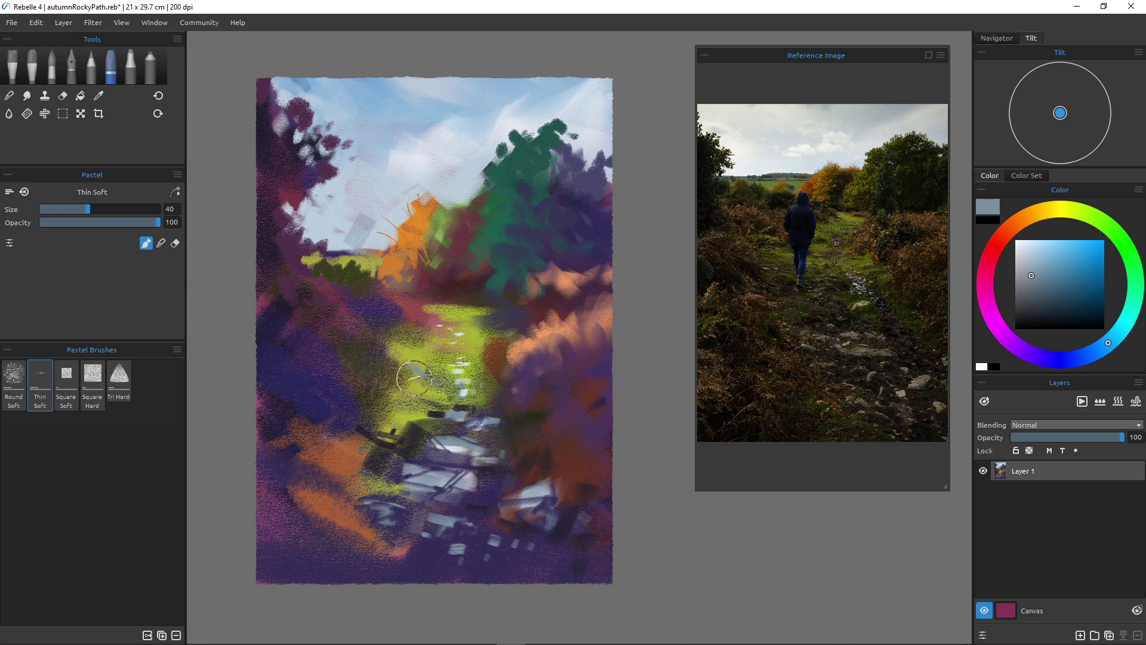
pyautogui.moveTo(404, 386)
pyautogui.mouseDown()
pyautogui.moveTo(443, 409)
pyautogui.moveTo(437, 377)
pyautogui.moveTo(462, 387)
pyautogui.moveTo(453, 407)
pyautogui.moveTo(442, 404)
pyautogui.moveTo(412, 373)
pyautogui.moveTo(431, 367)
pyautogui.moveTo(415, 351)
pyautogui.moveTo(535, 358)
pyautogui.moveTo(422, 382)
pyautogui.moveTo(444, 398)
pyautogui.moveTo(418, 382)
pyautogui.mouseUp()
# Choose a near-white and scratch highlights on the large mid-path stone's right end, reducing Thin Soft to size 12.
pyautogui.click(1020, 245)
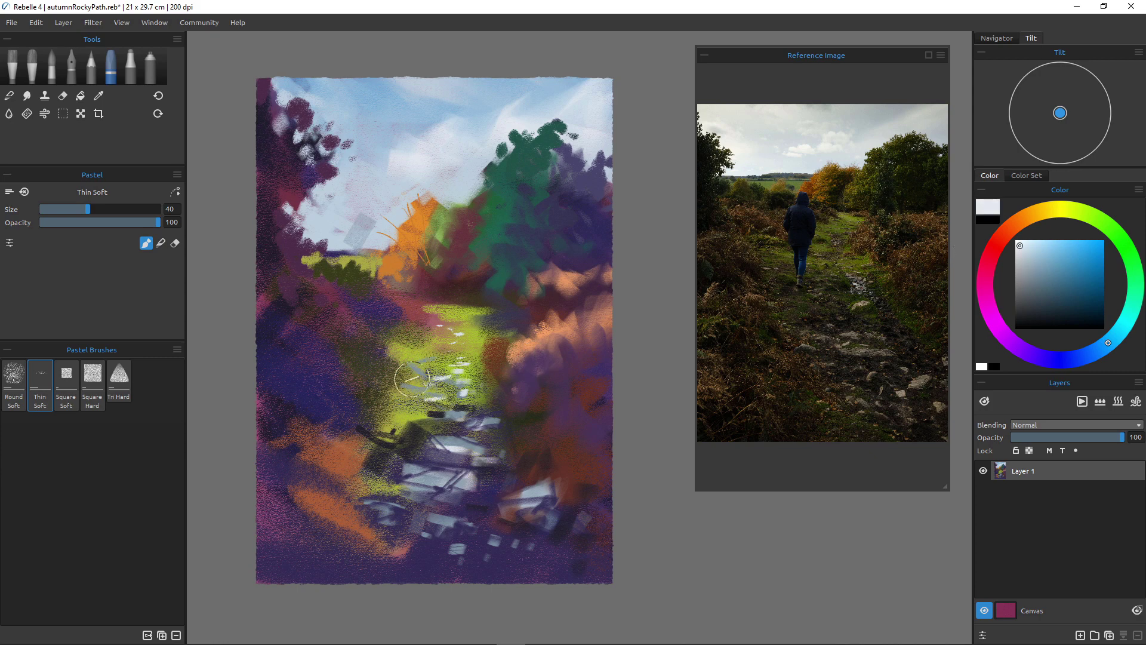
pyautogui.moveTo(474, 491)
pyautogui.mouseDown()
pyautogui.moveTo(485, 478)
pyautogui.moveTo(477, 489)
pyautogui.mouseUp()
pyautogui.press('[')
pyautogui.press('[')
pyautogui.press('[')
pyautogui.press('[')
pyautogui.press('[')
pyautogui.press('[')
pyautogui.press('[')
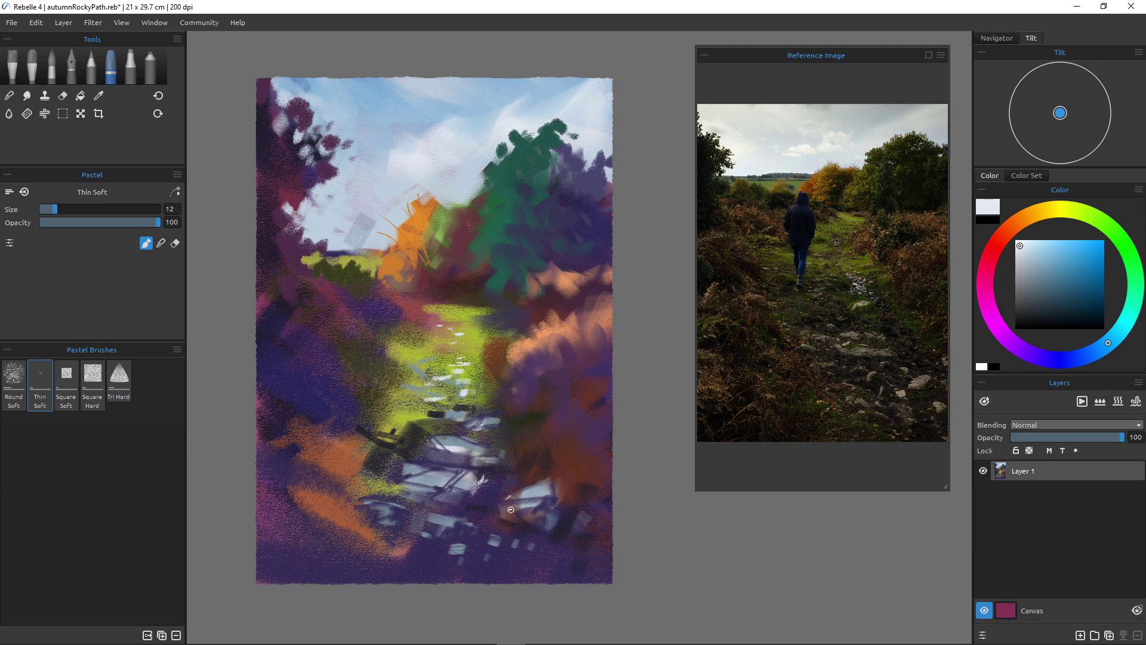
# Enlarge Thin Soft to size 25 and scribble near-white highlights on the right-hand stone and the upper mid-path stone.
pyautogui.press(']')
pyautogui.press(']')
pyautogui.press(']')
pyautogui.press(']')
pyautogui.press(']')
pyautogui.press(']')
pyautogui.press(']')
pyautogui.press(']')
pyautogui.press(']')
pyautogui.press(']')
pyautogui.press(']')
pyautogui.moveTo(511, 489); pyautogui.dragTo(509, 505)
pyautogui.moveTo(452, 439); pyautogui.dragTo(435, 447)
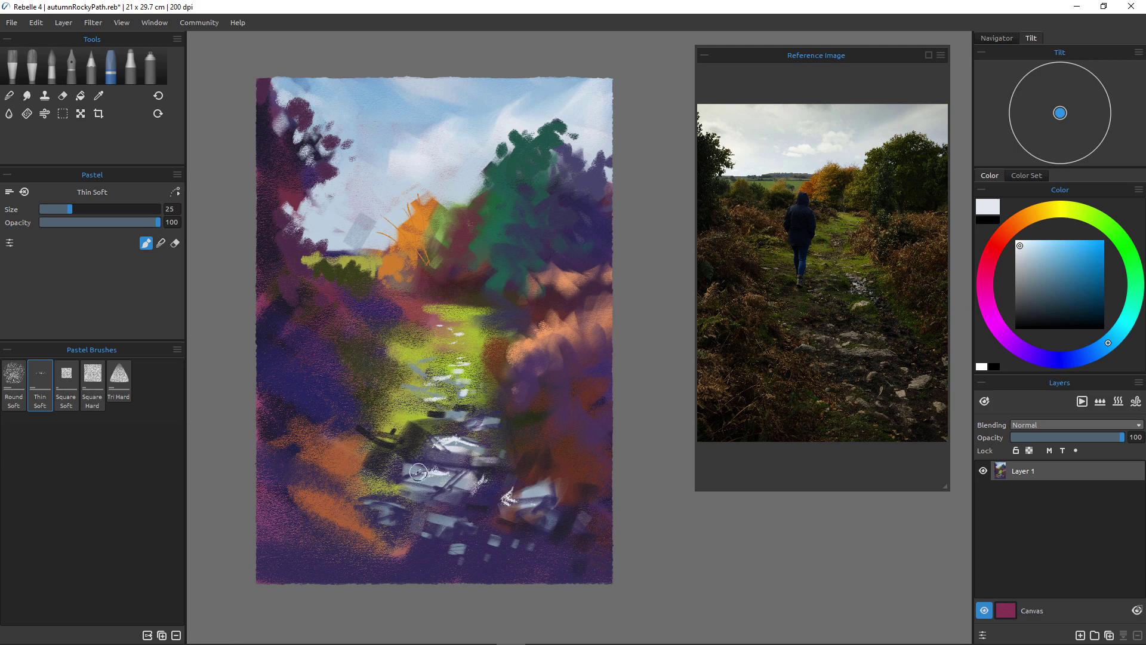
# Add more near-white scribbled highlights to the right-hand, left-hand and lower path stones.
pyautogui.moveTo(532, 494); pyautogui.dragTo(518, 492)
pyautogui.moveTo(397, 505)
pyautogui.mouseDown()
pyautogui.moveTo(411, 508)
pyautogui.moveTo(362, 501)
pyautogui.moveTo(378, 501)
pyautogui.mouseUp()
pyautogui.moveTo(455, 515)
pyautogui.mouseDown()
pyautogui.moveTo(426, 520)
pyautogui.moveTo(452, 520)
pyautogui.mouseUp()
# Undo the last stroke and paint near-white highlights over the path stones with Tri Hard at size 16.
pyautogui.click(119, 382)
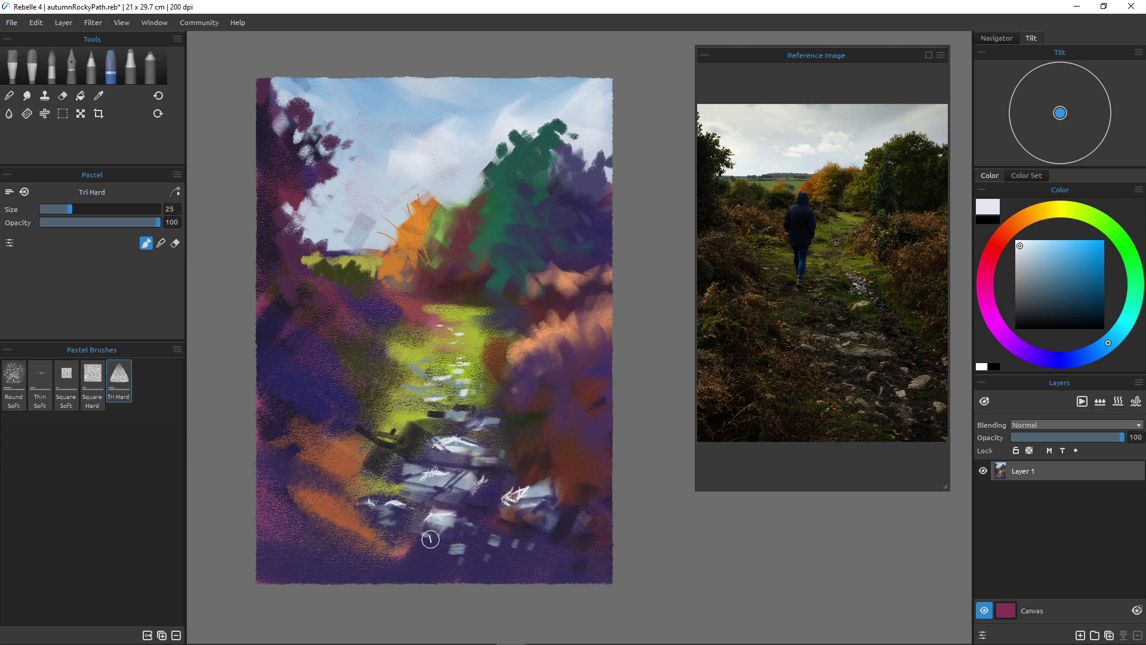
pyautogui.hotkey('ctrl', 'z')
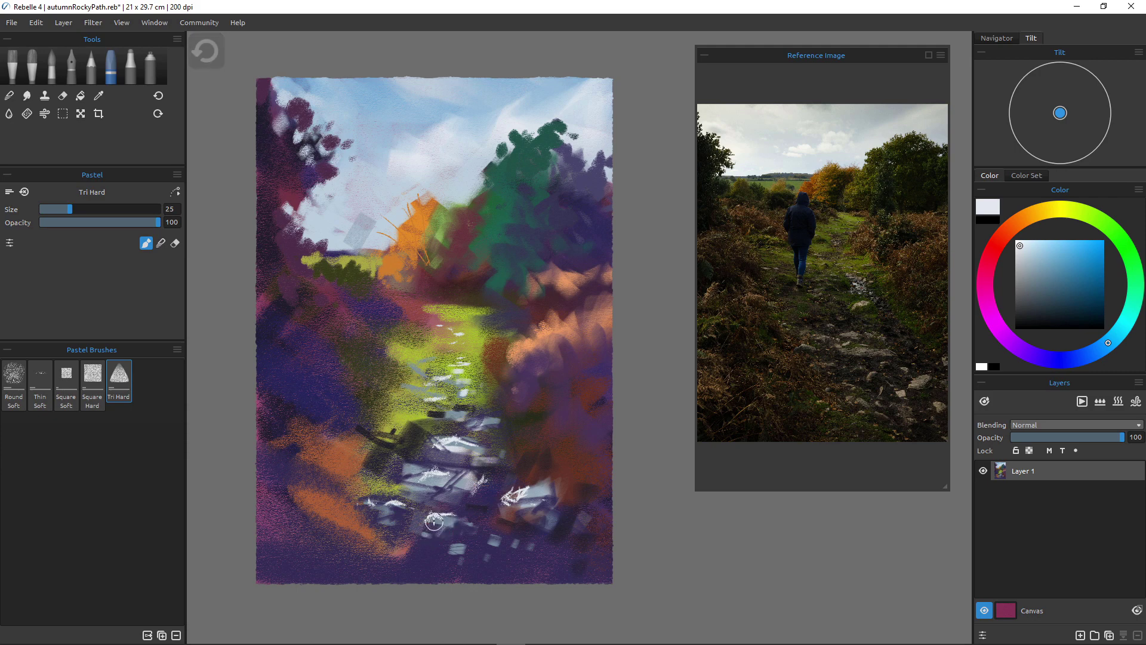
pyautogui.press('[')
pyautogui.press('[')
pyautogui.press('[')
pyautogui.press('[')
pyautogui.press('[')
pyautogui.press('[')
pyautogui.press('[')
pyautogui.press('[')
pyautogui.press('[')
pyautogui.moveTo(431, 518)
pyautogui.mouseDown()
pyautogui.moveTo(521, 513)
pyautogui.moveTo(519, 499)
pyautogui.moveTo(541, 490)
pyautogui.moveTo(484, 478)
pyautogui.mouseUp()
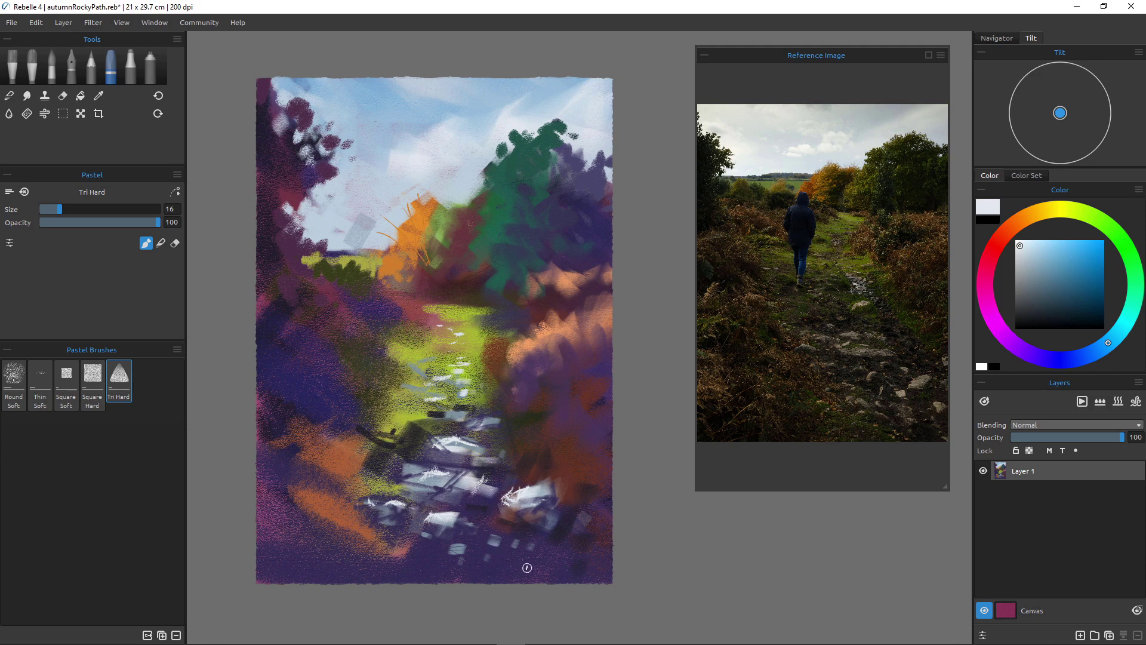
# Switch Tri Hard to blending and soften the path stones and the dark strokes along the path's left edge.
pyautogui.click(161, 243)
pyautogui.moveTo(474, 488)
pyautogui.mouseDown()
pyautogui.moveTo(533, 513)
pyautogui.moveTo(534, 481)
pyautogui.moveTo(556, 493)
pyautogui.moveTo(528, 495)
pyautogui.moveTo(555, 504)
pyautogui.mouseUp()
pyautogui.moveTo(441, 540)
pyautogui.mouseDown()
pyautogui.moveTo(475, 519)
pyautogui.moveTo(511, 519)
pyautogui.mouseUp()
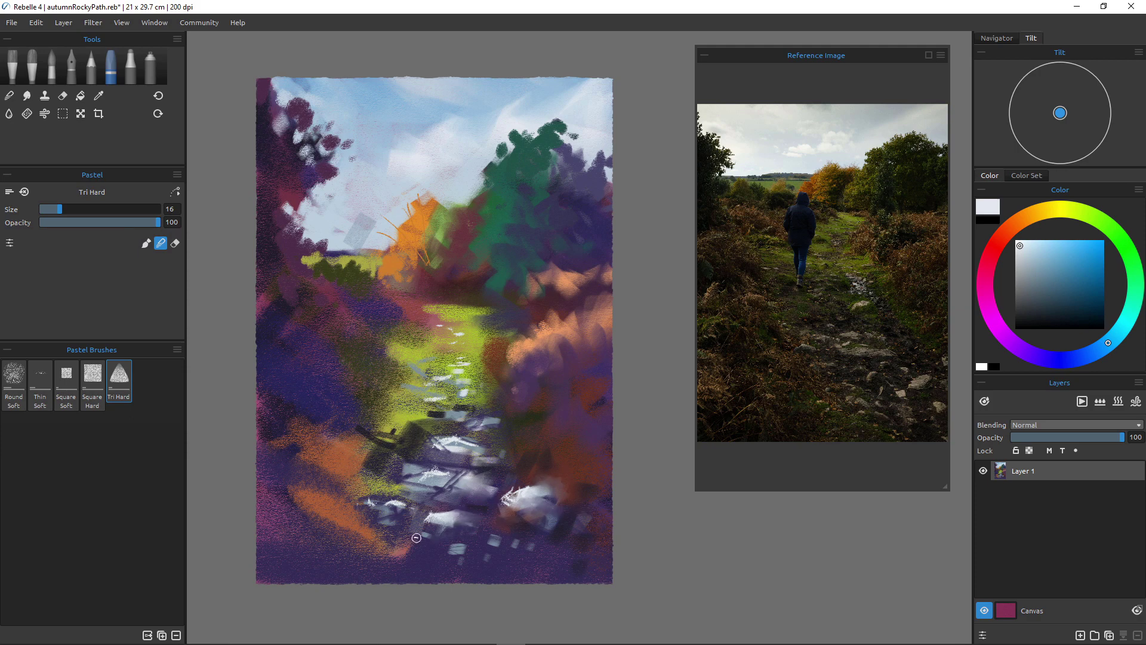
pyautogui.moveTo(462, 445)
pyautogui.mouseDown()
pyautogui.moveTo(513, 452)
pyautogui.moveTo(489, 443)
pyautogui.moveTo(484, 425)
pyautogui.moveTo(518, 440)
pyautogui.moveTo(507, 417)
pyautogui.mouseUp()
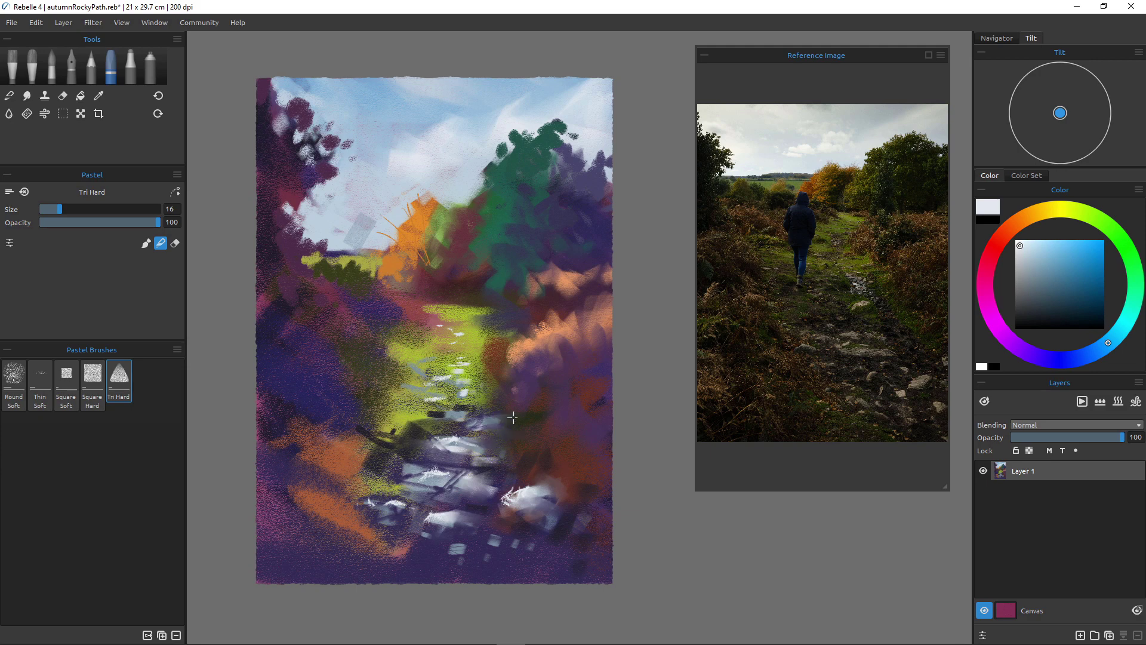
pyautogui.moveTo(391, 498)
pyautogui.mouseDown()
pyautogui.moveTo(427, 528)
pyautogui.moveTo(432, 518)
pyautogui.moveTo(408, 535)
pyautogui.moveTo(433, 518)
pyautogui.moveTo(396, 511)
pyautogui.moveTo(385, 535)
pyautogui.mouseUp()
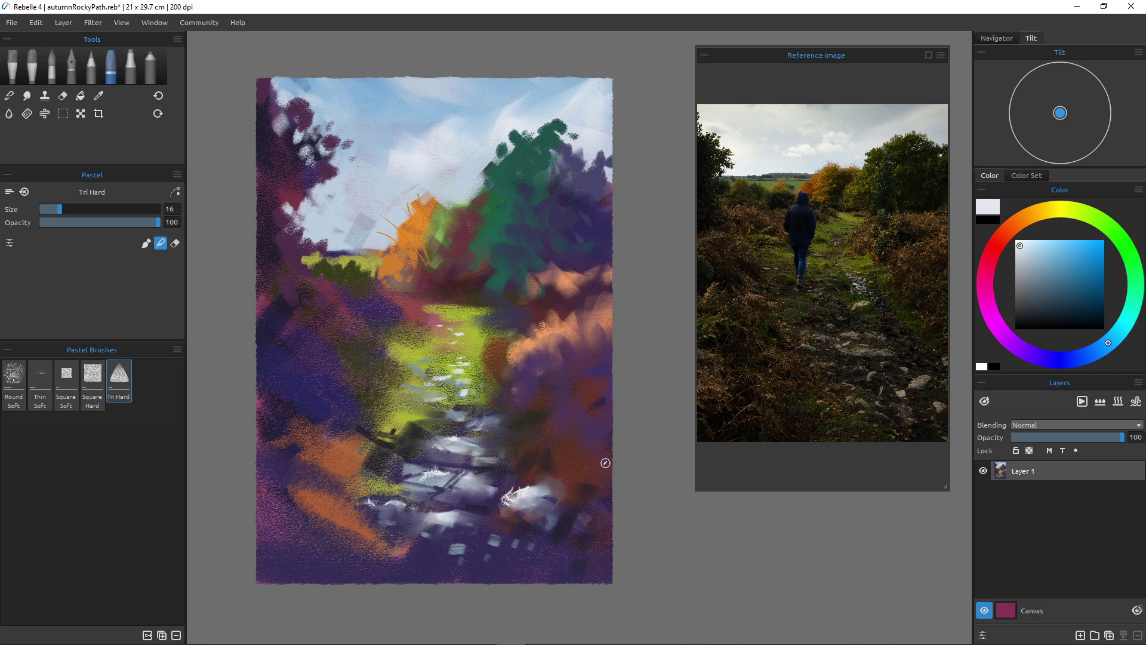
pyautogui.moveTo(402, 439)
pyautogui.mouseDown()
pyautogui.moveTo(385, 429)
pyautogui.moveTo(418, 424)
pyautogui.moveTo(397, 426)
pyautogui.mouseUp()
# Blend the green tree's outline into the sky, enlarging the Tri Hard blender to size 30.
pyautogui.moveTo(478, 182)
pyautogui.mouseDown()
pyautogui.moveTo(476, 194)
pyautogui.moveTo(465, 178)
pyautogui.moveTo(502, 178)
pyautogui.mouseUp()
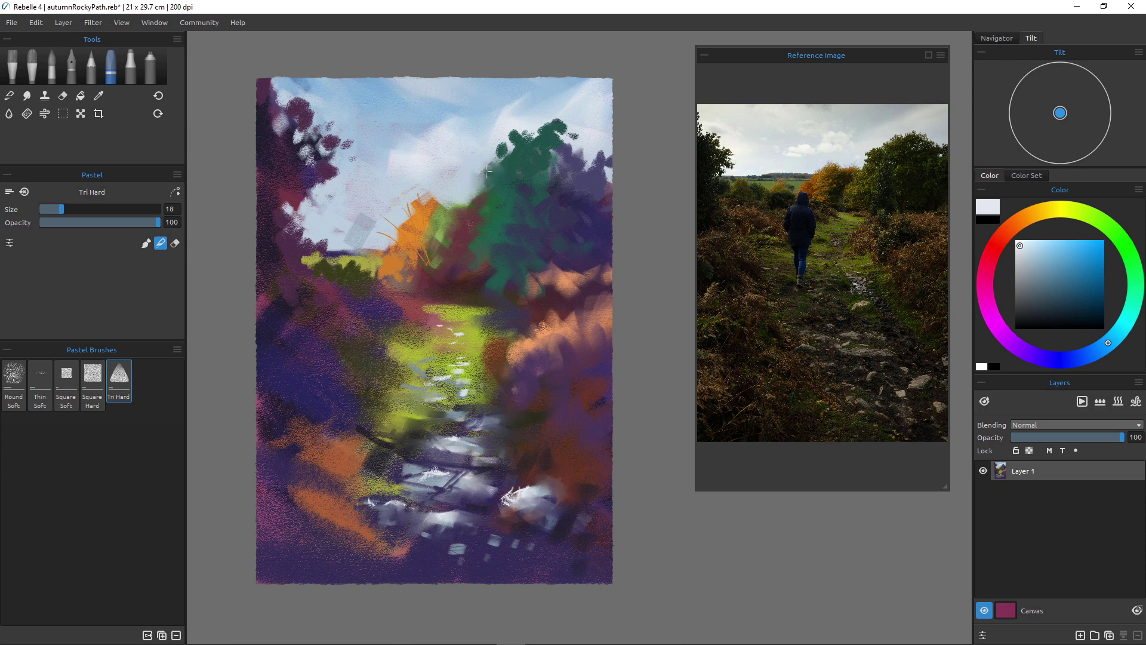
pyautogui.press('[')
pyautogui.press(']')
pyautogui.press(']')
pyautogui.press(']')
pyautogui.press(']')
pyautogui.press(']')
pyautogui.press(']')
pyautogui.press(']')
pyautogui.press(']')
pyautogui.press(']')
pyautogui.press(']')
pyautogui.press(']')
pyautogui.press(']')
pyautogui.press(']')
pyautogui.press(']')
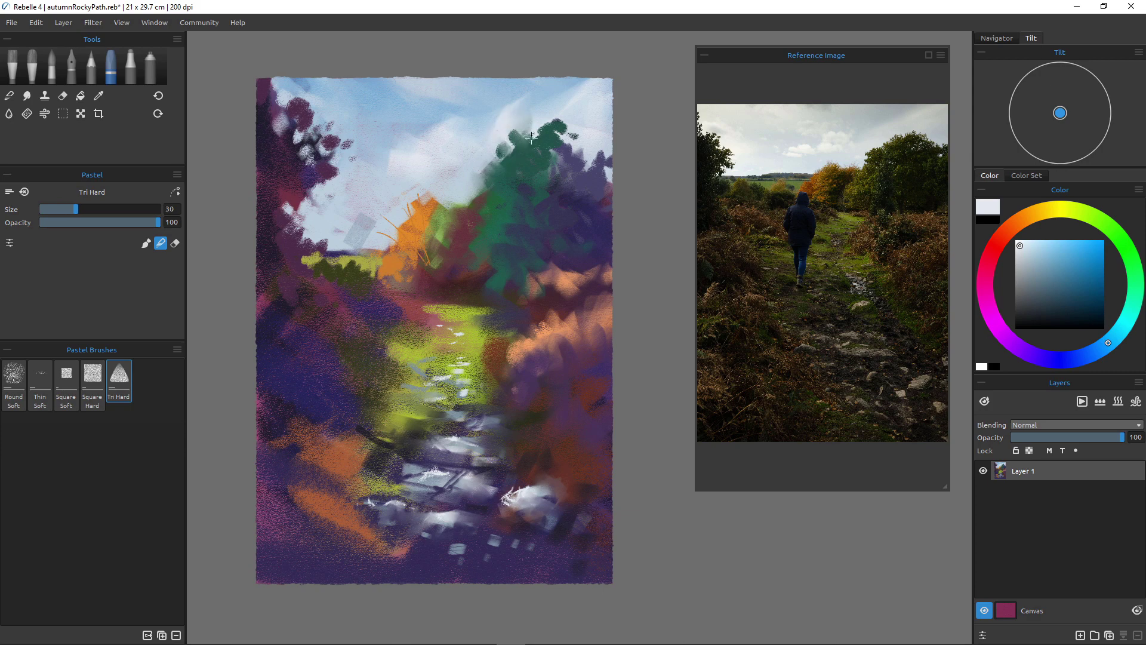
pyautogui.moveTo(507, 127)
pyautogui.mouseDown()
pyautogui.moveTo(518, 102)
pyautogui.moveTo(537, 132)
pyautogui.moveTo(560, 123)
pyautogui.moveTo(560, 111)
pyautogui.moveTo(574, 149)
pyautogui.mouseUp()
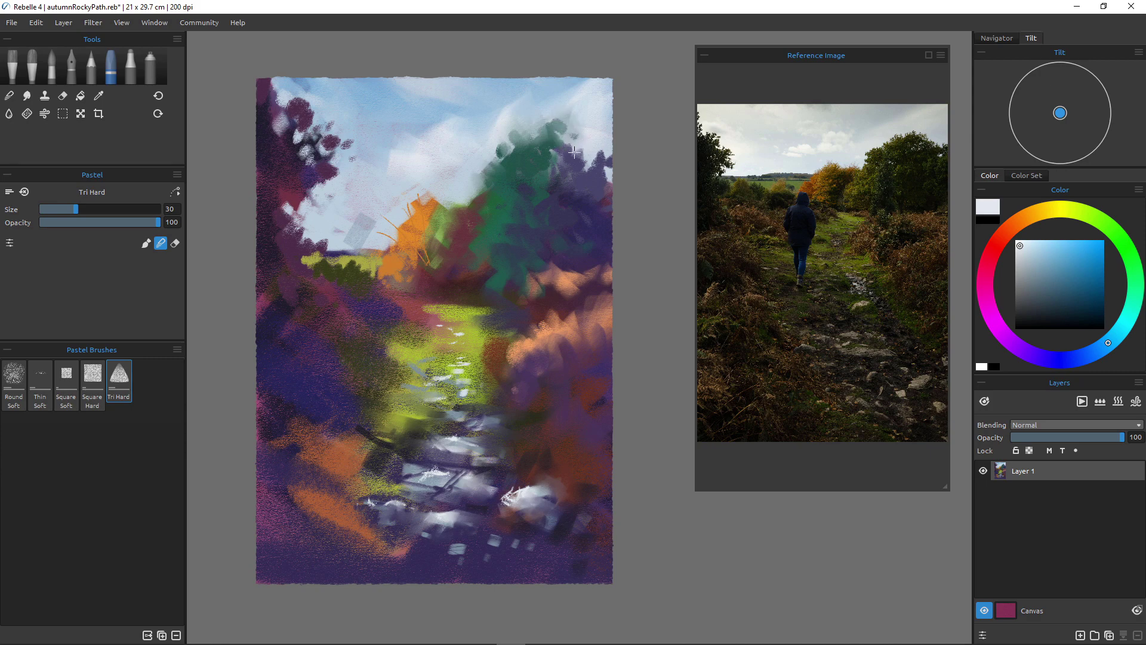
# Blend the edges of the purple tree on the left and the orange tree in the distance.
pyautogui.moveTo(343, 179)
pyautogui.mouseDown()
pyautogui.moveTo(315, 167)
pyautogui.moveTo(304, 178)
pyautogui.moveTo(330, 220)
pyautogui.moveTo(301, 228)
pyautogui.moveTo(325, 225)
pyautogui.moveTo(329, 249)
pyautogui.mouseUp()
pyautogui.moveTo(294, 97); pyautogui.dragTo(298, 112)
pyautogui.moveTo(412, 263)
pyautogui.mouseDown()
pyautogui.moveTo(408, 197)
pyautogui.moveTo(415, 236)
pyautogui.moveTo(397, 233)
pyautogui.moveTo(441, 208)
pyautogui.moveTo(443, 253)
pyautogui.mouseUp()
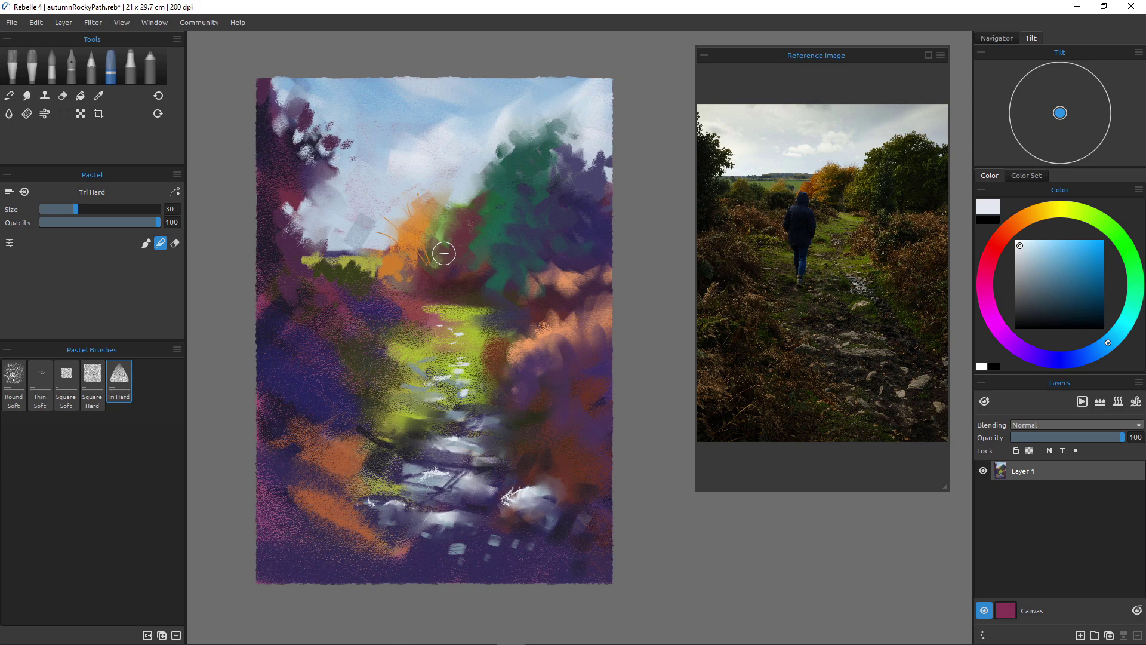
# Blend the orange bracken on both sides of the path into the surrounding purples.
pyautogui.moveTo(563, 334); pyautogui.dragTo(573, 385)
pyautogui.moveTo(597, 326); pyautogui.dragTo(612, 378)
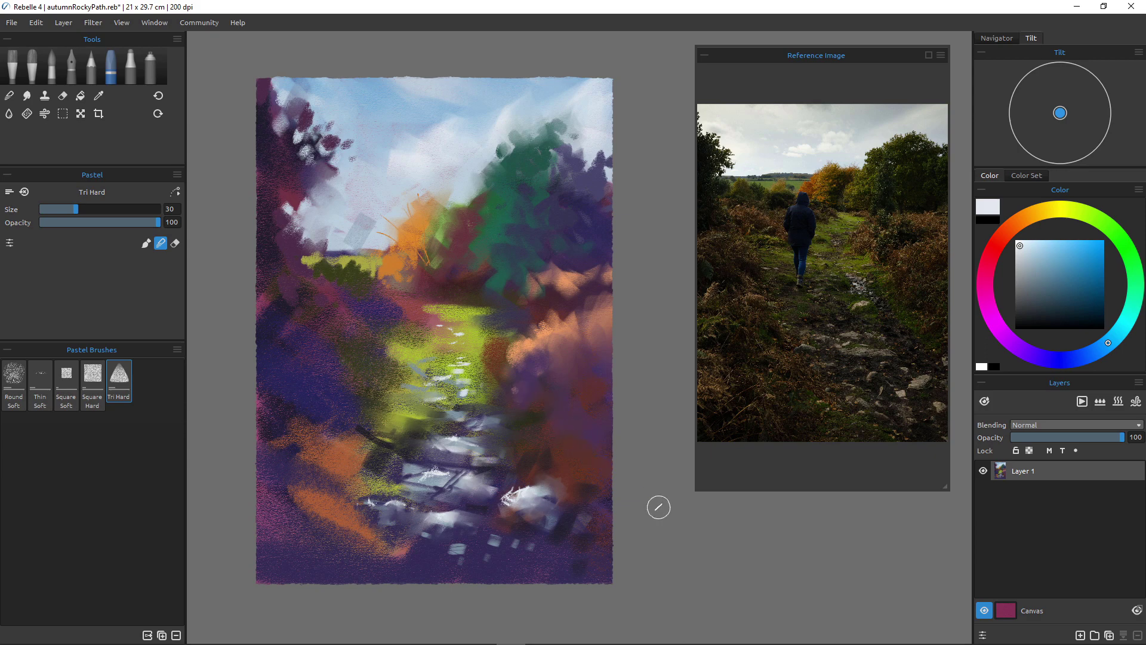
pyautogui.moveTo(359, 460)
pyautogui.mouseDown()
pyautogui.moveTo(358, 450)
pyautogui.moveTo(373, 478)
pyautogui.moveTo(341, 452)
pyautogui.mouseUp()
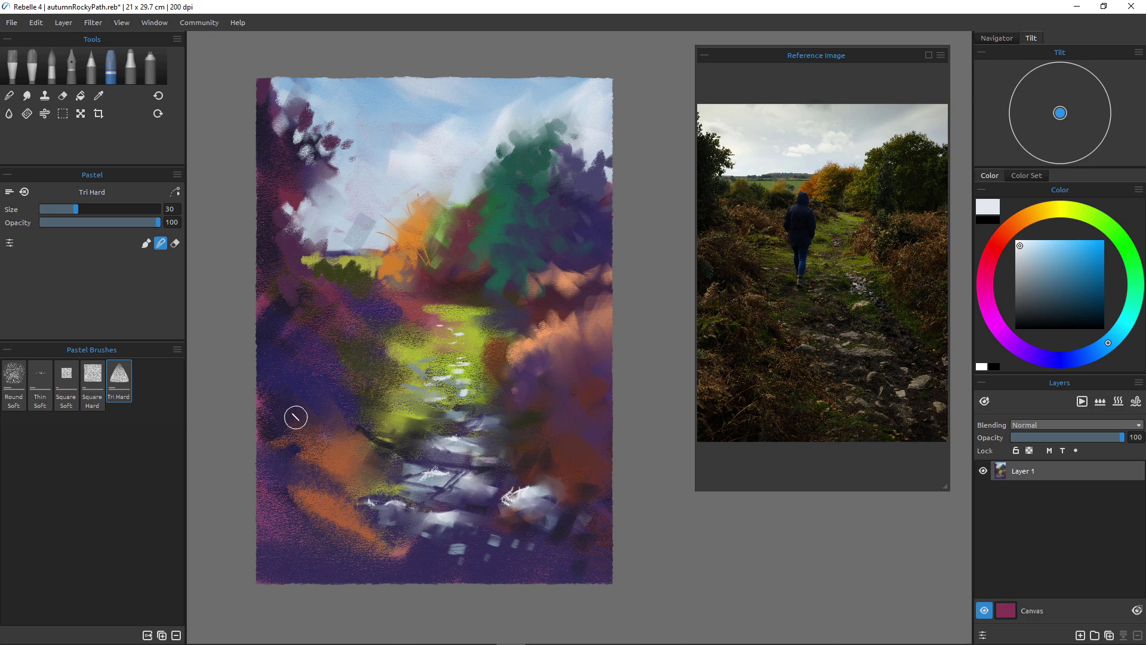
# Pick a muted ochre yellow and tint the foreground stones of the path with light Tri Hard strokes.
pyautogui.click(1053, 210)
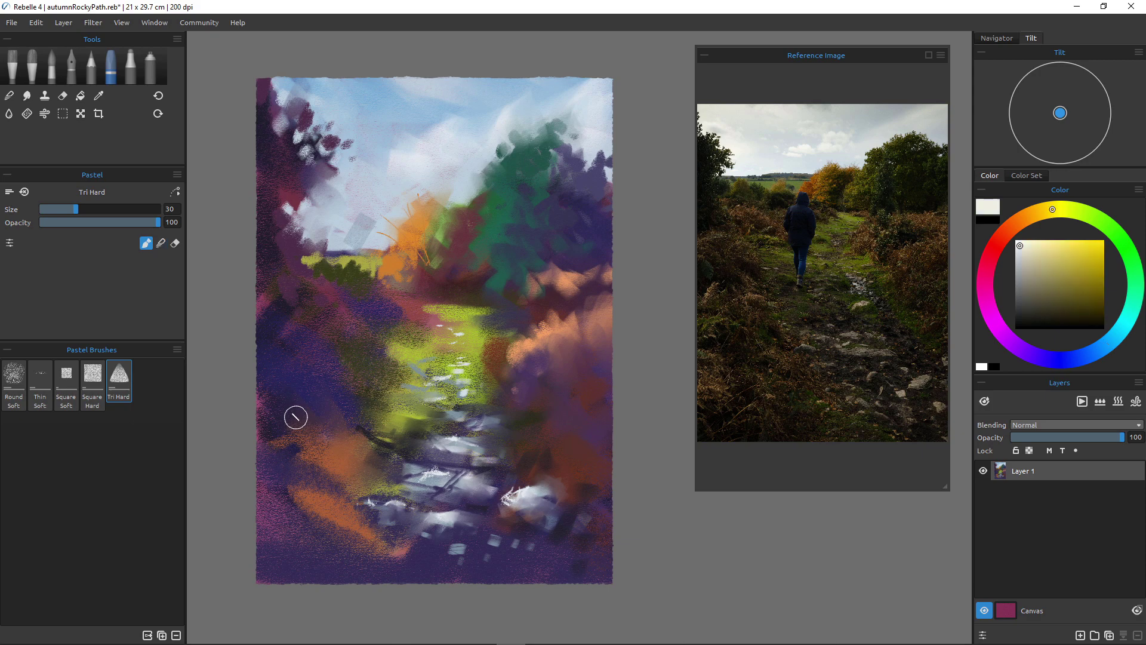
pyautogui.click(1039, 253)
pyautogui.click(1054, 273)
pyautogui.moveTo(535, 497); pyautogui.dragTo(528, 506)
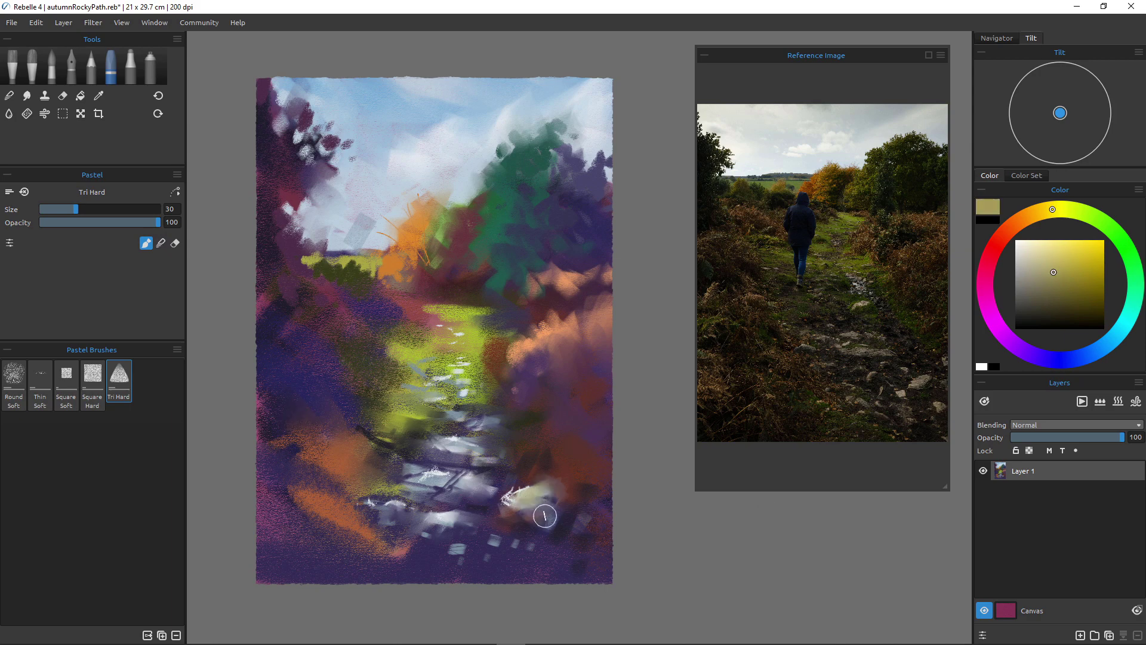
pyautogui.moveTo(447, 529); pyautogui.dragTo(466, 525)
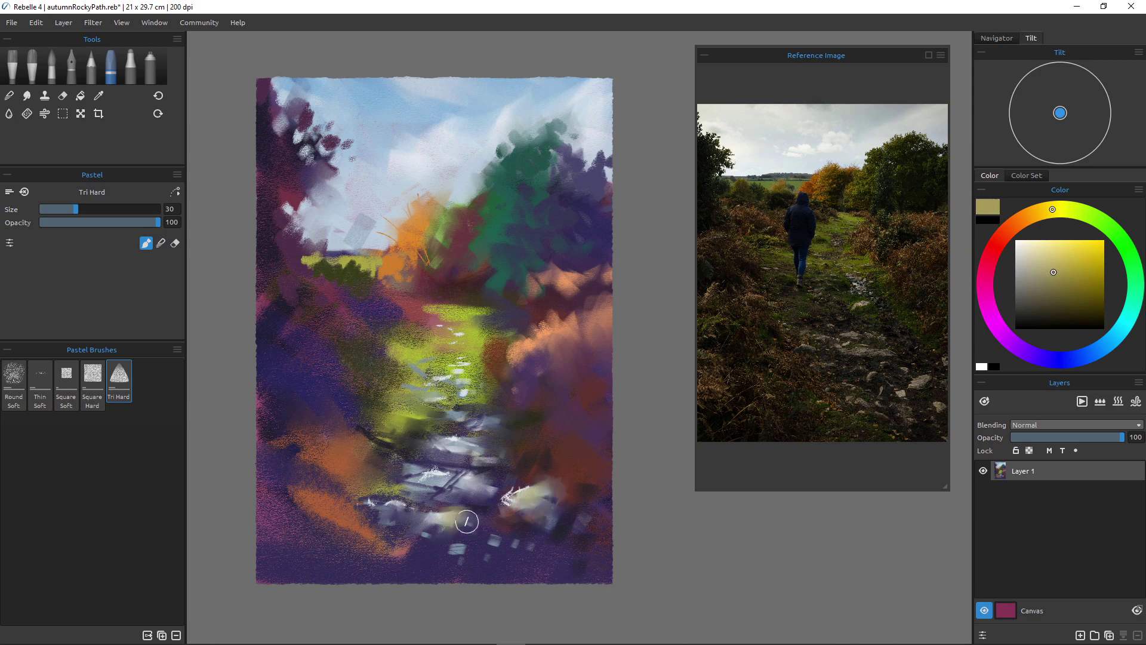
pyautogui.click(461, 550)
pyautogui.moveTo(462, 479)
pyautogui.mouseDown()
pyautogui.moveTo(492, 498)
pyautogui.moveTo(424, 479)
pyautogui.moveTo(374, 501)
pyautogui.moveTo(399, 508)
pyautogui.mouseUp()
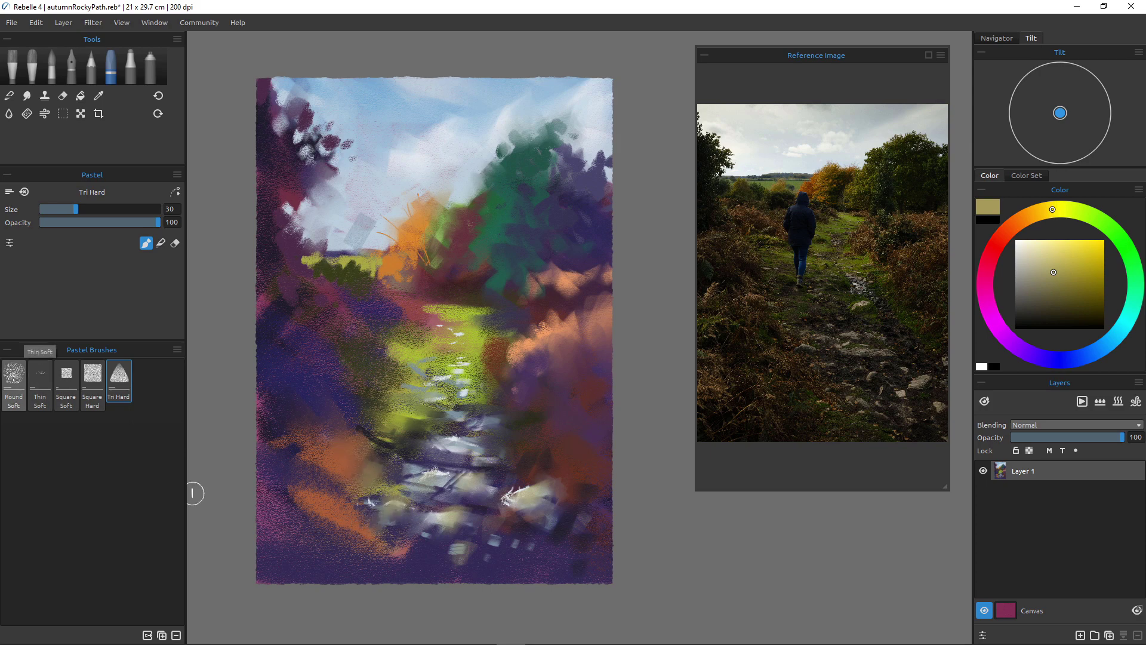
# Switch to Round Soft at size 14 and dab ochre spots along the path's left edge.
pyautogui.click(14, 382)
pyautogui.press('[')
pyautogui.press('[')
pyautogui.press('[')
pyautogui.press('[')
pyautogui.press('[')
pyautogui.press('[')
pyautogui.press('[')
pyautogui.press('[')
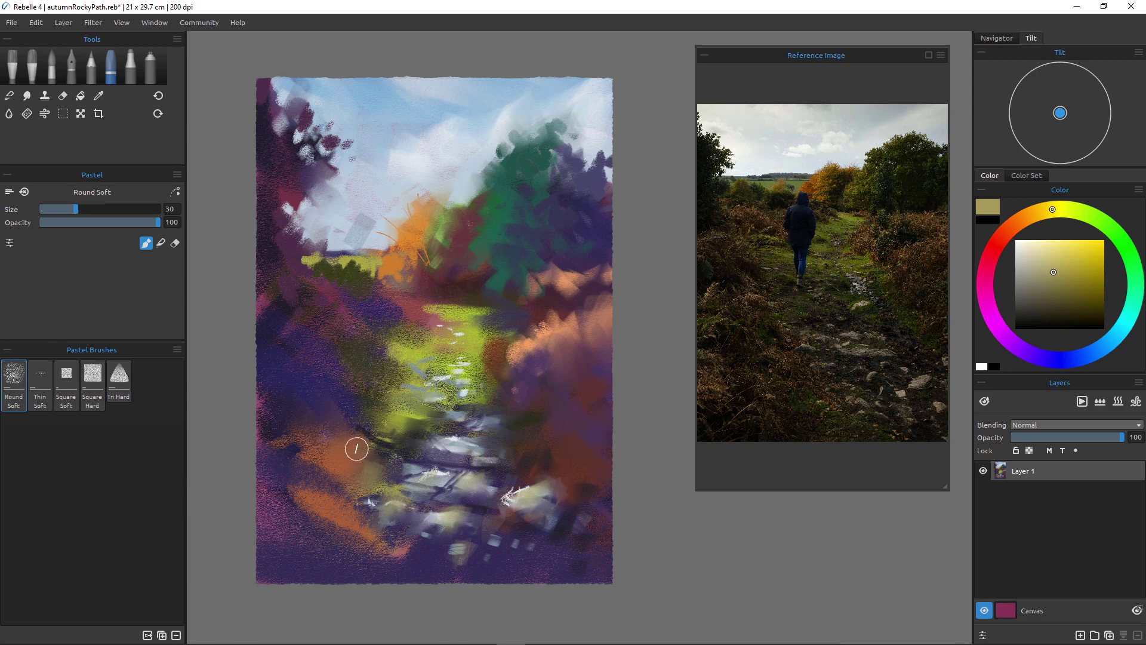
pyautogui.press(']')
pyautogui.press(']')
pyautogui.press(']')
pyautogui.press(']')
pyautogui.click(372, 463)
pyautogui.click(400, 466)
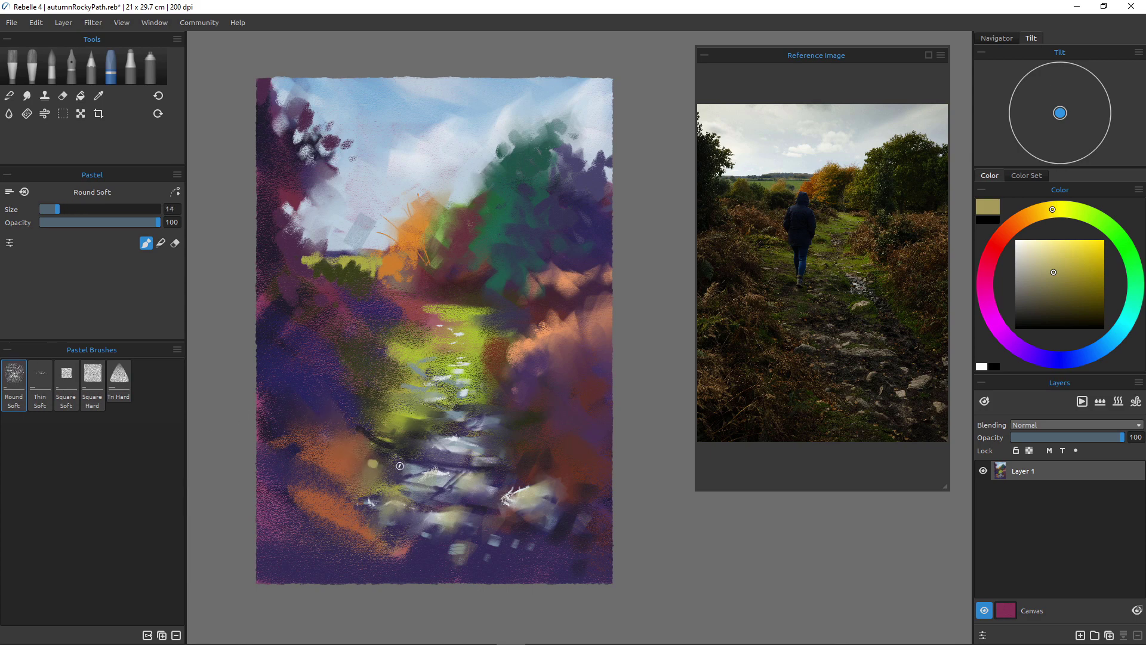
# Sample a reddish brown from the bracken and draw thin grass stalks over the orange bracken on the right.
pyautogui.press('[')
pyautogui.keyDown('alt'); pyautogui.click(548, 478); pyautogui.keyUp('alt')
pyautogui.click(1059, 252)
pyautogui.keyDown('alt'); pyautogui.click(548, 478); pyautogui.keyUp('alt')
pyautogui.keyDown('alt'); pyautogui.click(549, 477); pyautogui.keyUp('alt')
pyautogui.press(']')
pyautogui.moveTo(537, 318)
pyautogui.mouseDown()
pyautogui.moveTo(561, 383)
pyautogui.moveTo(525, 302)
pyautogui.moveTo(539, 349)
pyautogui.mouseUp()
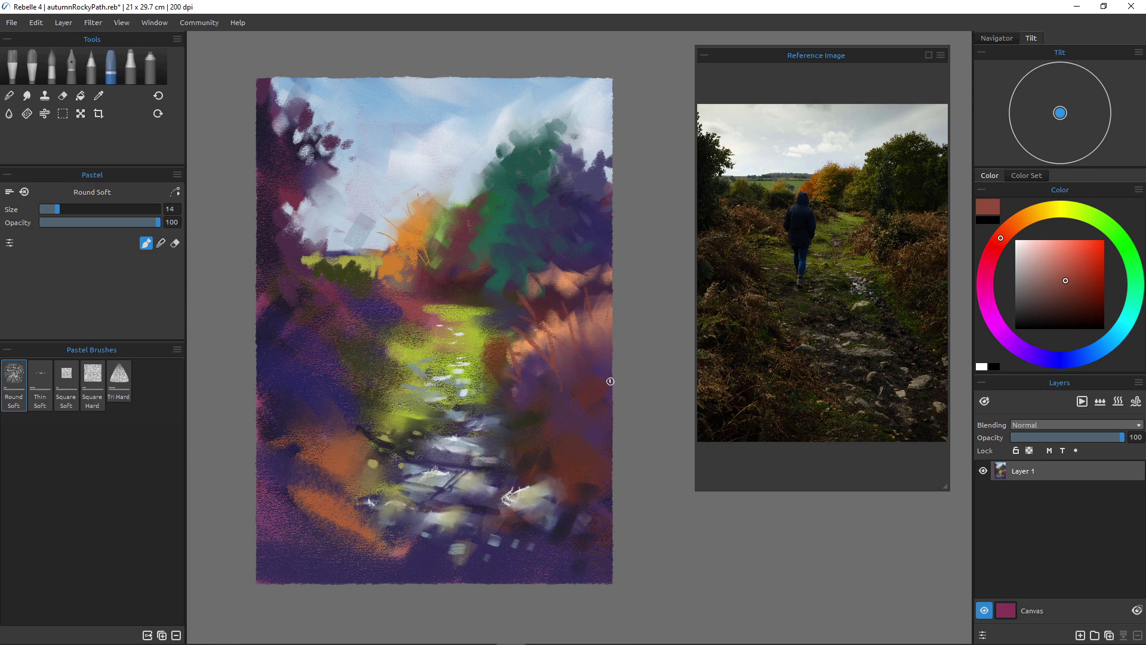
# Sample dark purple, reduce Round Soft to size 8, and add dark stalks to the right bracken and left bank.
pyautogui.keyDown('alt'); pyautogui.click(586, 436); pyautogui.keyUp('alt')
pyautogui.press('[')
pyautogui.press('[')
pyautogui.press('[')
pyautogui.press('[')
pyautogui.press('[')
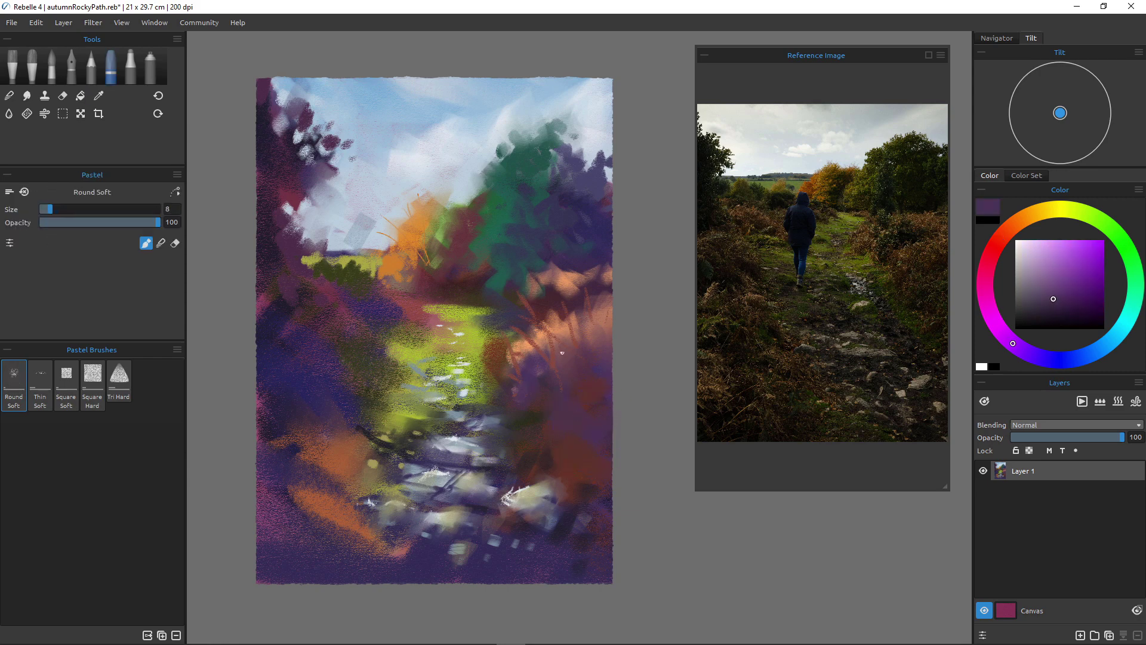
pyautogui.moveTo(564, 321); pyautogui.dragTo(565, 345)
pyautogui.moveTo(357, 433); pyautogui.dragTo(355, 454)
# Sample orange from the left bracken and draw long curved grass stems rising from the left bank.
pyautogui.keyDown('alt'); pyautogui.click(331, 464); pyautogui.keyUp('alt')
pyautogui.moveTo(366, 384); pyautogui.dragTo(320, 445)
pyautogui.moveTo(388, 404); pyautogui.dragTo(323, 445)
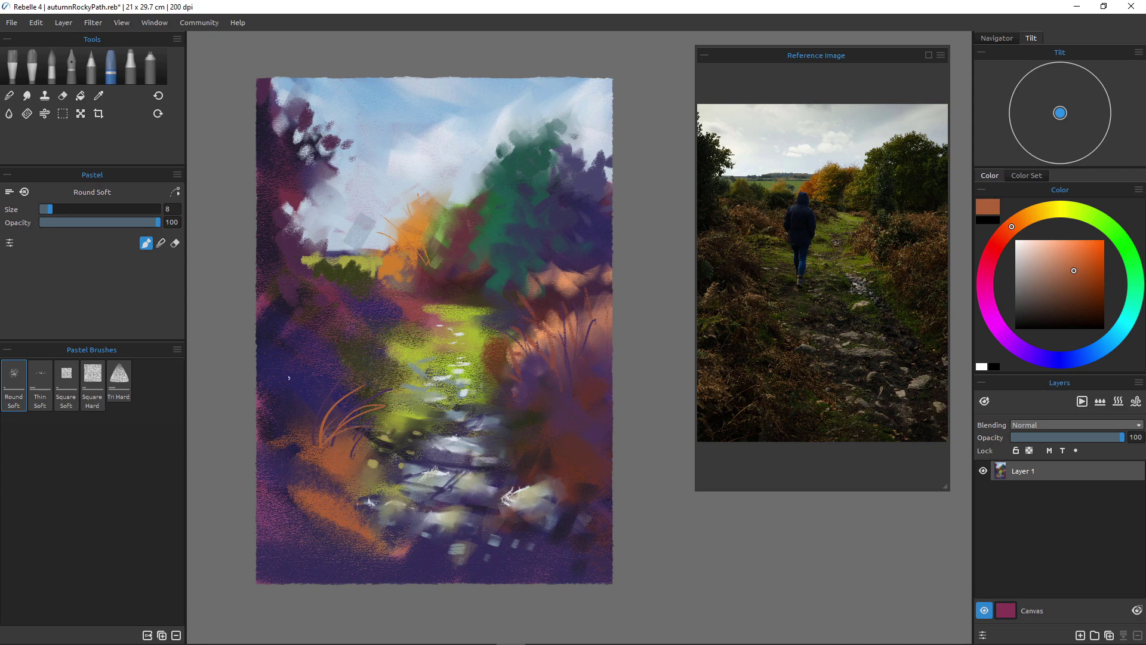
pyautogui.moveTo(332, 360); pyautogui.dragTo(291, 445)
pyautogui.moveTo(304, 344)
pyautogui.mouseDown()
pyautogui.moveTo(294, 411)
pyautogui.moveTo(293, 342)
pyautogui.moveTo(292, 455)
pyautogui.mouseUp()
pyautogui.moveTo(284, 360); pyautogui.dragTo(275, 452)
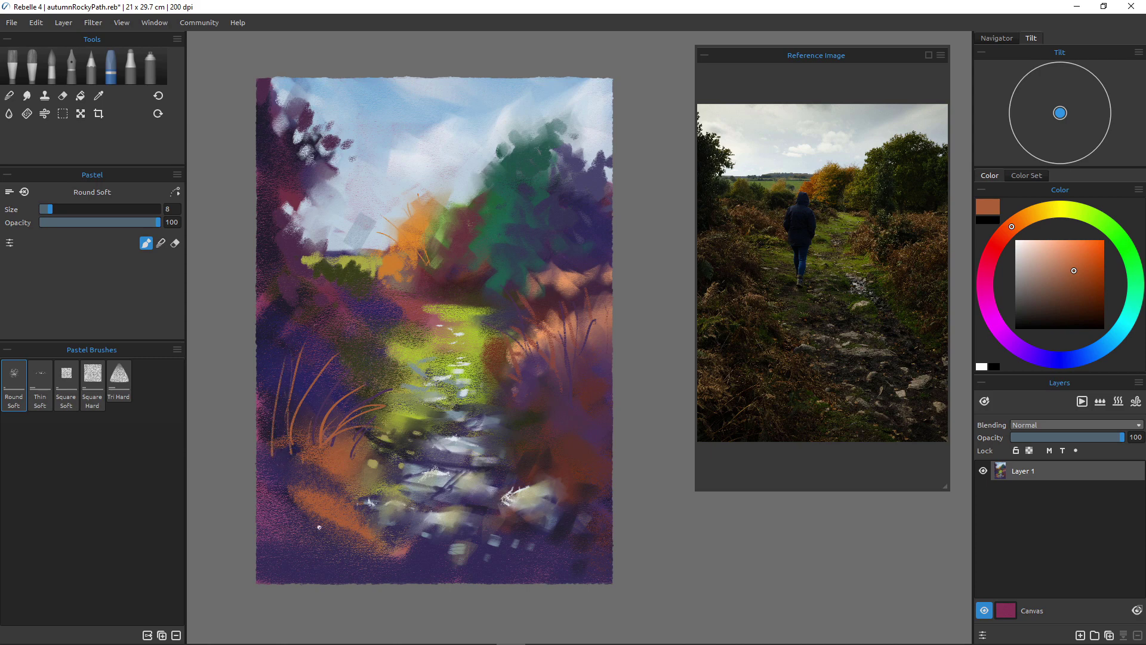
pyautogui.moveTo(280, 519); pyautogui.dragTo(318, 463)
# Draw matching long orange stems through the purple bracken on the right.
pyautogui.moveTo(514, 369); pyautogui.dragTo(552, 444)
pyautogui.moveTo(528, 353); pyautogui.dragTo(552, 417)
pyautogui.moveTo(580, 363)
pyautogui.mouseDown()
pyautogui.moveTo(593, 389)
pyautogui.moveTo(559, 327)
pyautogui.mouseUp()
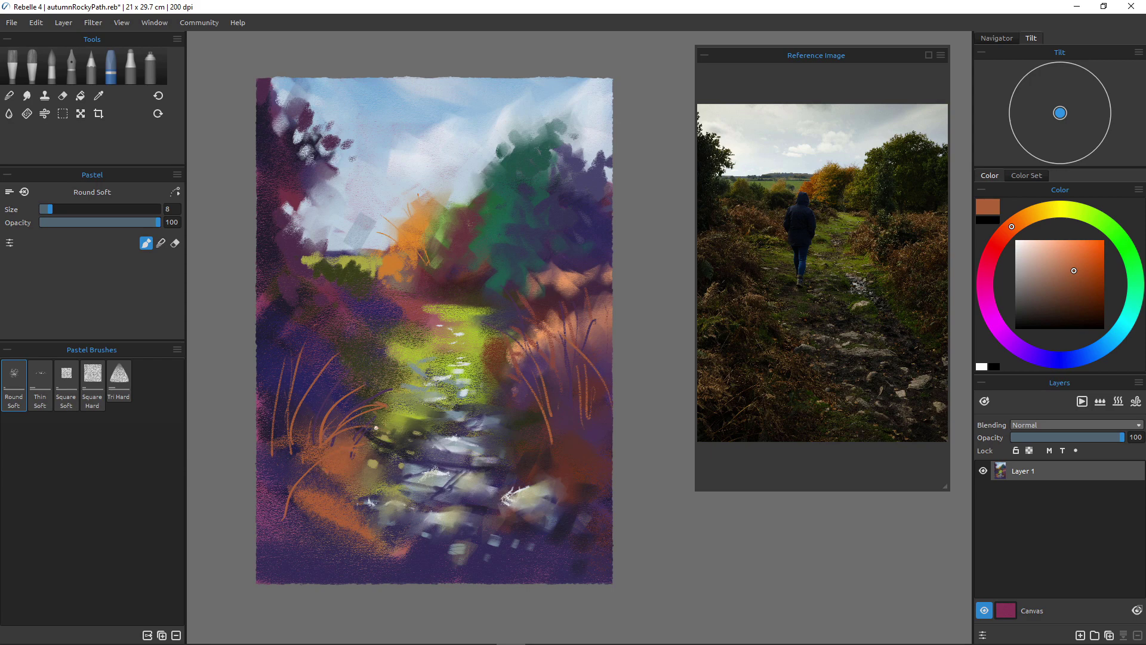
# Choose a pale peach, enlarge Round Soft, and dab seed heads on the curved stems beside the path's left edge.
pyautogui.click(1043, 261)
pyautogui.press(']')
pyautogui.press(']')
pyautogui.press(']')
pyautogui.press(']')
pyautogui.press(']')
pyautogui.press(']')
pyautogui.press(']')
pyautogui.moveTo(350, 417); pyautogui.dragTo(362, 423)
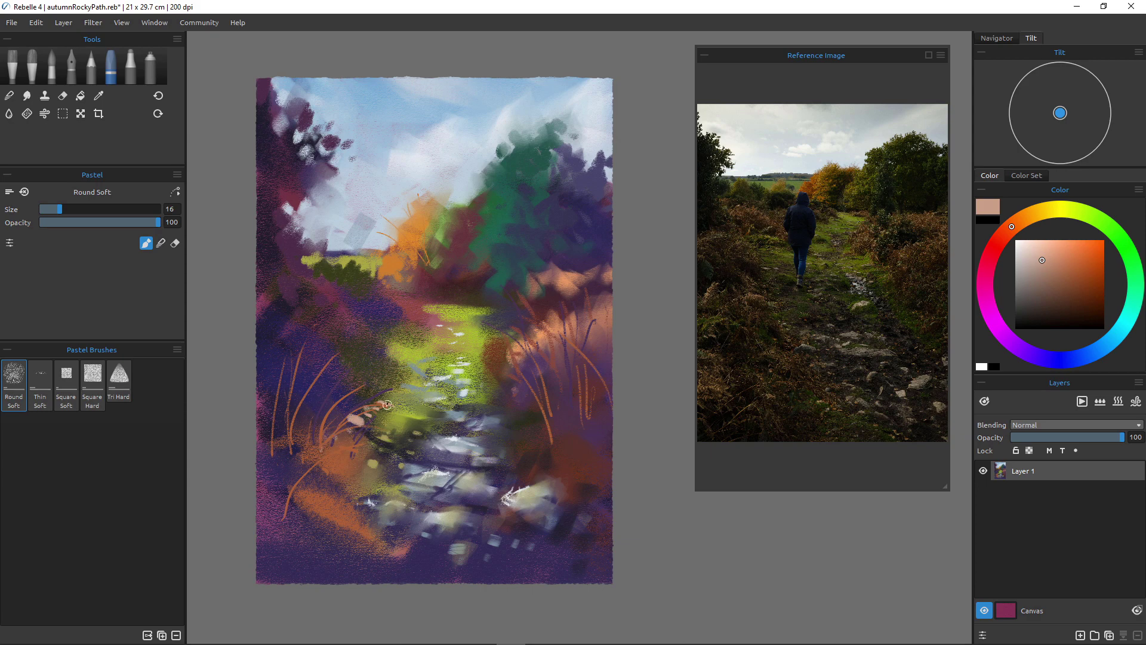
pyautogui.click(366, 381)
pyautogui.press(']')
# Switch to Thin Soft at size 25 and paint feathery peach seed heads along the tall stems on the left.
pyautogui.click(40, 383)
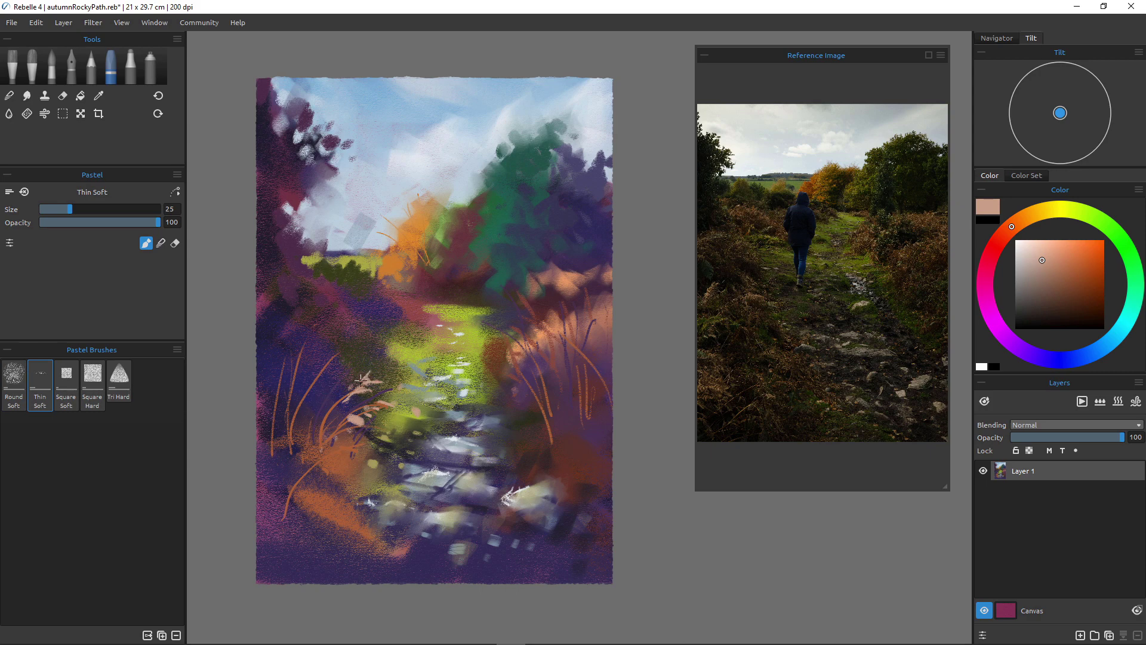
pyautogui.moveTo(344, 391)
pyautogui.mouseDown()
pyautogui.moveTo(336, 384)
pyautogui.moveTo(331, 406)
pyautogui.mouseUp()
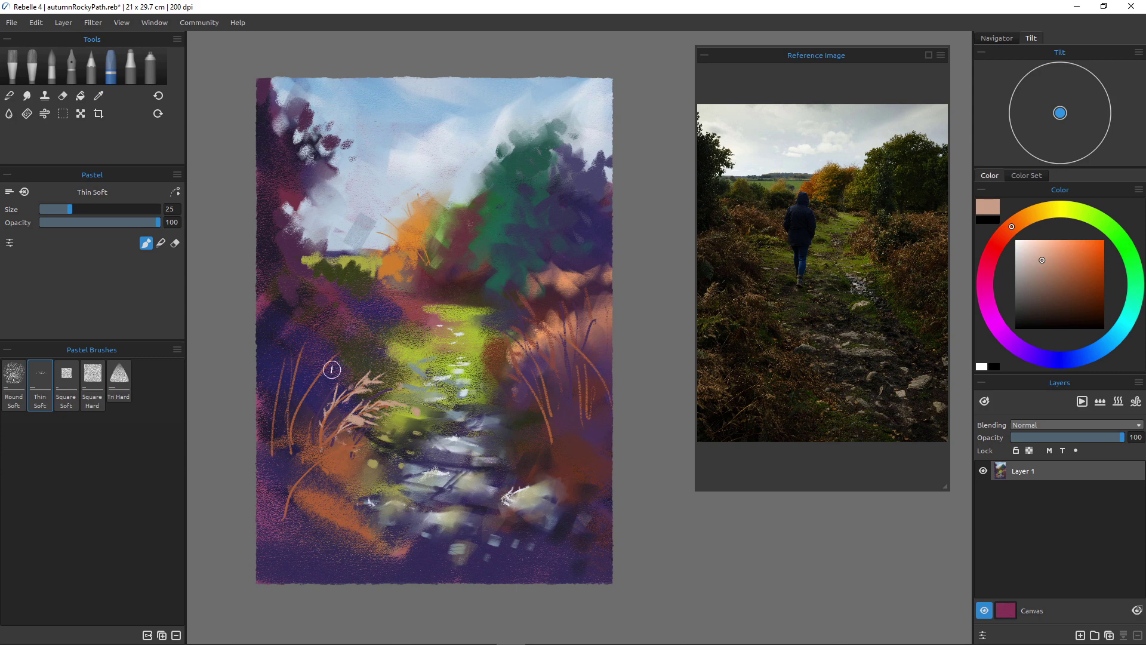
pyautogui.moveTo(341, 351)
pyautogui.mouseDown()
pyautogui.moveTo(321, 358)
pyautogui.moveTo(313, 386)
pyautogui.moveTo(324, 384)
pyautogui.moveTo(300, 407)
pyautogui.moveTo(284, 404)
pyautogui.moveTo(294, 384)
pyautogui.moveTo(275, 408)
pyautogui.mouseUp()
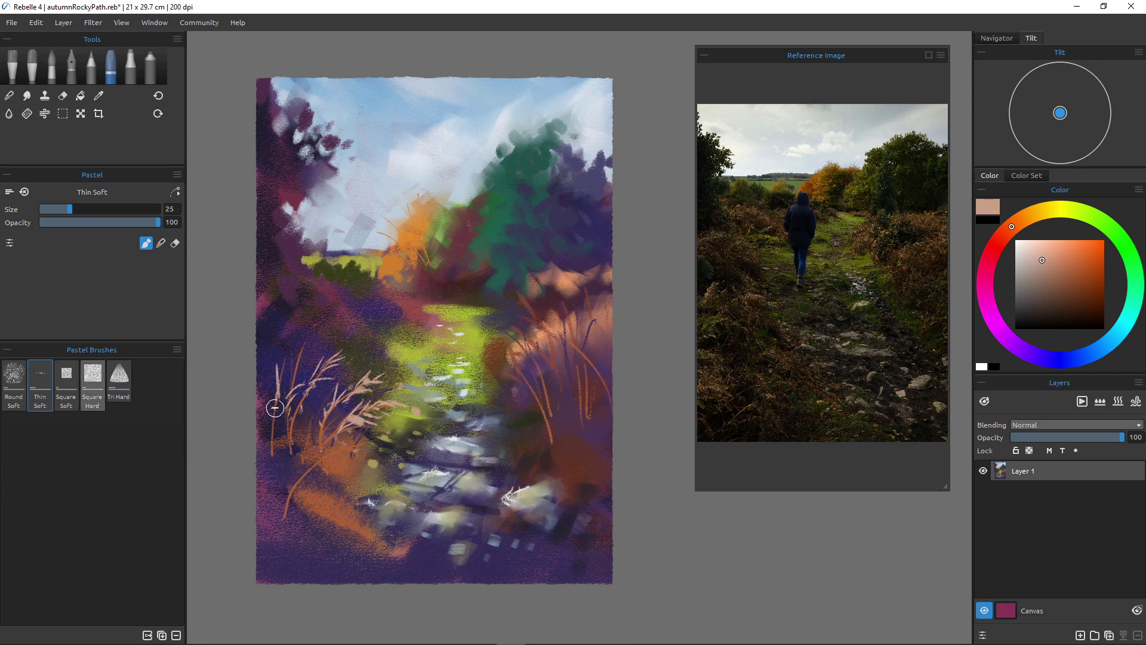
# Set Tri Hard to blending and soften the lowest orange stem and the bracken in the lower-left foreground.
pyautogui.click(119, 380)
pyautogui.press('n')
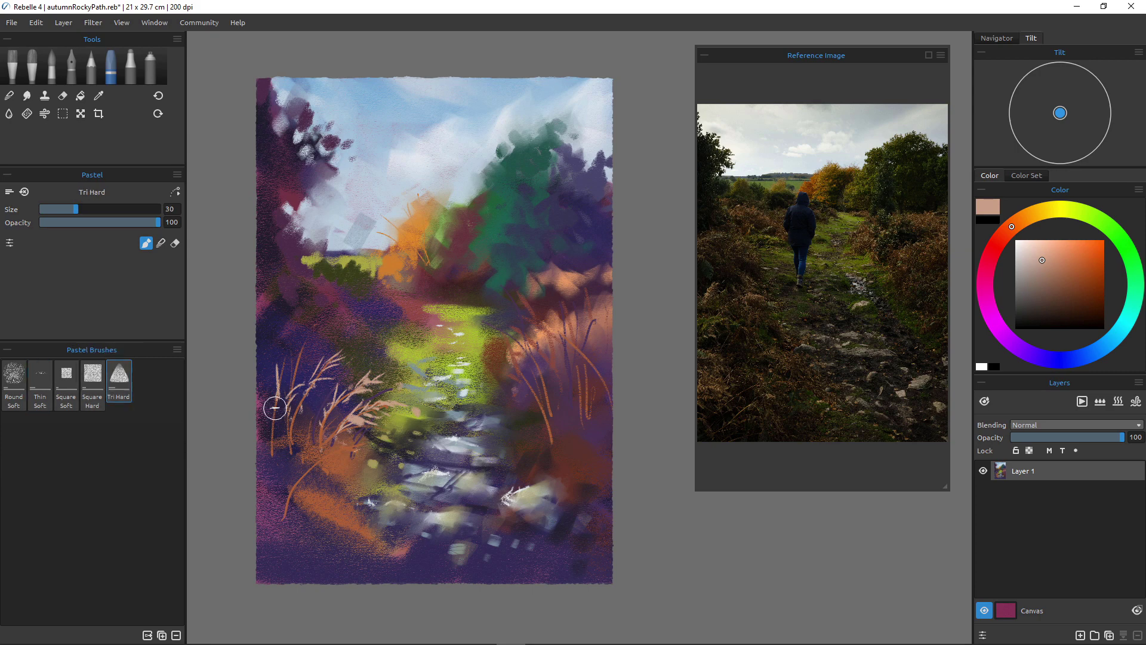
pyautogui.moveTo(295, 486); pyautogui.dragTo(289, 522)
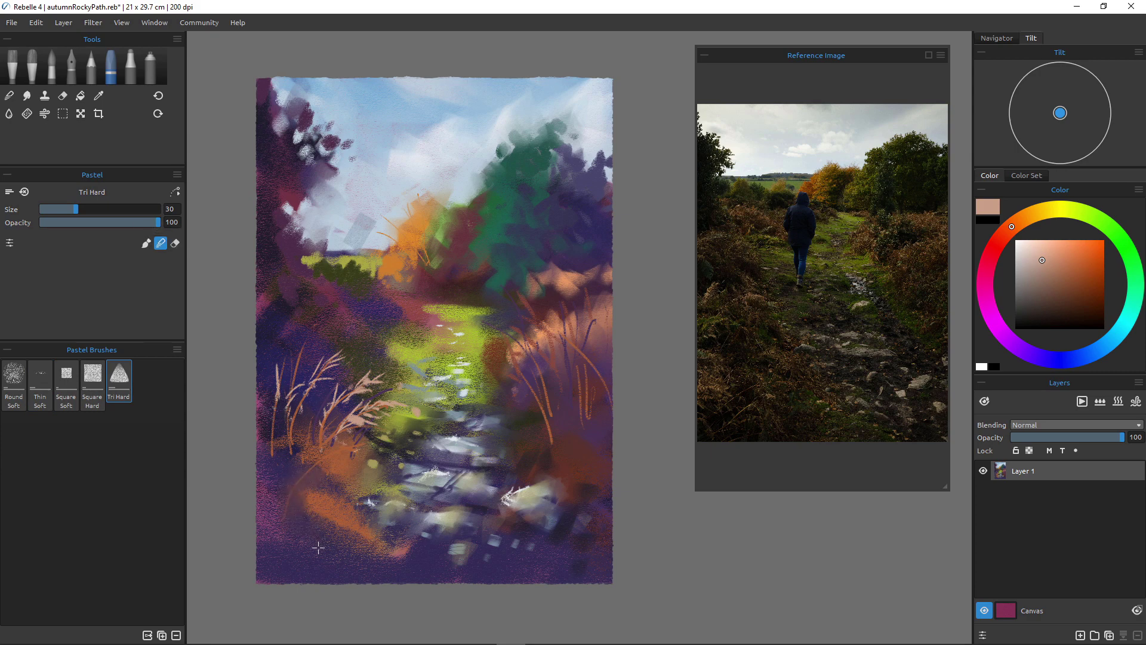
# Return to painting with Thin Soft and draw pale peach stalks over the lower-left bracken, undoing the misplaced ones.
pyautogui.click(13, 382)
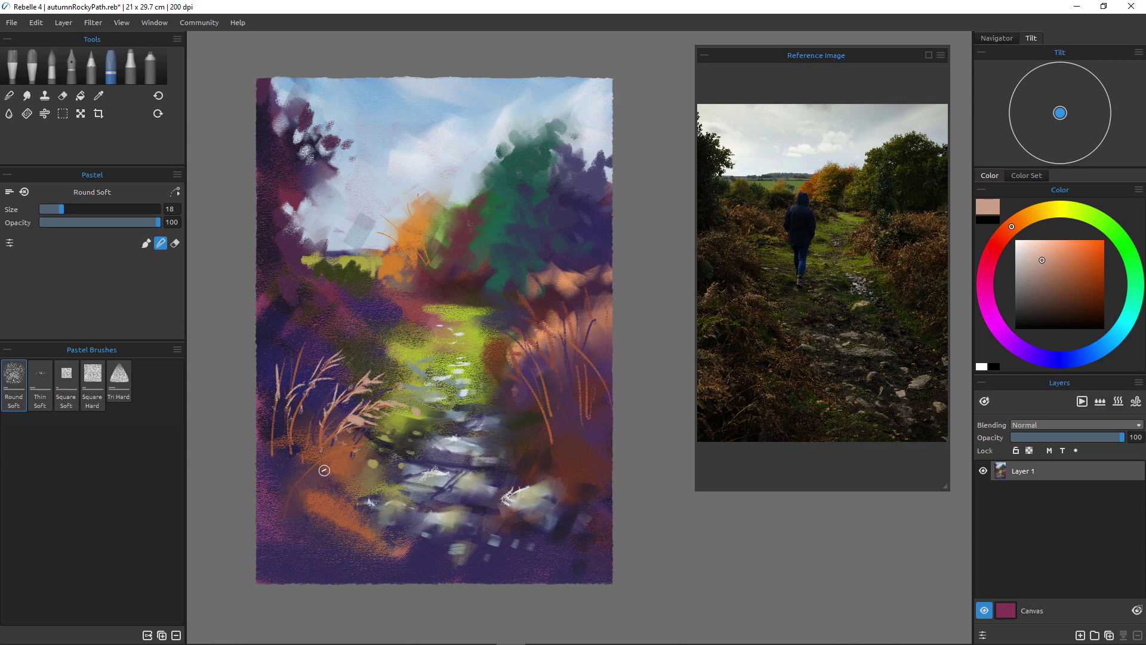
pyautogui.press('b')
pyautogui.click(40, 382)
pyautogui.moveTo(339, 472); pyautogui.dragTo(308, 513)
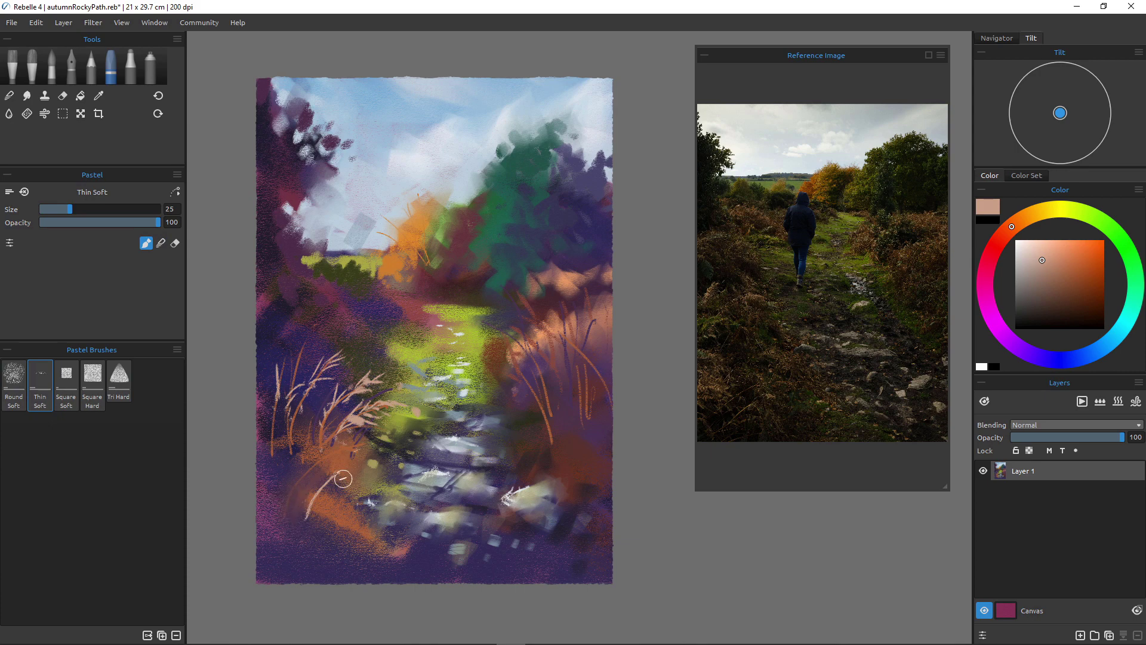
pyautogui.moveTo(359, 454); pyautogui.dragTo(347, 540)
pyautogui.hotkey('ctrl', 'z')
pyautogui.hotkey('ctrl', 'z')
pyautogui.moveTo(361, 459); pyautogui.dragTo(328, 533)
pyautogui.moveTo(344, 467); pyautogui.dragTo(328, 533)
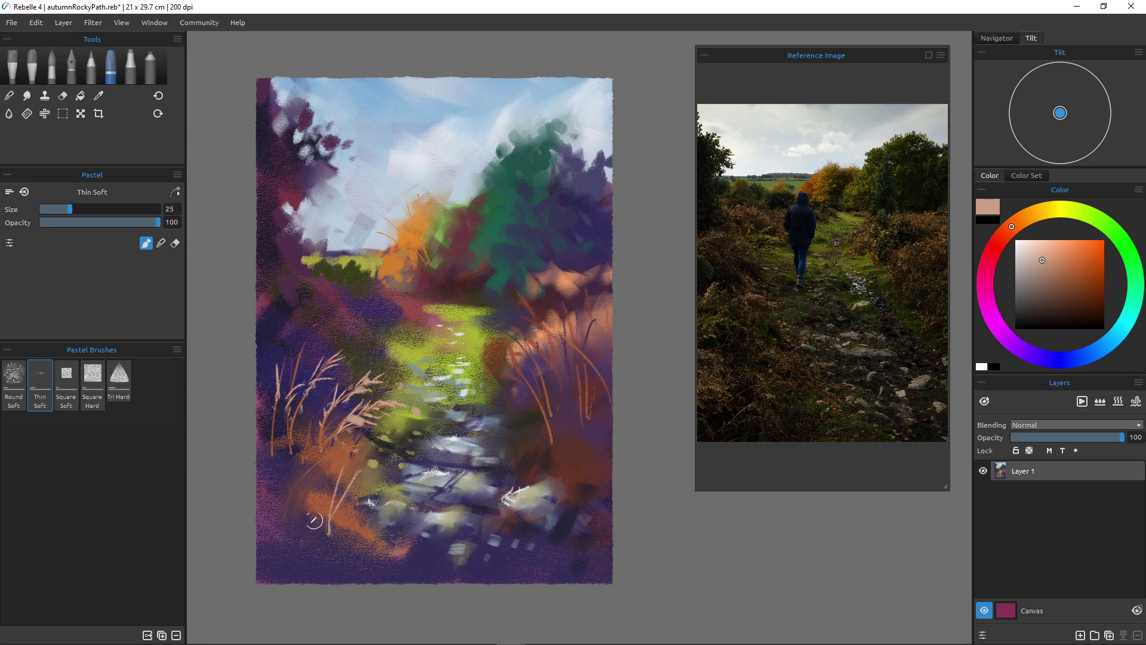
pyautogui.moveTo(304, 412); pyautogui.dragTo(328, 533)
pyautogui.hotkey('ctrl', 'z')
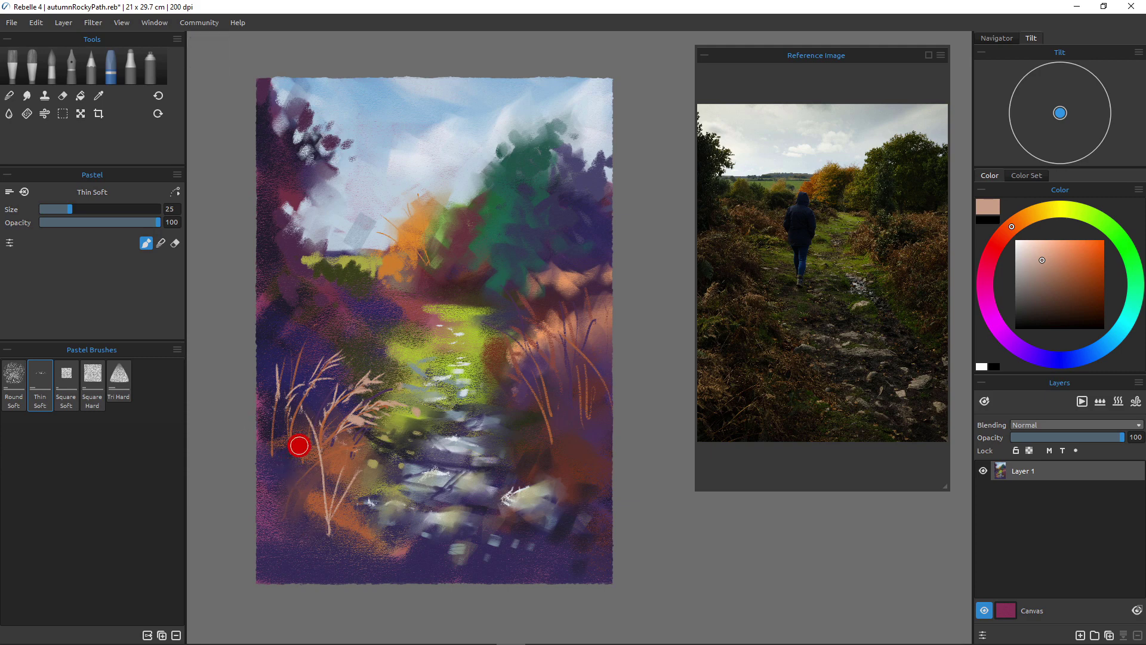
pyautogui.moveTo(305, 455); pyautogui.dragTo(307, 531)
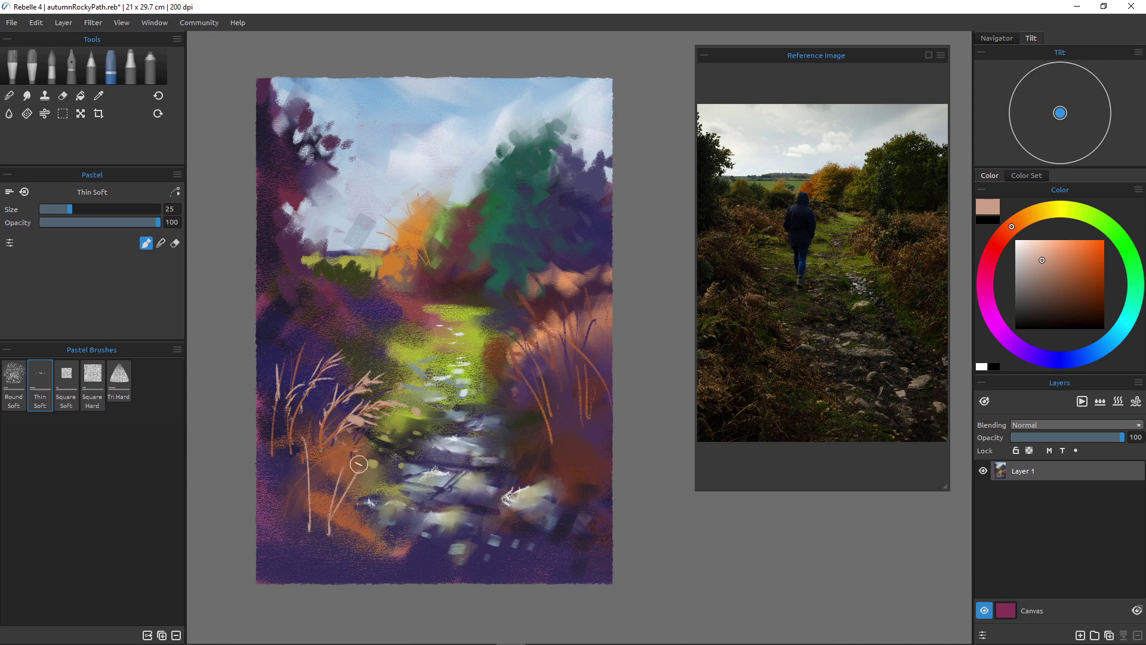
# Feather pale seed heads onto the branching stalks in the lower-left foreground.
pyautogui.moveTo(361, 467)
pyautogui.mouseDown()
pyautogui.moveTo(367, 480)
pyautogui.moveTo(361, 467)
pyautogui.mouseUp()
pyautogui.moveTo(365, 458)
pyautogui.mouseDown()
pyautogui.moveTo(356, 493)
pyautogui.moveTo(365, 489)
pyautogui.moveTo(349, 486)
pyautogui.moveTo(343, 501)
pyautogui.moveTo(348, 459)
pyautogui.moveTo(338, 495)
pyautogui.moveTo(333, 462)
pyautogui.mouseUp()
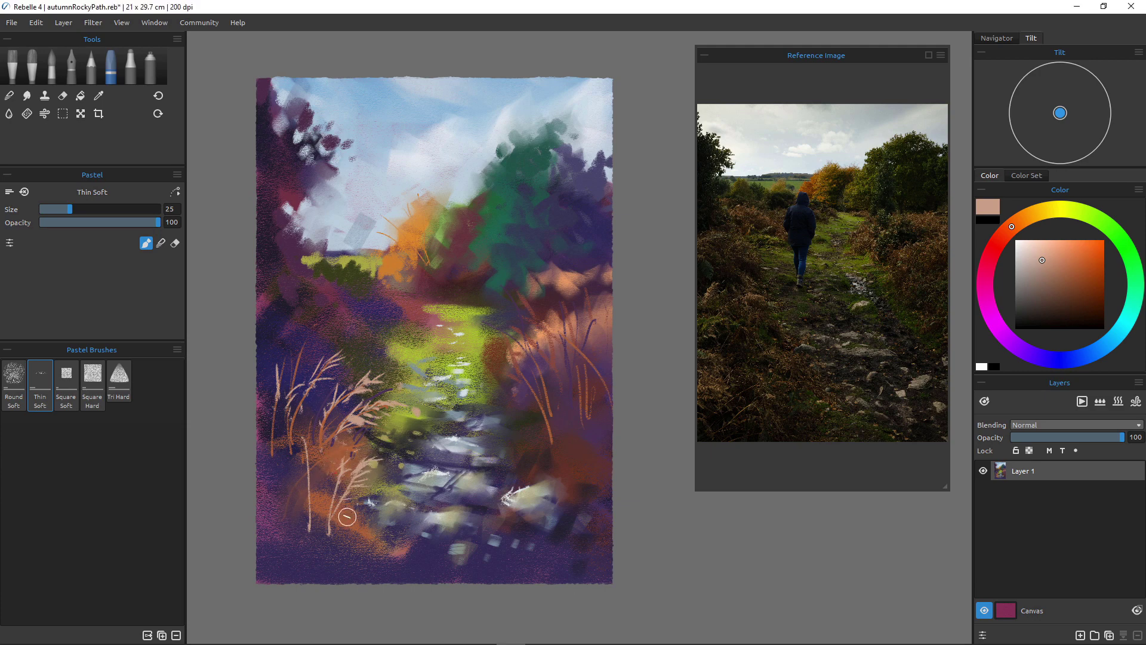
pyautogui.moveTo(360, 484); pyautogui.dragTo(340, 508)
# Draw burnt-orange stalks among the grasses on both sides, and sample a dark reddish brown from the right bracken.
pyautogui.click(1081, 282)
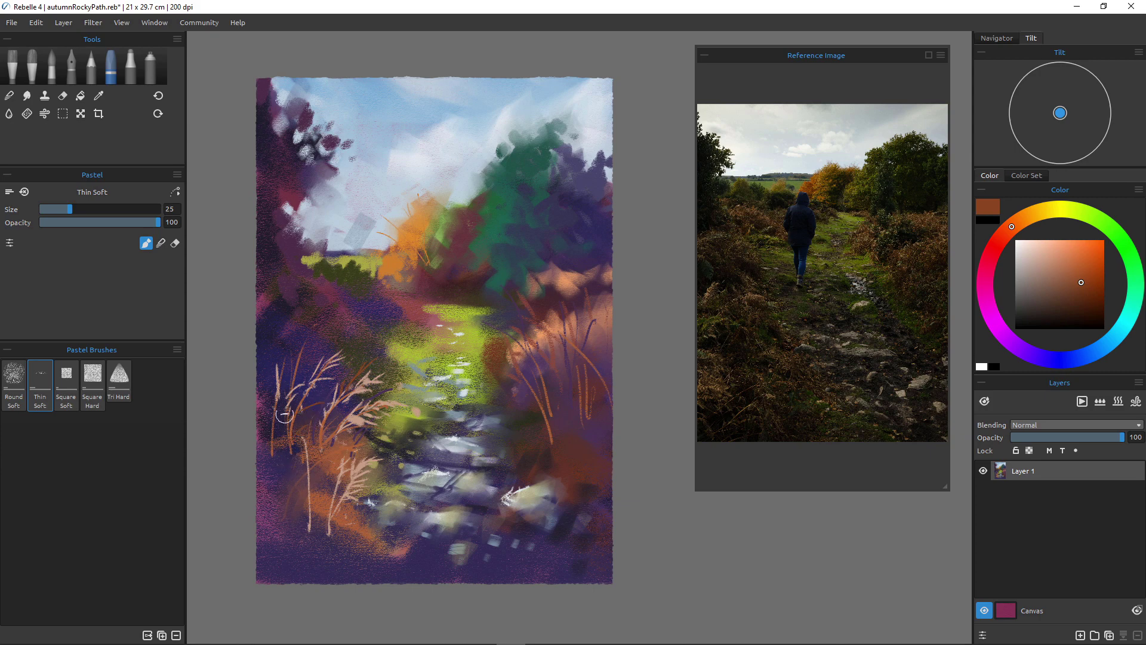
pyautogui.moveTo(302, 336)
pyautogui.mouseDown()
pyautogui.moveTo(291, 367)
pyautogui.moveTo(277, 365)
pyautogui.mouseUp()
pyautogui.click(1083, 357)
pyautogui.click(1099, 295)
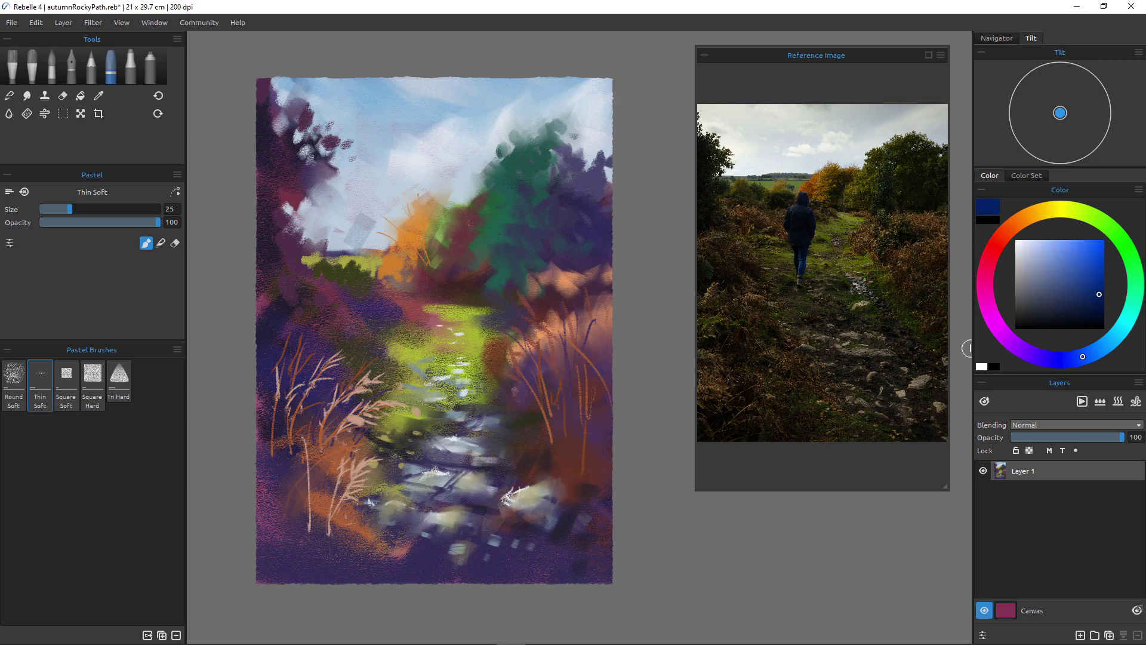
pyautogui.keyDown('alt'); pyautogui.click(588, 440); pyautogui.keyUp('alt')
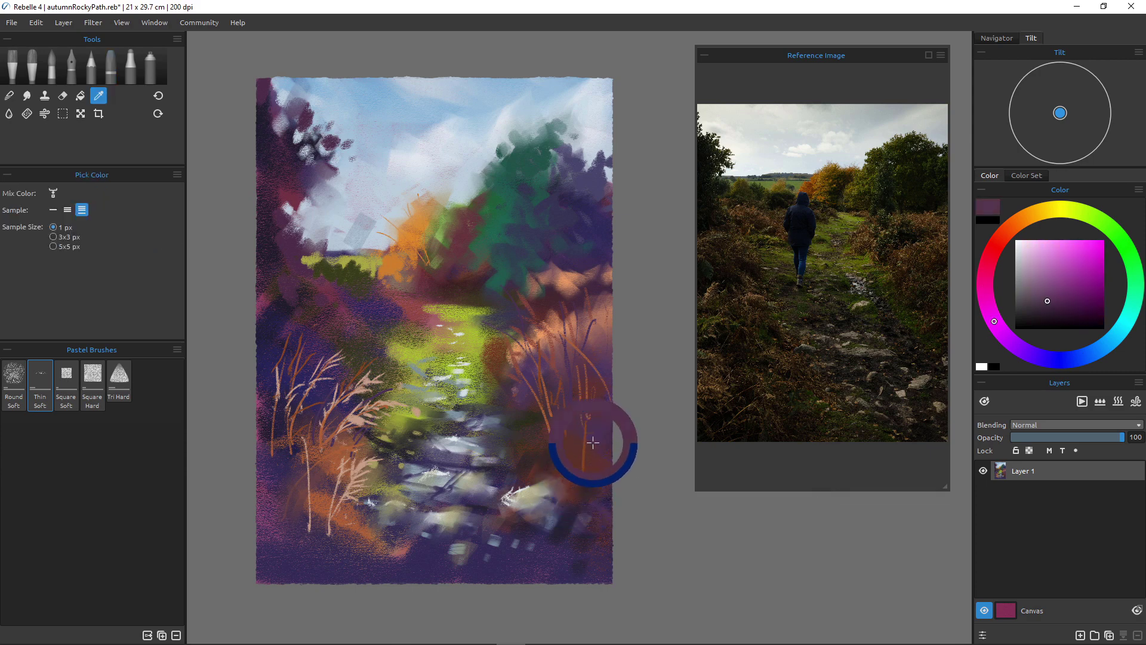
pyautogui.keyDown('alt'); pyautogui.click(593, 456); pyautogui.keyUp('alt')
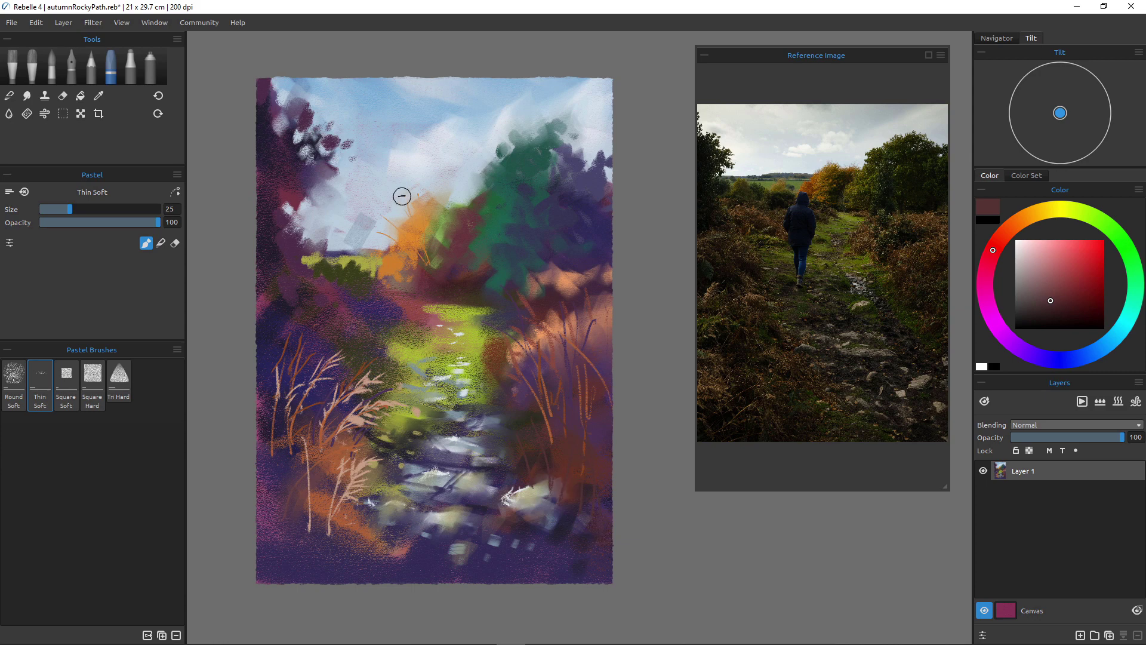
# Undo the trial dark marks above the orange tree and refine its crown against the sky with sampled pale blue Round Soft.
pyautogui.moveTo(416, 188); pyautogui.dragTo(418, 209)
pyautogui.hotkey('ctrl', 'z')
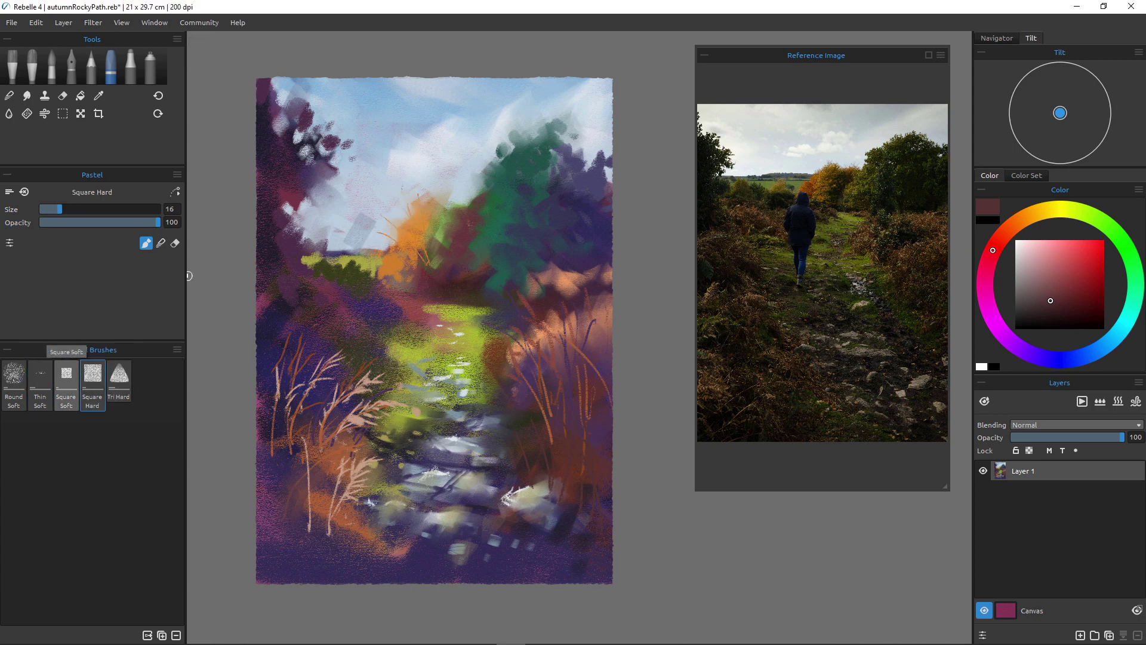
pyautogui.click(14, 377)
pyautogui.moveTo(420, 191); pyautogui.dragTo(419, 200)
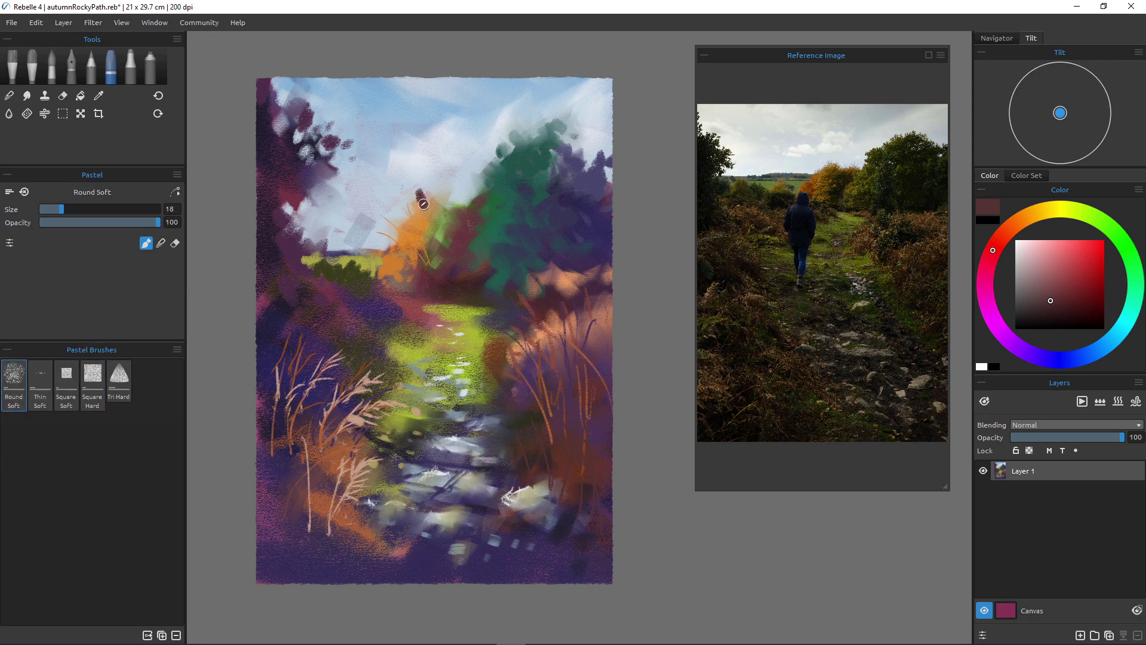
pyautogui.press('alt')
pyautogui.keyDown('alt'); pyautogui.click(395, 186); pyautogui.keyUp('alt')
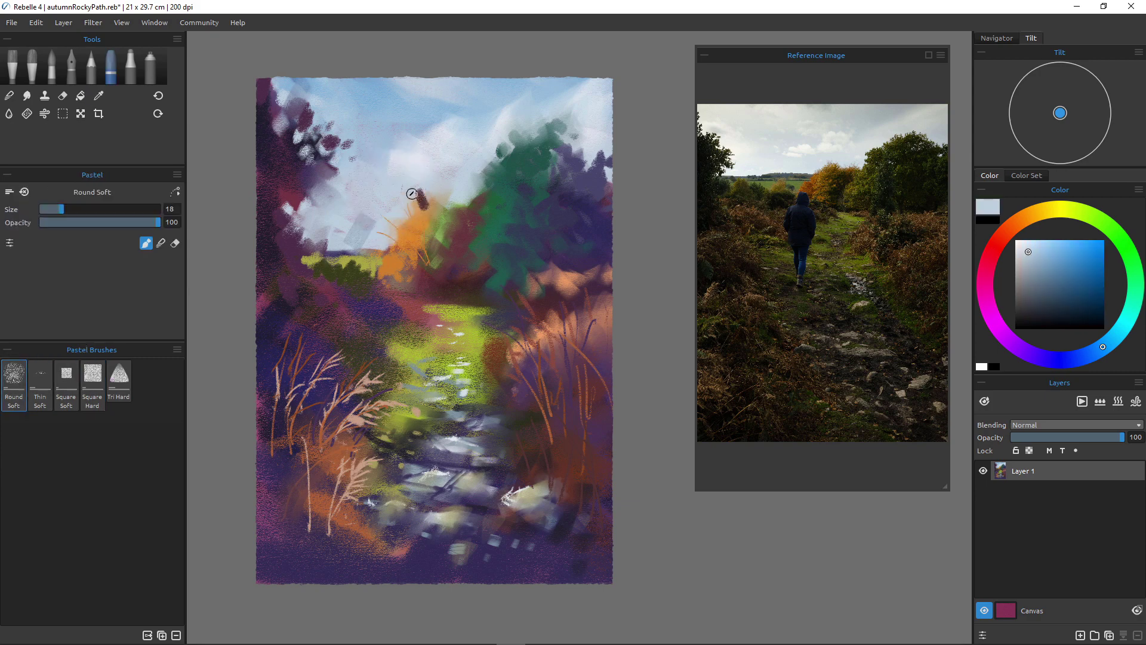
pyautogui.hotkey('ctrl', 'z')
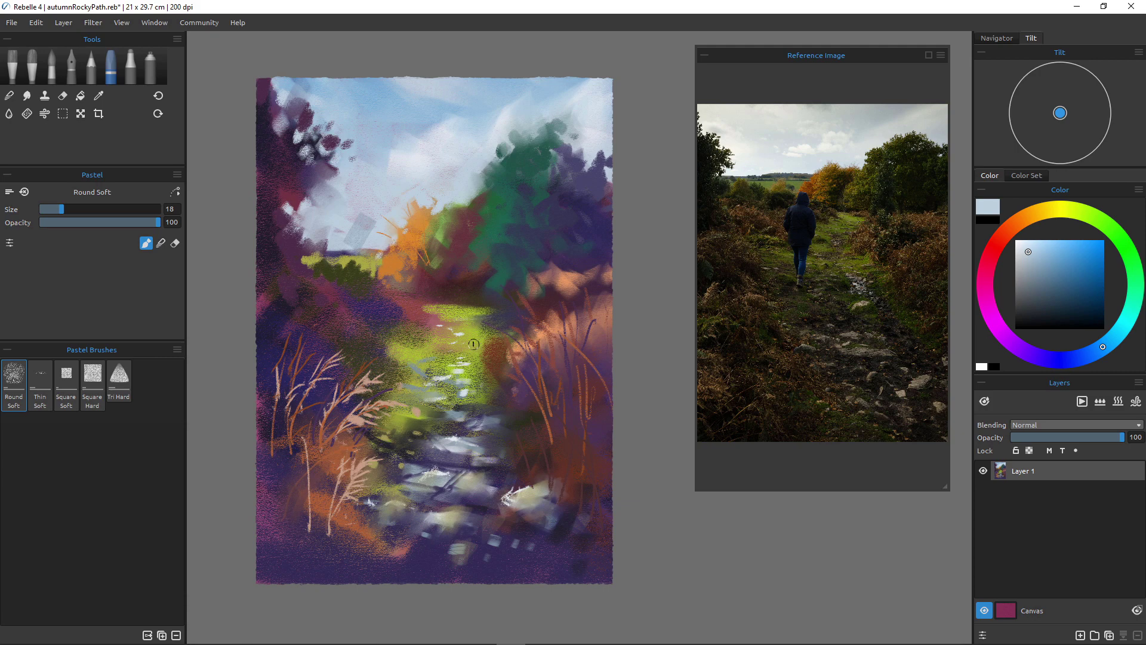
# Choose a dark green and stroke shadows across the distant grassy path with Round Soft at size 20.
pyautogui.click(1134, 268)
pyautogui.click(1075, 292)
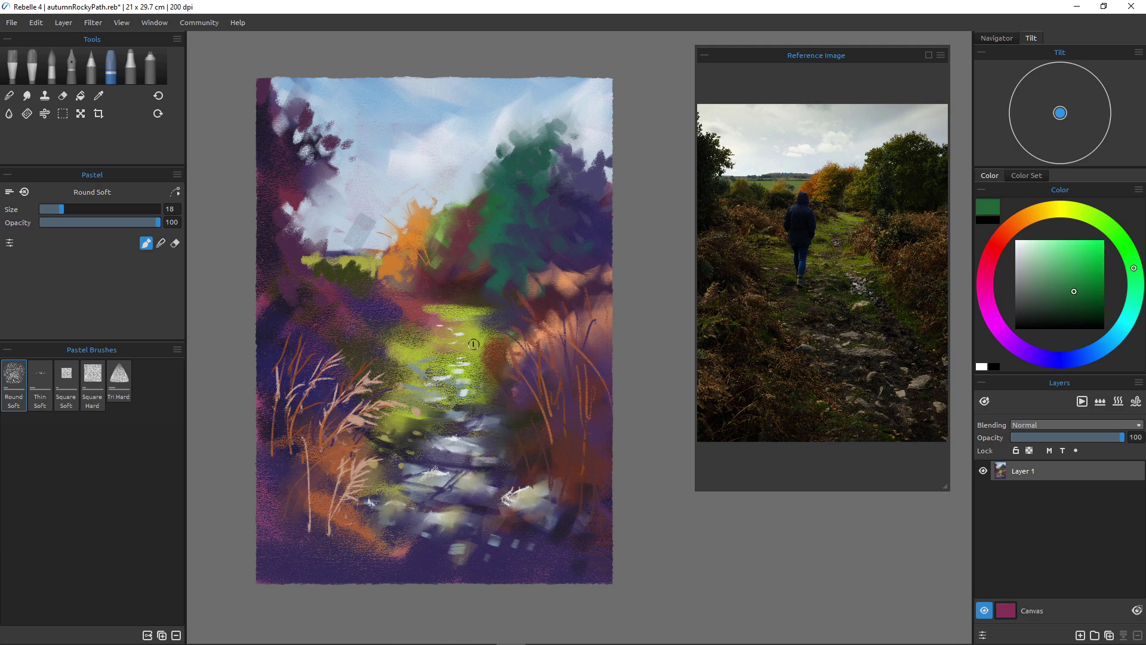
pyautogui.click(1082, 301)
pyautogui.press(']')
pyautogui.moveTo(490, 323)
pyautogui.mouseDown()
pyautogui.moveTo(447, 318)
pyautogui.moveTo(505, 331)
pyautogui.moveTo(468, 331)
pyautogui.moveTo(477, 348)
pyautogui.moveTo(397, 334)
pyautogui.moveTo(445, 343)
pyautogui.mouseUp()
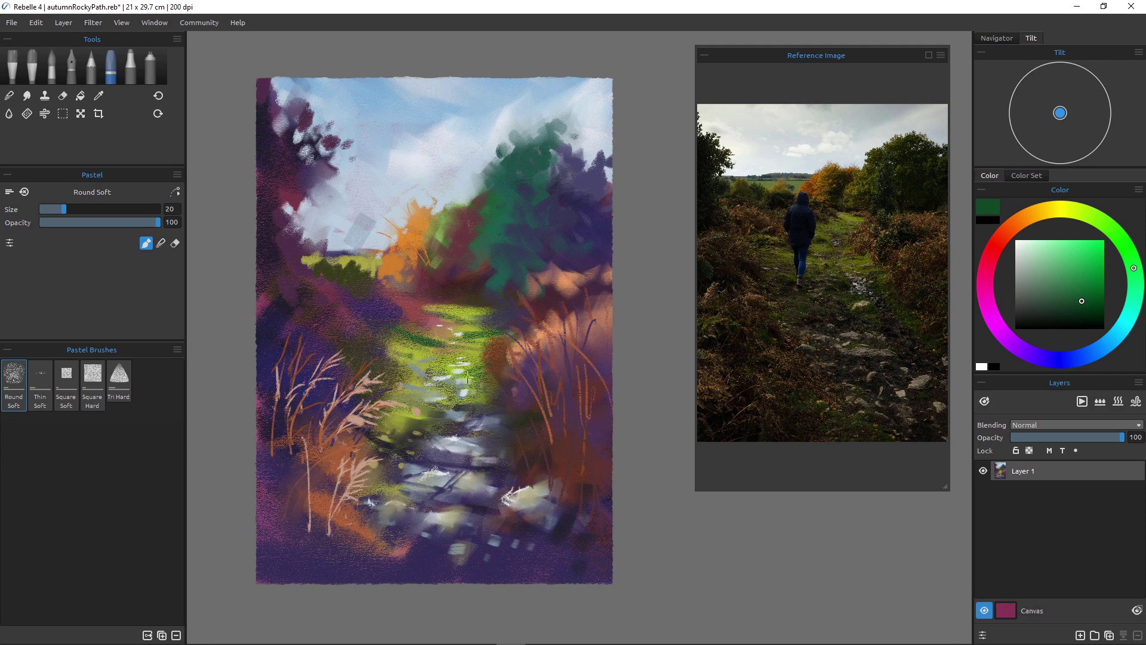
# Sample a dark purple-brown from the path's right edge and shade around the stones on the grassy stretch.
pyautogui.press('i')
pyautogui.click(504, 408)
pyautogui.moveTo(503, 408); pyautogui.dragTo(456, 374)
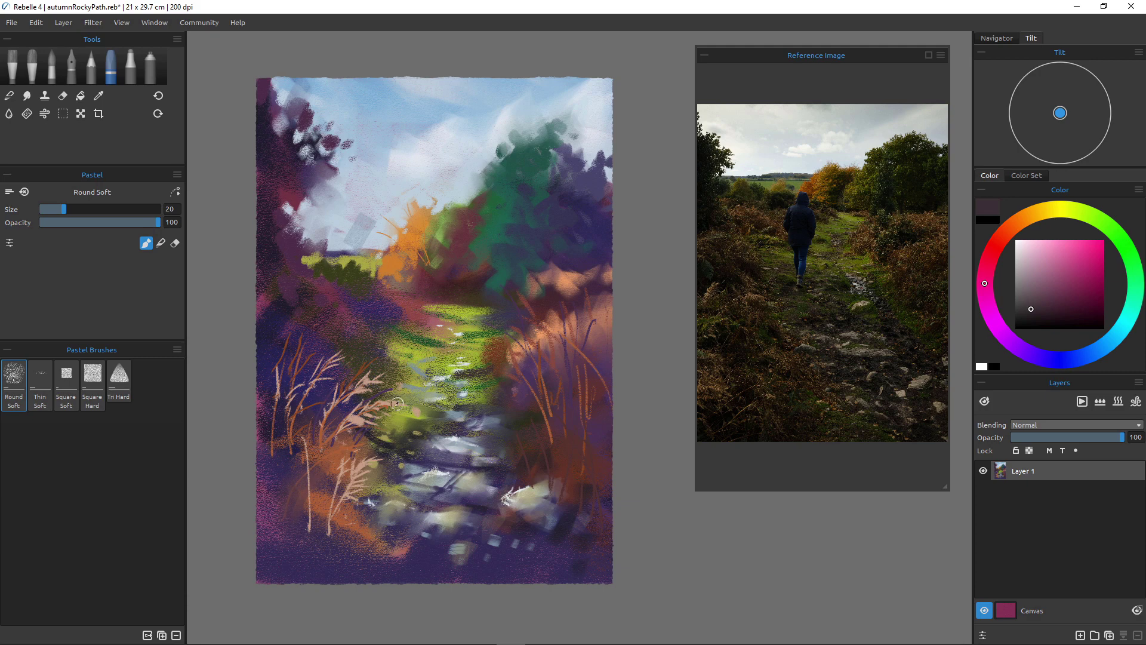
# Choose a pale yellow-green and highlight the far end of the grassy path with Round Soft at size 12.
pyautogui.click(1116, 234)
pyautogui.keyDown('alt'); pyautogui.click(397, 404); pyautogui.keyUp('alt')
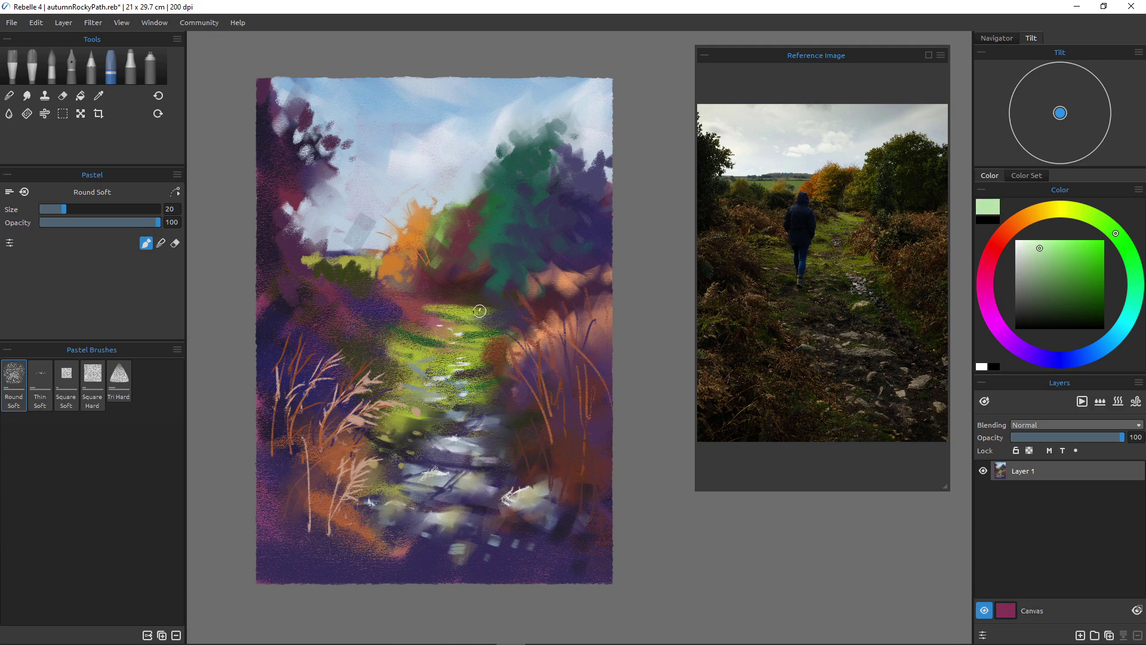
pyautogui.click(1080, 212)
pyautogui.click(1052, 246)
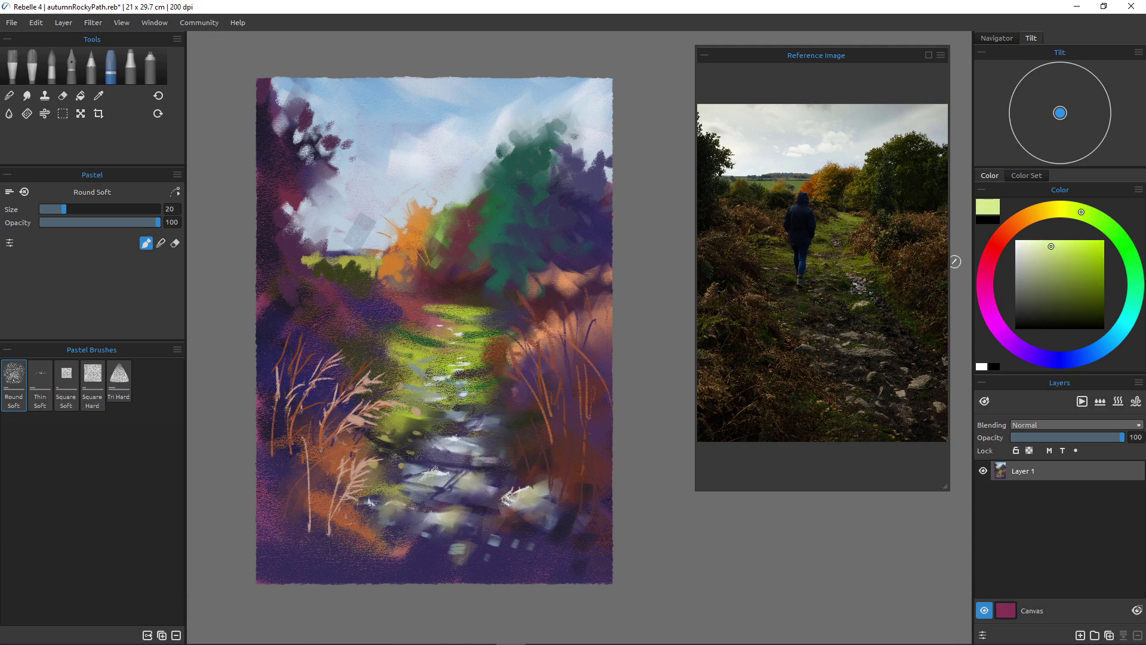
pyautogui.moveTo(485, 310); pyautogui.dragTo(446, 309)
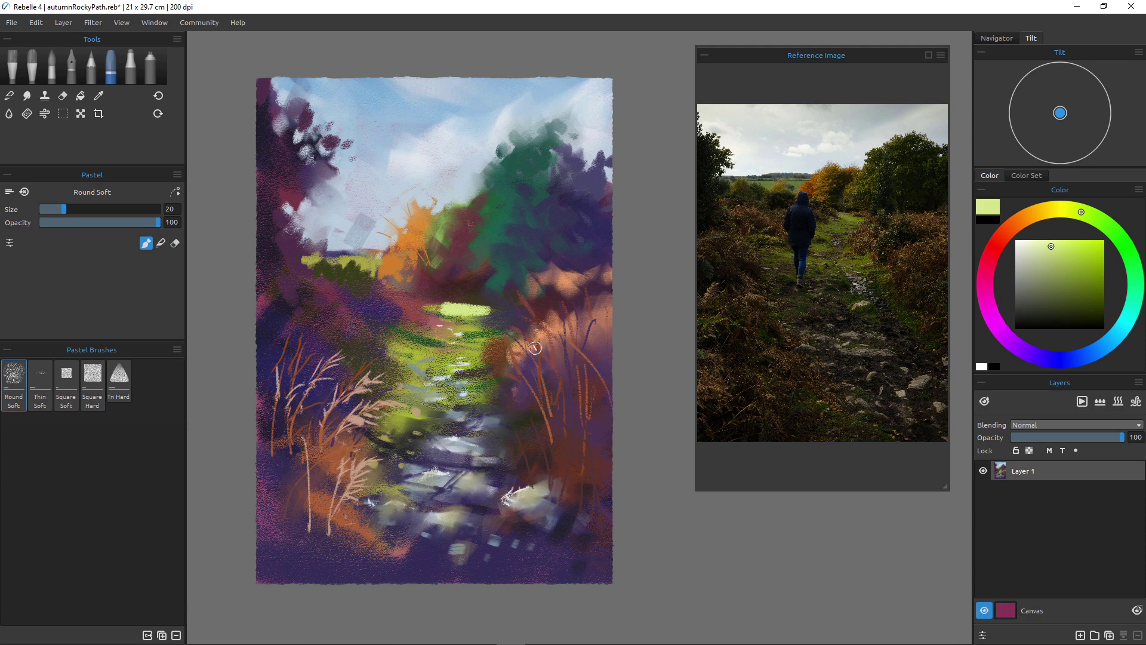
pyautogui.hotkey('ctrl', 'z')
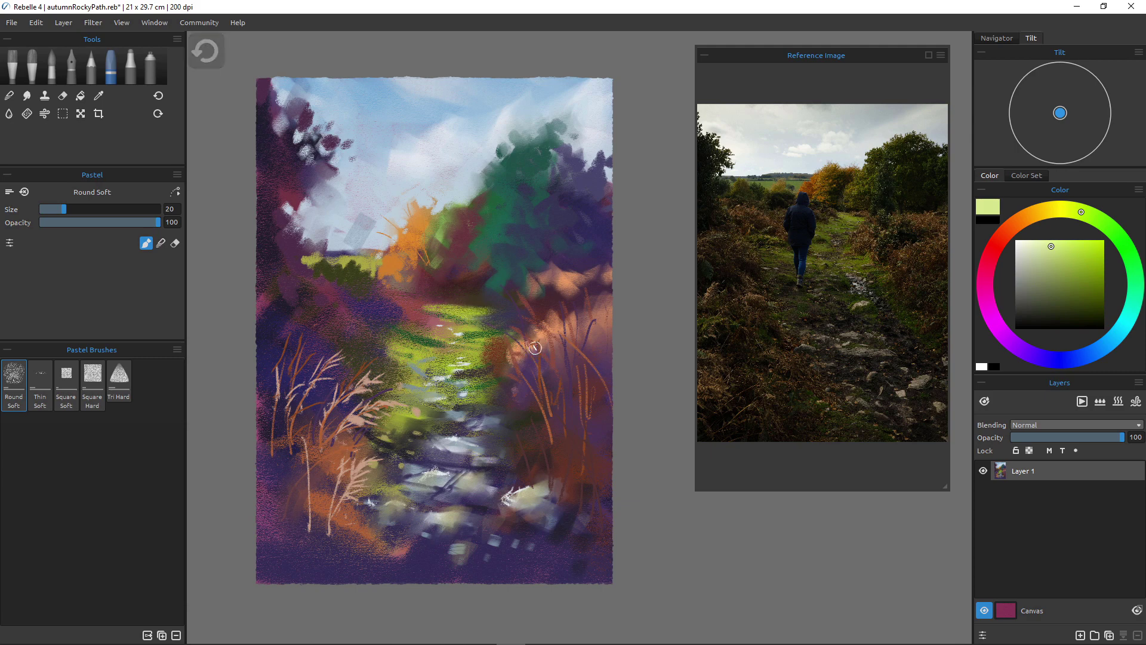
pyautogui.press('[')
pyautogui.press('[')
pyautogui.press('[')
pyautogui.press('[')
pyautogui.moveTo(425, 307); pyautogui.dragTo(488, 311)
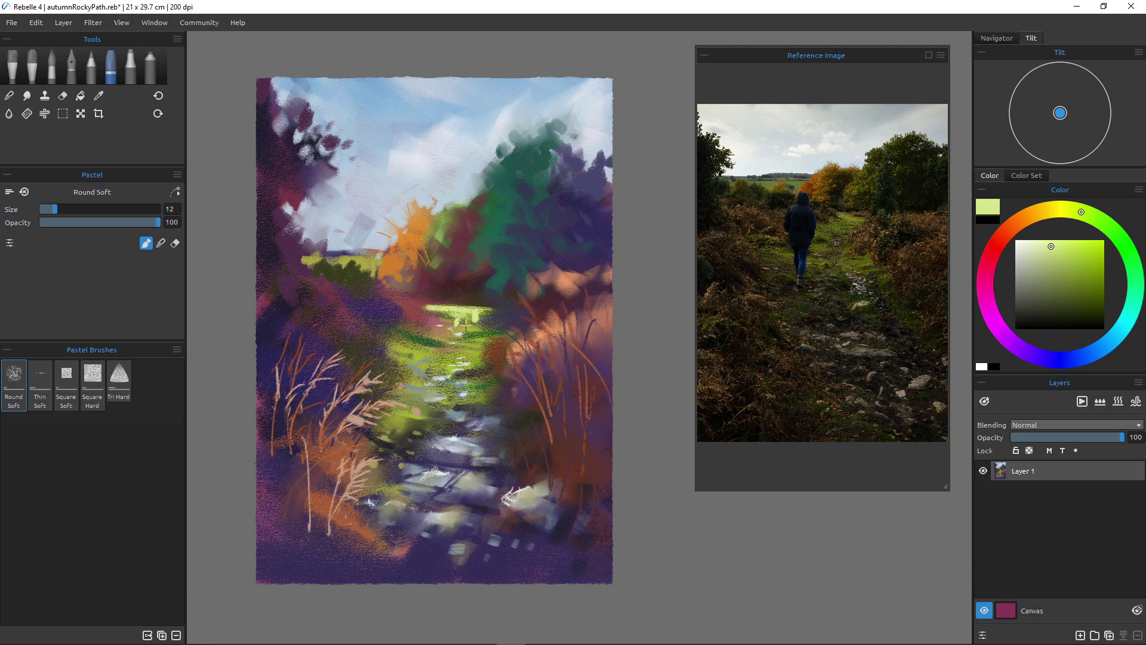
pyautogui.moveTo(458, 326)
pyautogui.mouseDown()
pyautogui.moveTo(486, 328)
pyautogui.moveTo(452, 327)
pyautogui.mouseUp()
pyautogui.moveTo(483, 330); pyautogui.dragTo(419, 329)
pyautogui.click(404, 337)
pyautogui.hotkey('ctrl', 'z')
pyautogui.hotkey('ctrl', 'z')
pyautogui.hotkey('ctrl', 'z')
pyautogui.hotkey('ctrl', 'z')
# Pick a vivid yellow-green and stroke bright grass down the grassy path and along its left edge at size 12.
pyautogui.click(1096, 254)
pyautogui.moveTo(478, 309)
pyautogui.mouseDown()
pyautogui.moveTo(432, 304)
pyautogui.moveTo(483, 322)
pyautogui.moveTo(448, 323)
pyautogui.mouseUp()
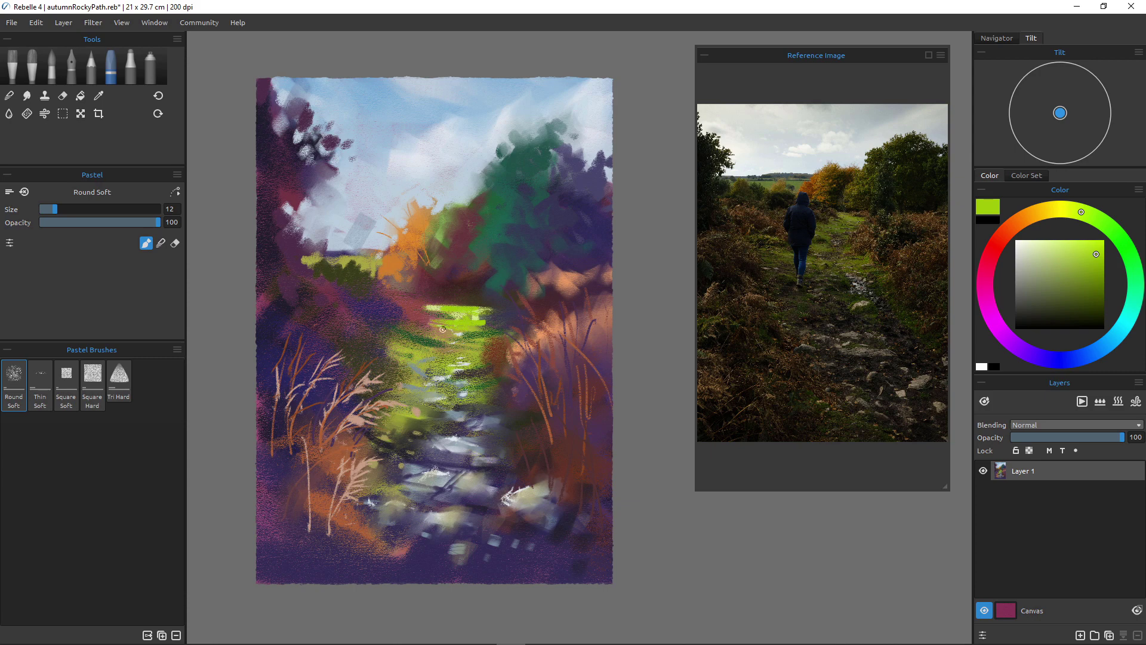
pyautogui.moveTo(456, 340)
pyautogui.mouseDown()
pyautogui.moveTo(395, 343)
pyautogui.moveTo(489, 362)
pyautogui.moveTo(468, 374)
pyautogui.mouseUp()
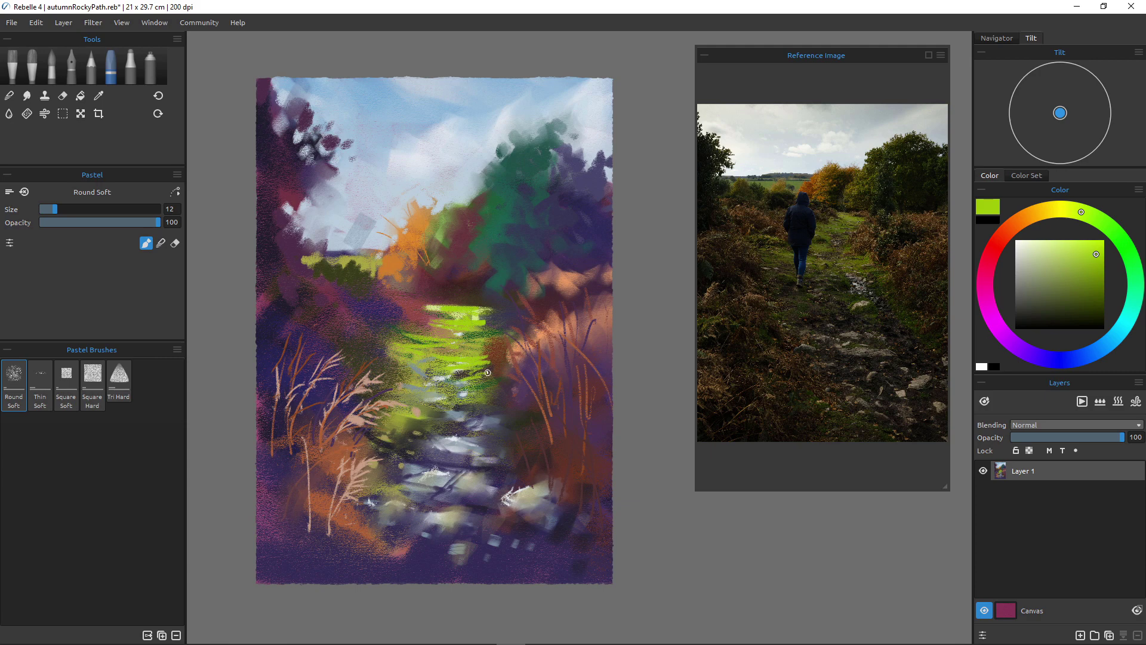
pyautogui.moveTo(385, 387)
pyautogui.mouseDown()
pyautogui.moveTo(432, 396)
pyautogui.moveTo(416, 402)
pyautogui.moveTo(439, 408)
pyautogui.mouseUp()
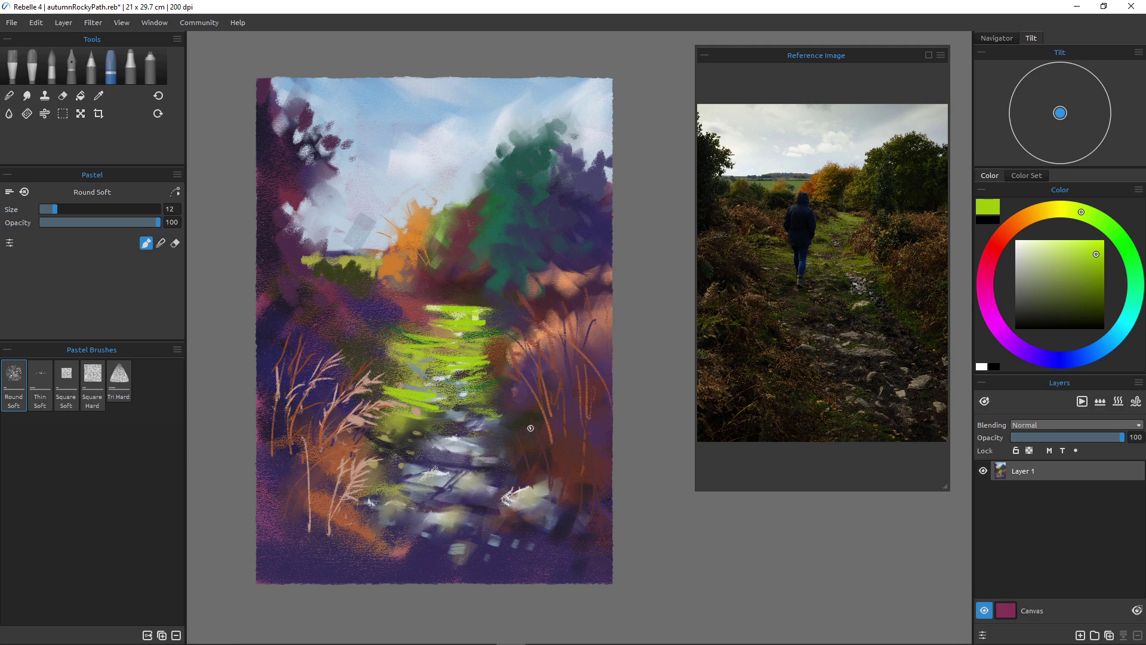
pyautogui.moveTo(366, 438)
pyautogui.mouseDown()
pyautogui.moveTo(401, 447)
pyautogui.moveTo(385, 451)
pyautogui.mouseUp()
# Sample dark brown beyond the path and purple from the left bracken, shading the bright grass's edges with Round Soft up to size 18.
pyautogui.keyDown('alt'); pyautogui.click(446, 296); pyautogui.keyUp('alt')
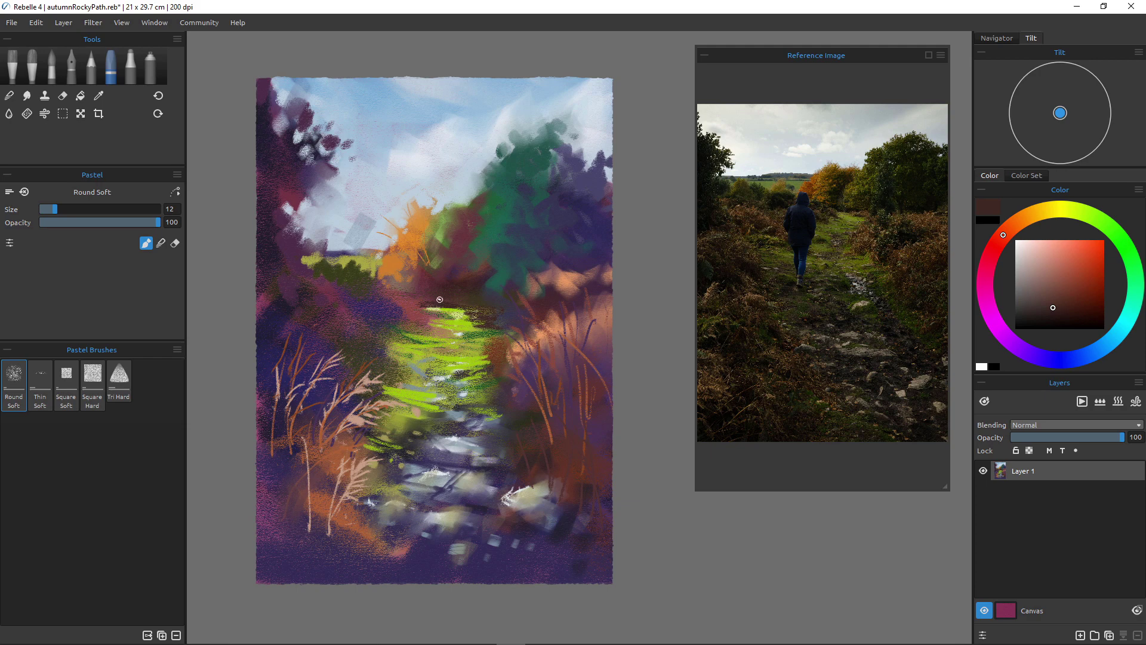
pyautogui.keyDown('alt'); pyautogui.click(380, 317); pyautogui.keyUp('alt')
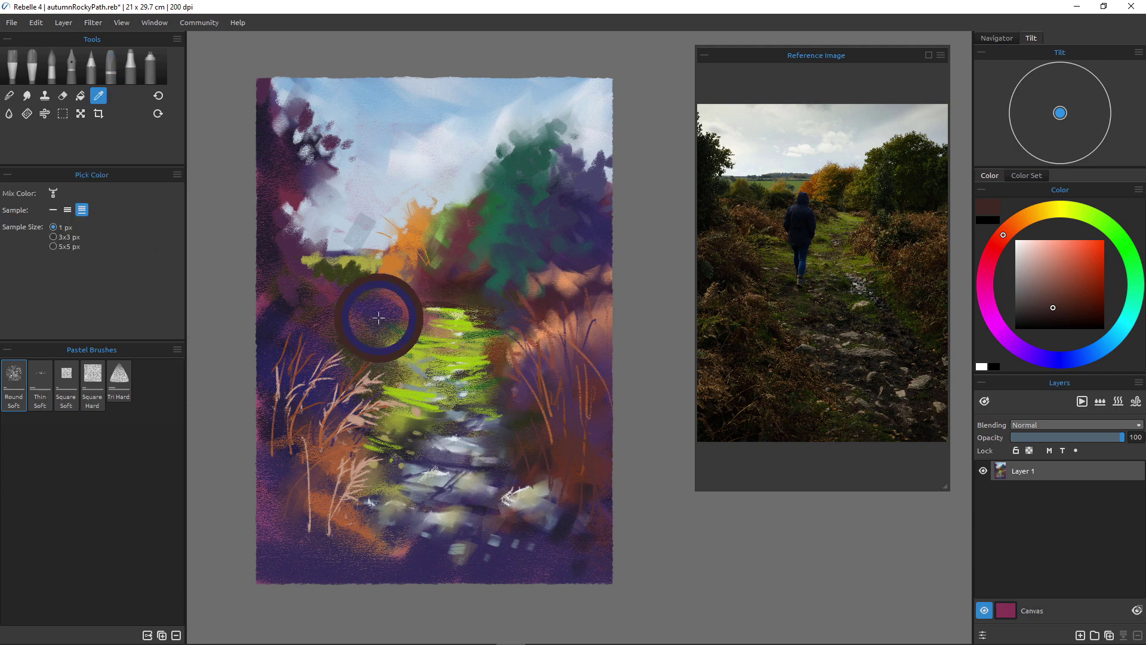
pyautogui.press(']')
pyautogui.press(']')
pyautogui.press(']')
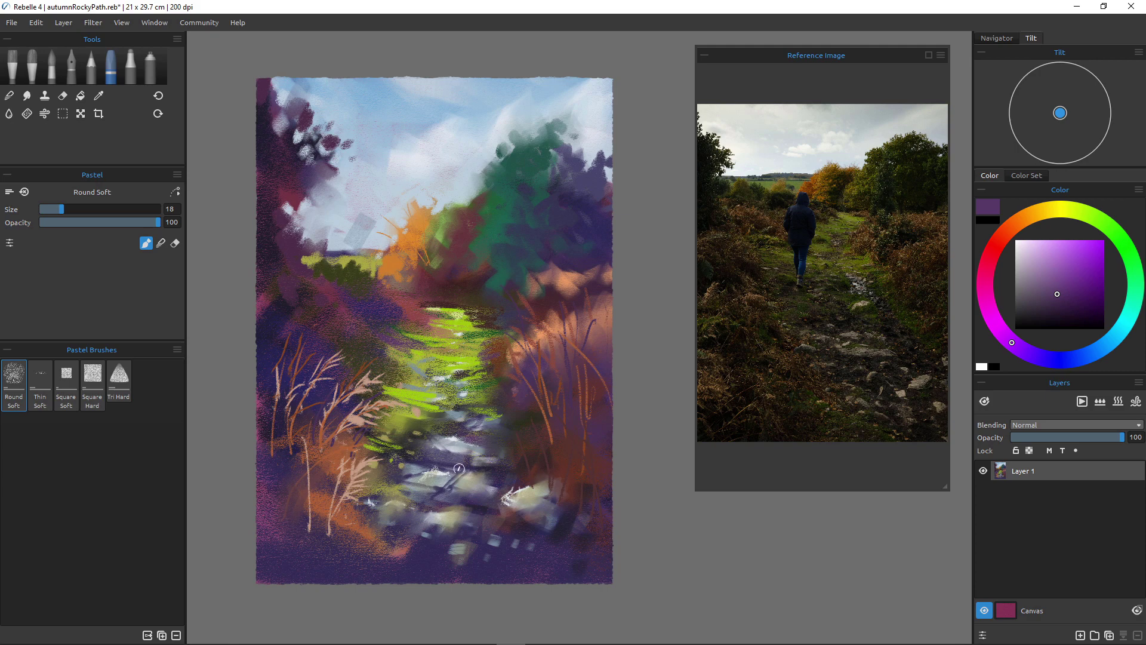
# Sample beige and light grey from the foreground stones, tint stones on the grassy stretch, and add fine Round Soft stone highlights at size 2.
pyautogui.keyDown('alt'); pyautogui.click(517, 501); pyautogui.keyUp('alt')
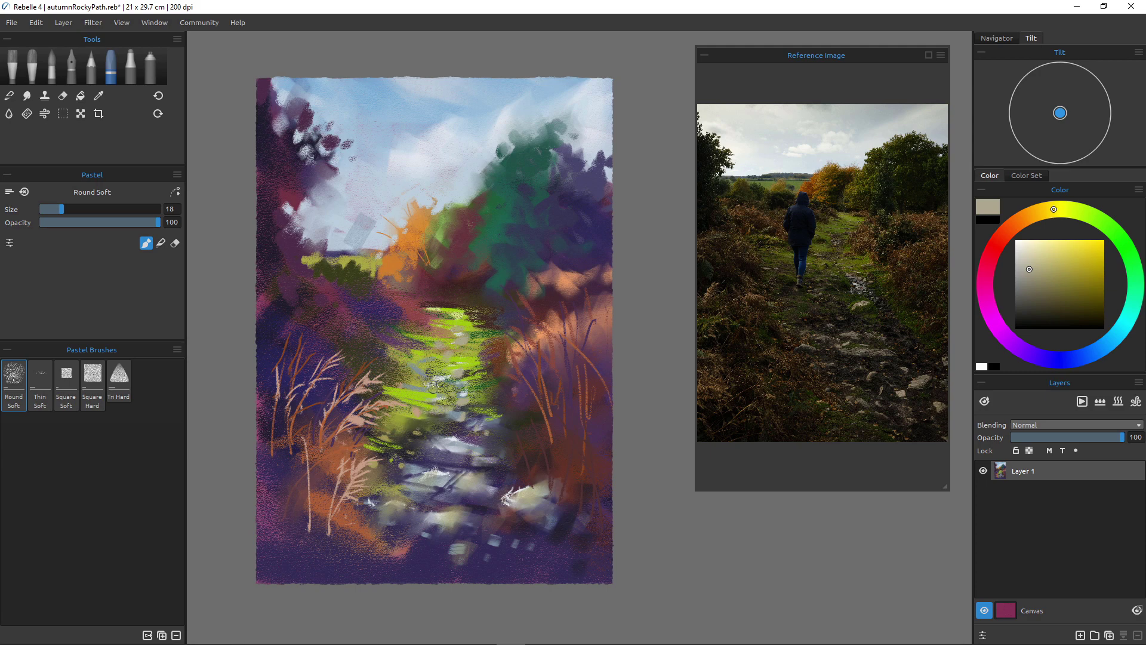
pyautogui.keyDown('alt'); pyautogui.click(455, 448); pyautogui.keyUp('alt')
pyautogui.press('[')
pyautogui.press('[')
pyautogui.press('[')
pyautogui.press('[')
pyautogui.press('[')
pyautogui.press('[')
pyautogui.press('[')
pyautogui.press('[')
pyautogui.press('[')
pyautogui.press('[')
pyautogui.press('[')
pyautogui.press('[')
pyautogui.press('[')
pyautogui.press('[')
pyautogui.press('[')
pyautogui.press('[')
pyautogui.press('[')
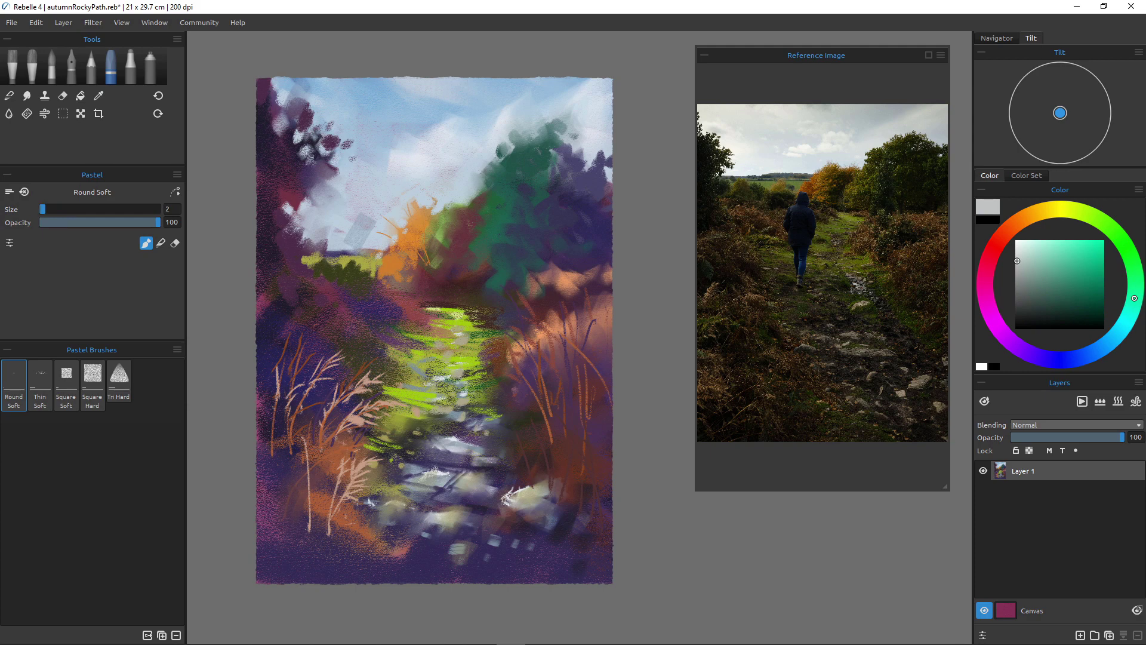
pyautogui.moveTo(450, 419); pyautogui.dragTo(436, 457)
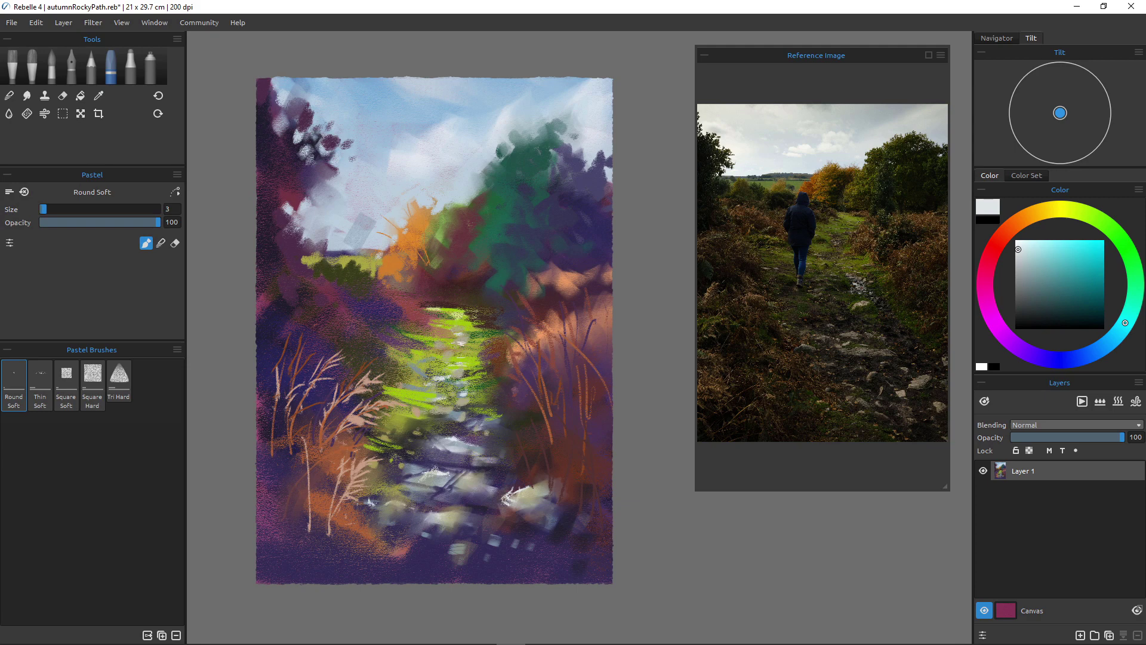
# Add bluish-white highlights to the stones on the grassy stretch at size 3 and switch Round Soft to blending.
pyautogui.press(']')
pyautogui.moveTo(459, 343); pyautogui.dragTo(461, 353)
pyautogui.click(161, 243)
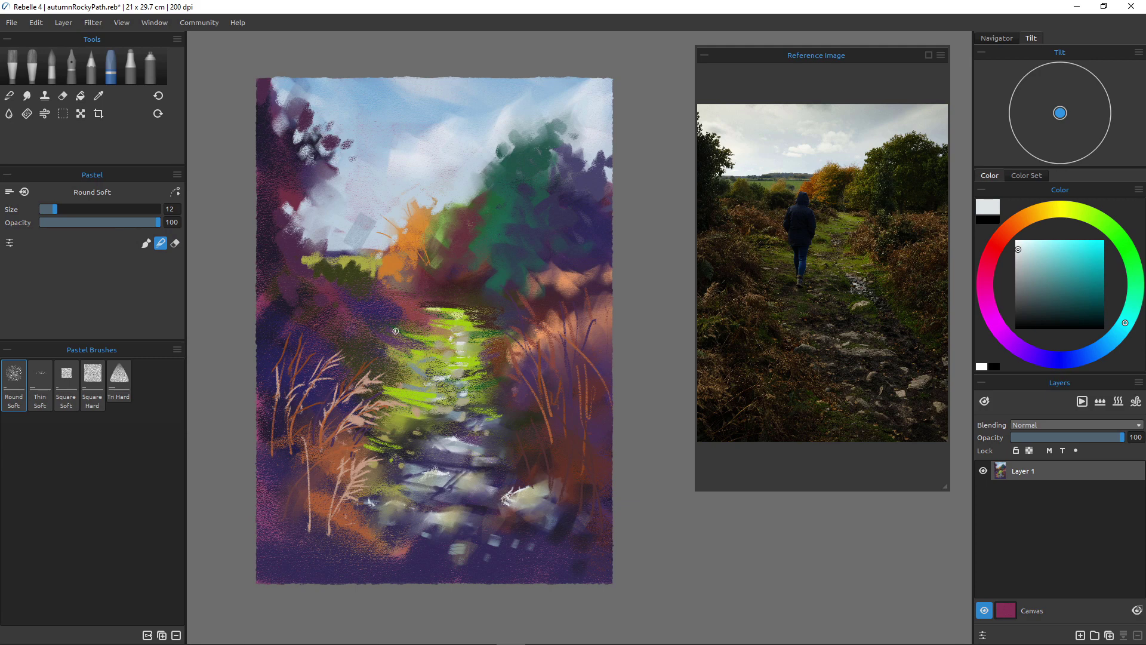
# Sample a pale peach from the left seed heads and sign the artist's name in the painting's lower-left corner with Round Soft.
pyautogui.keyDown('alt'); pyautogui.click(344, 415); pyautogui.keyUp('alt')
pyautogui.press('[')
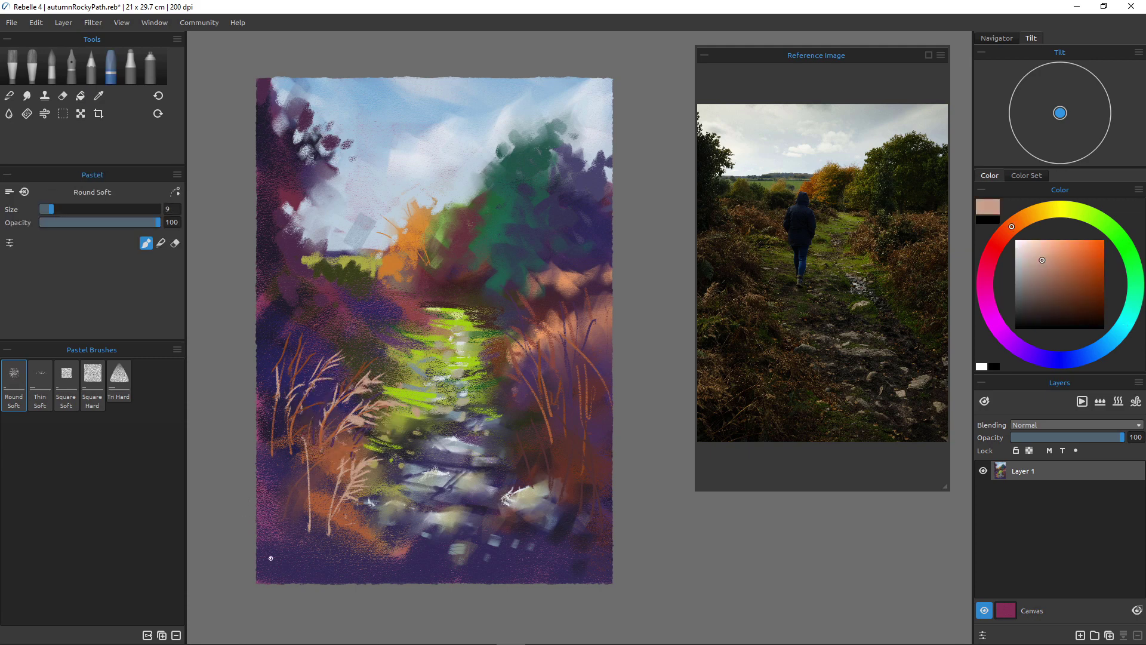
pyautogui.moveTo(277, 559); pyautogui.dragTo(356, 555)
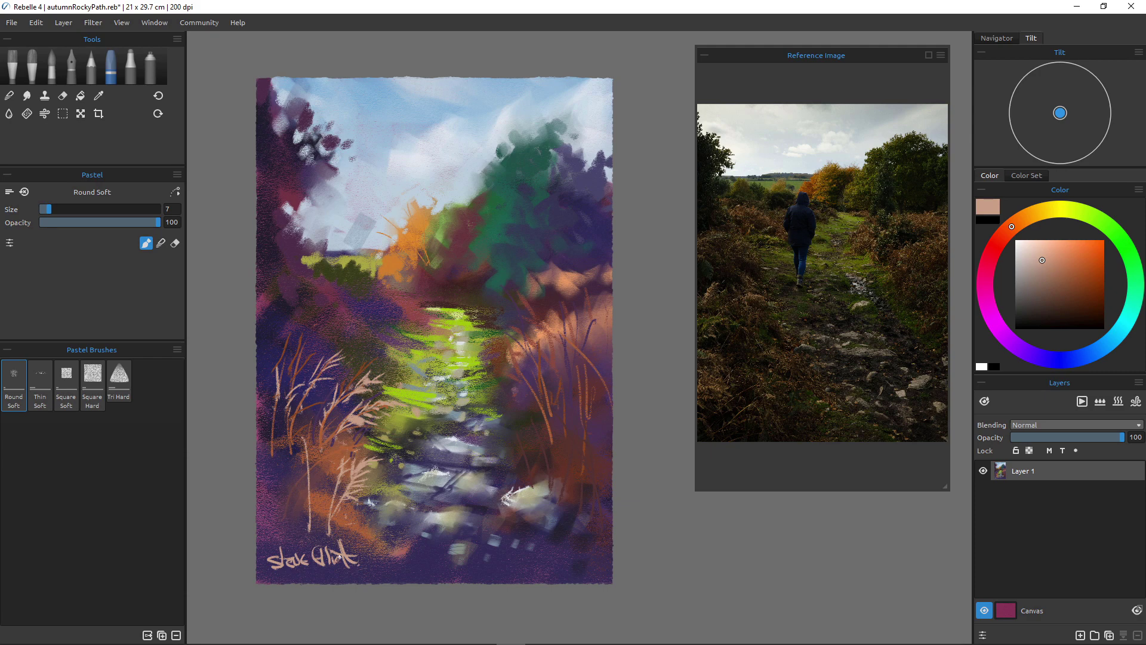